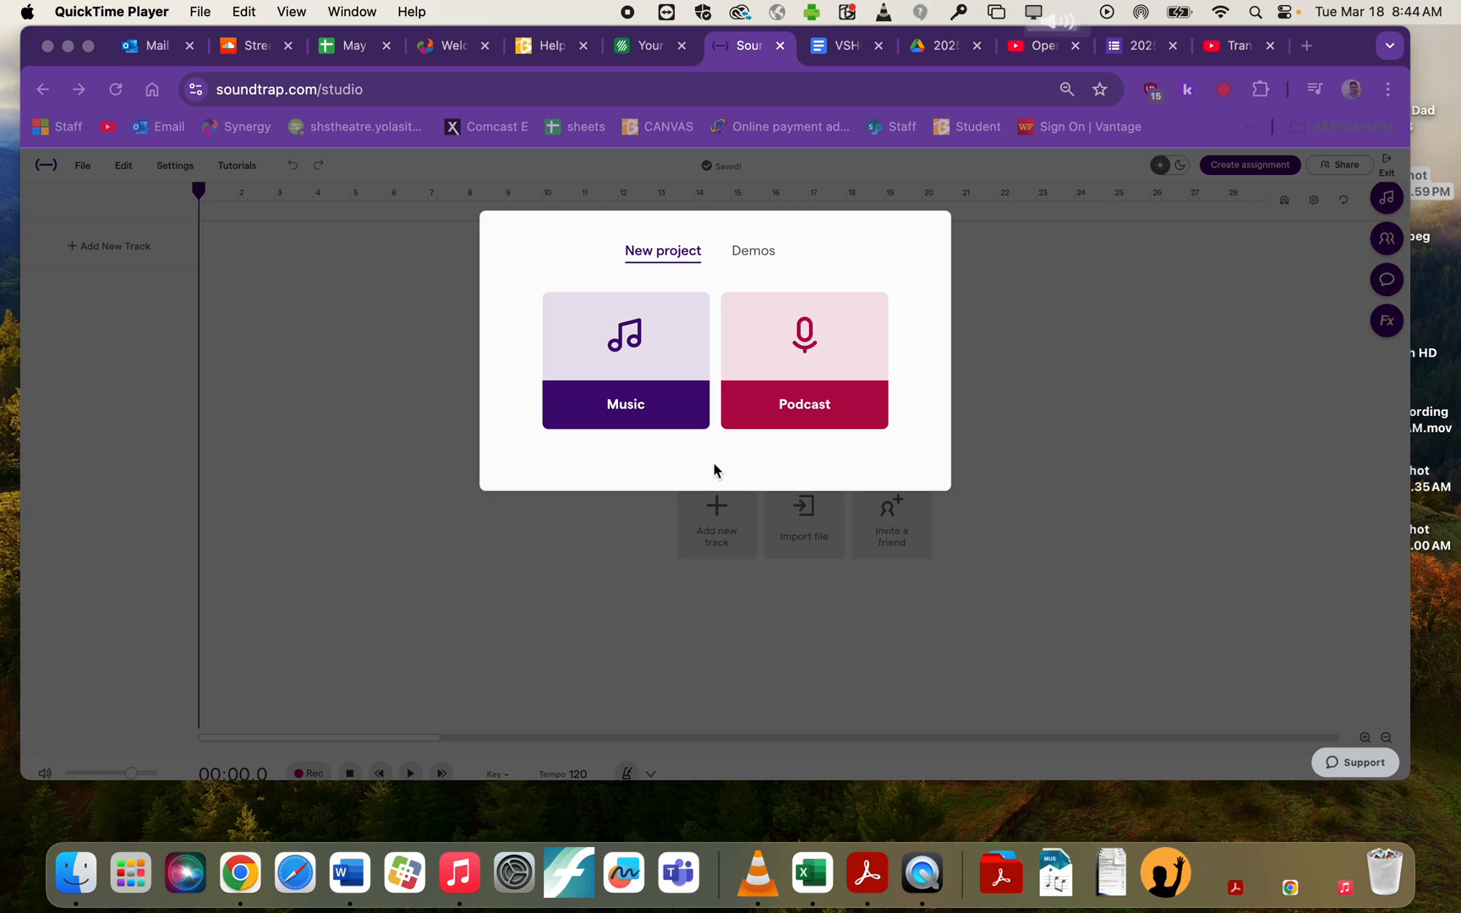
Step: Create a new music project and add a guitar track to it
click(625, 408)
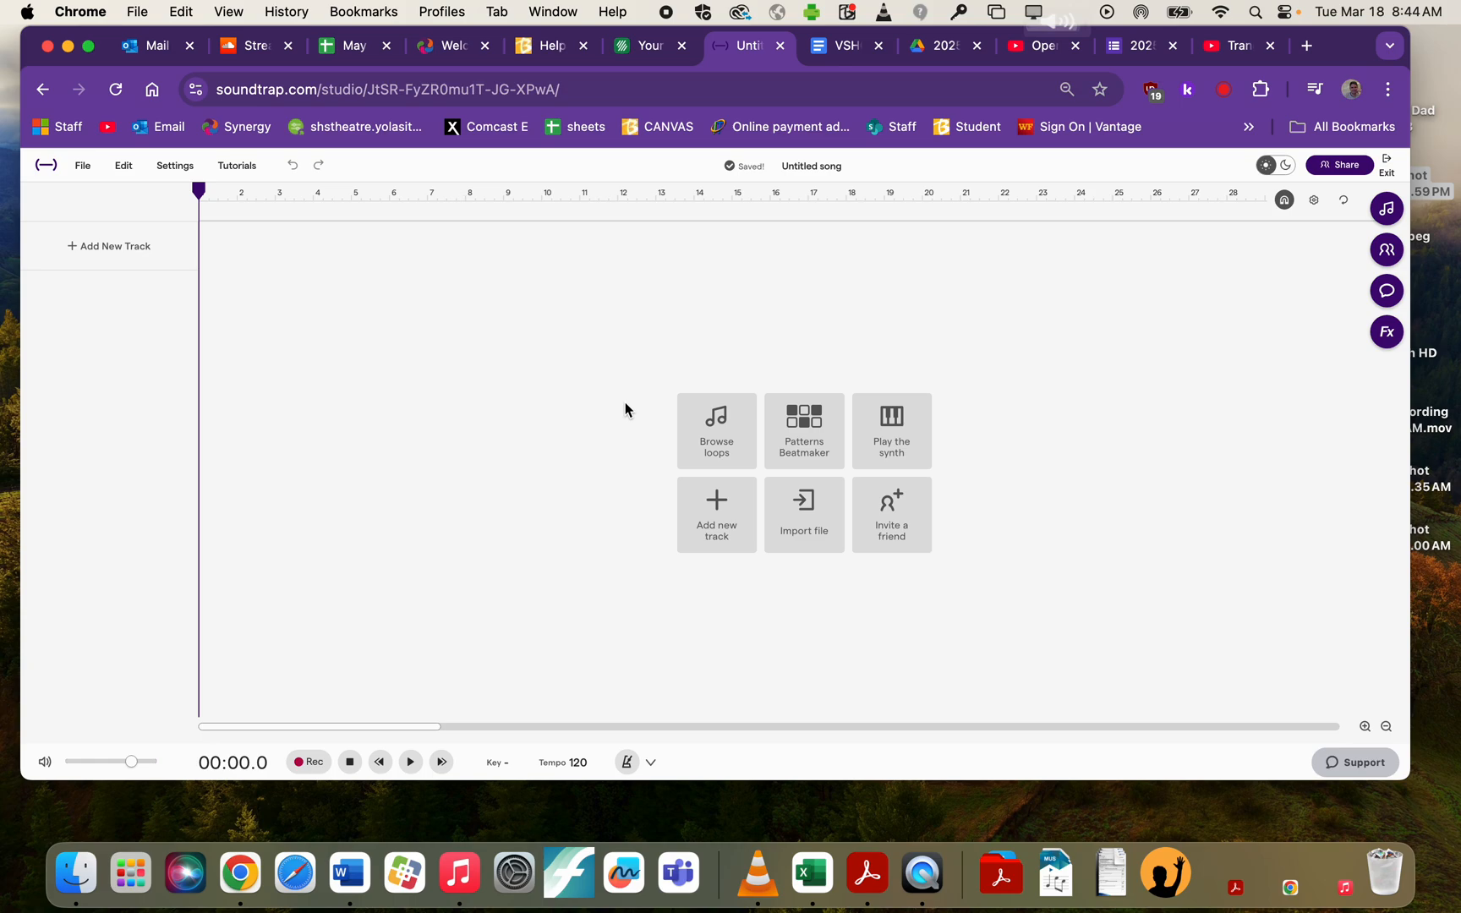
click(108, 246)
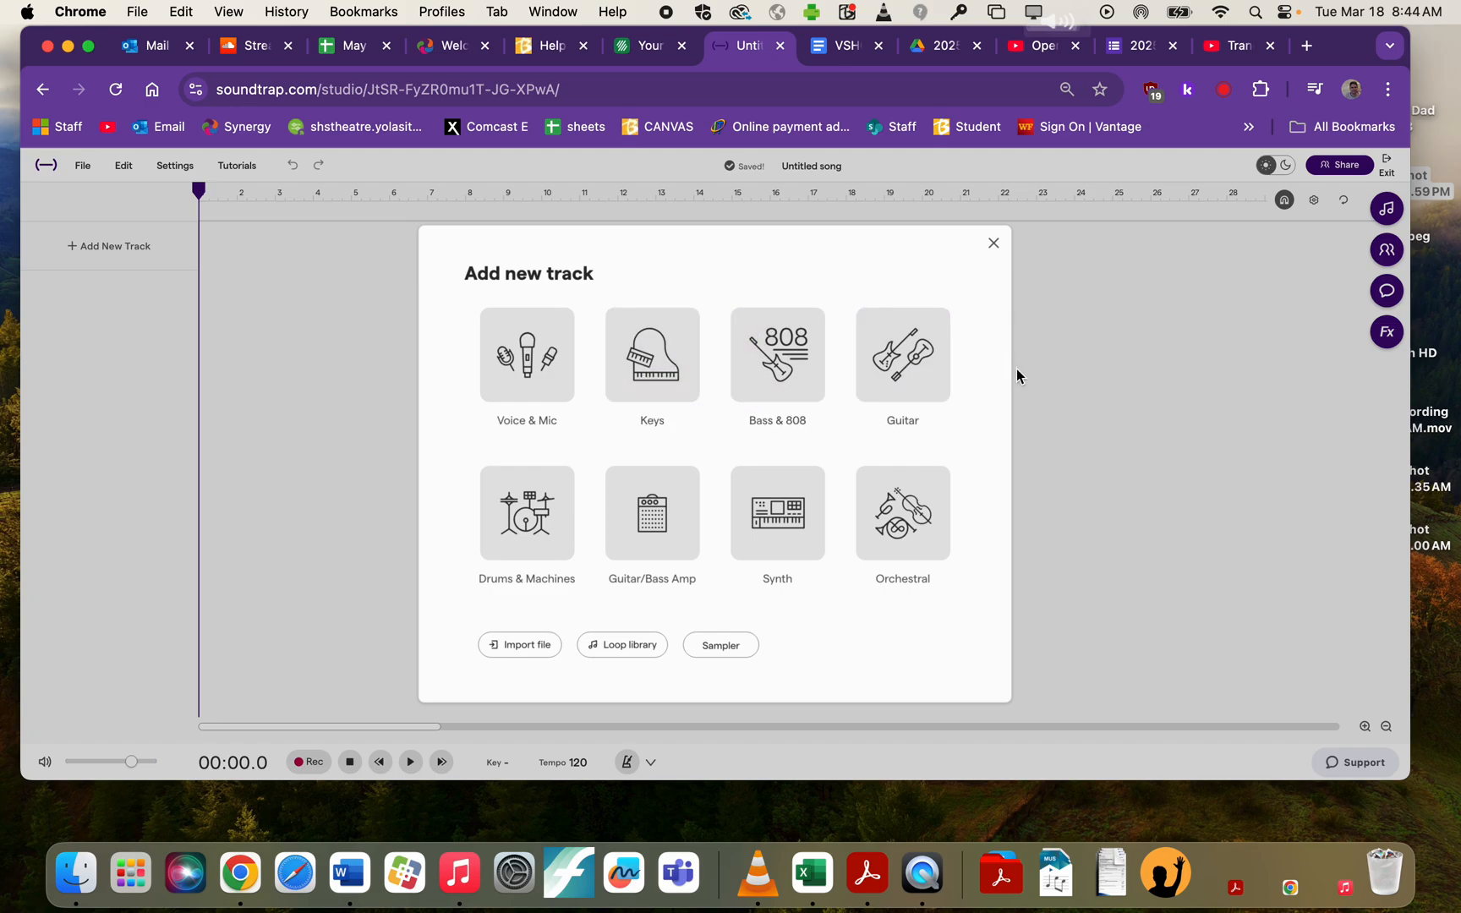
click(902, 391)
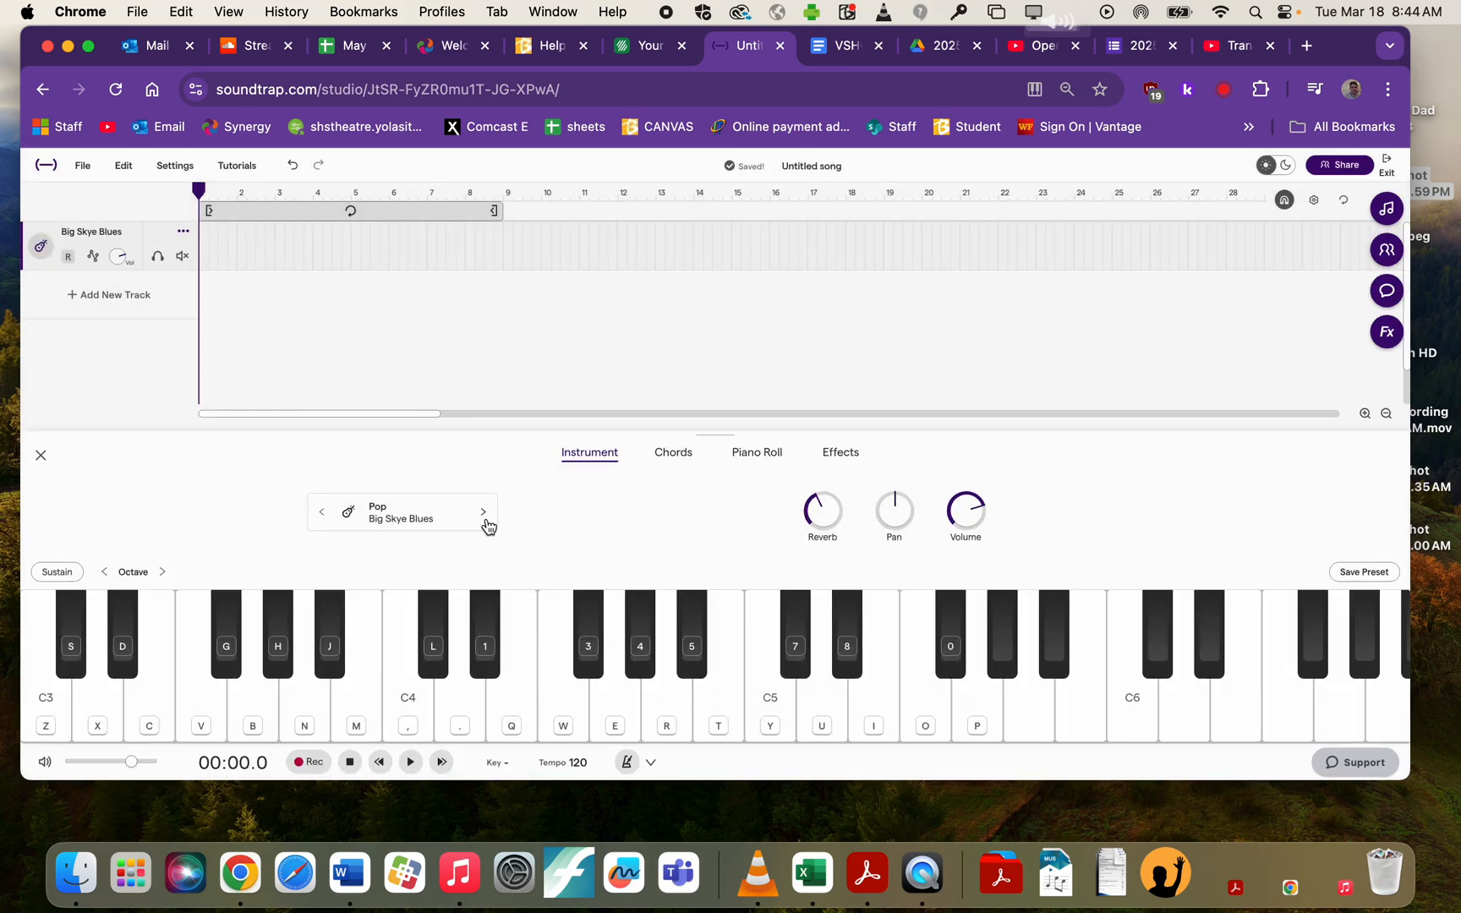
Step: Show the guitar track's chord pads and set the project key to C major
click(682, 455)
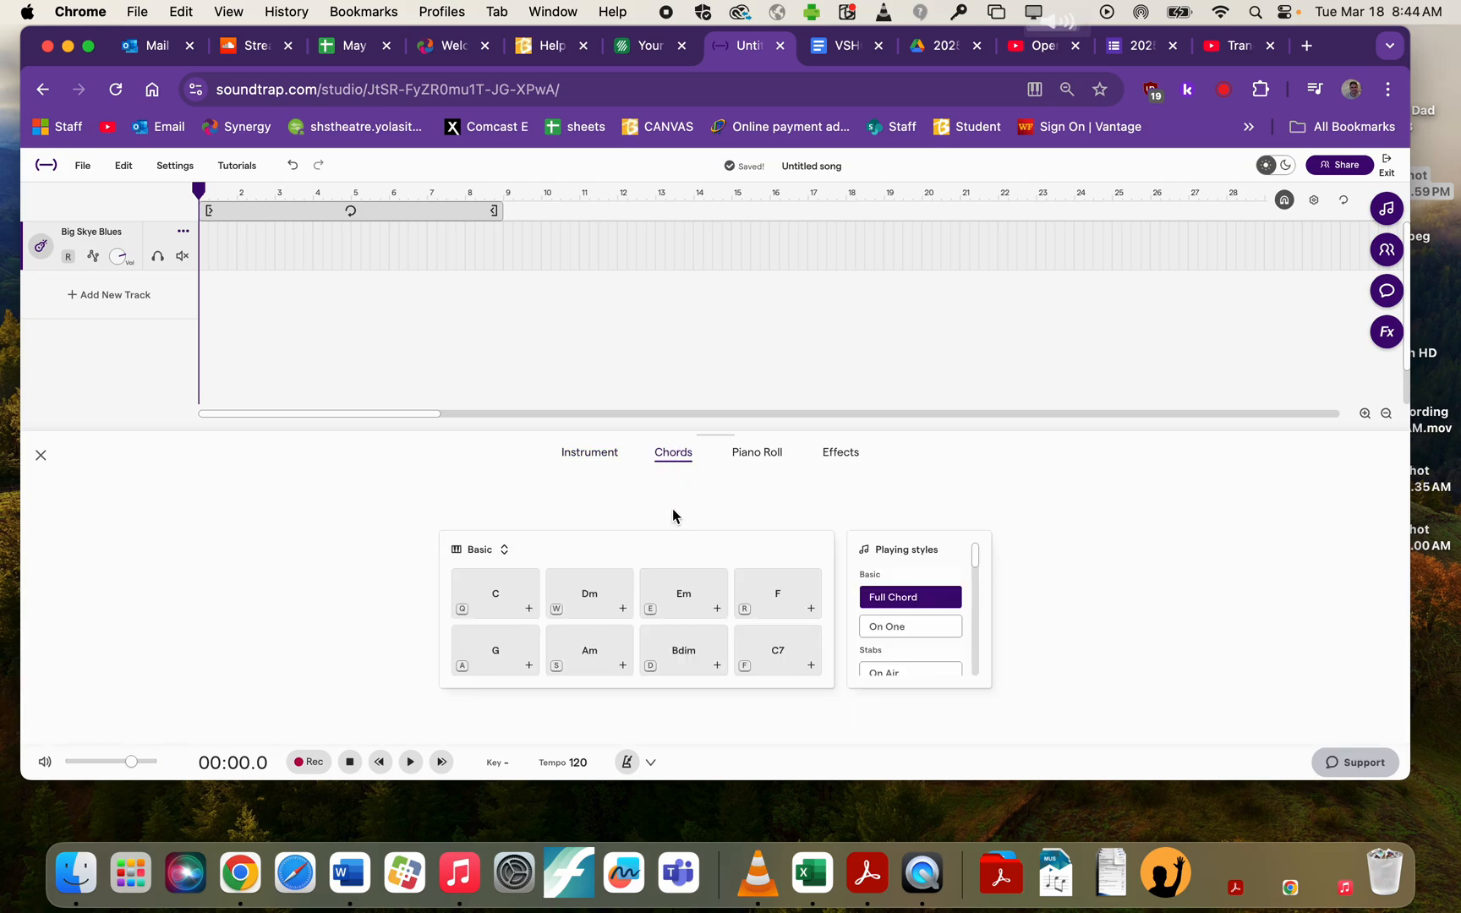
click(499, 764)
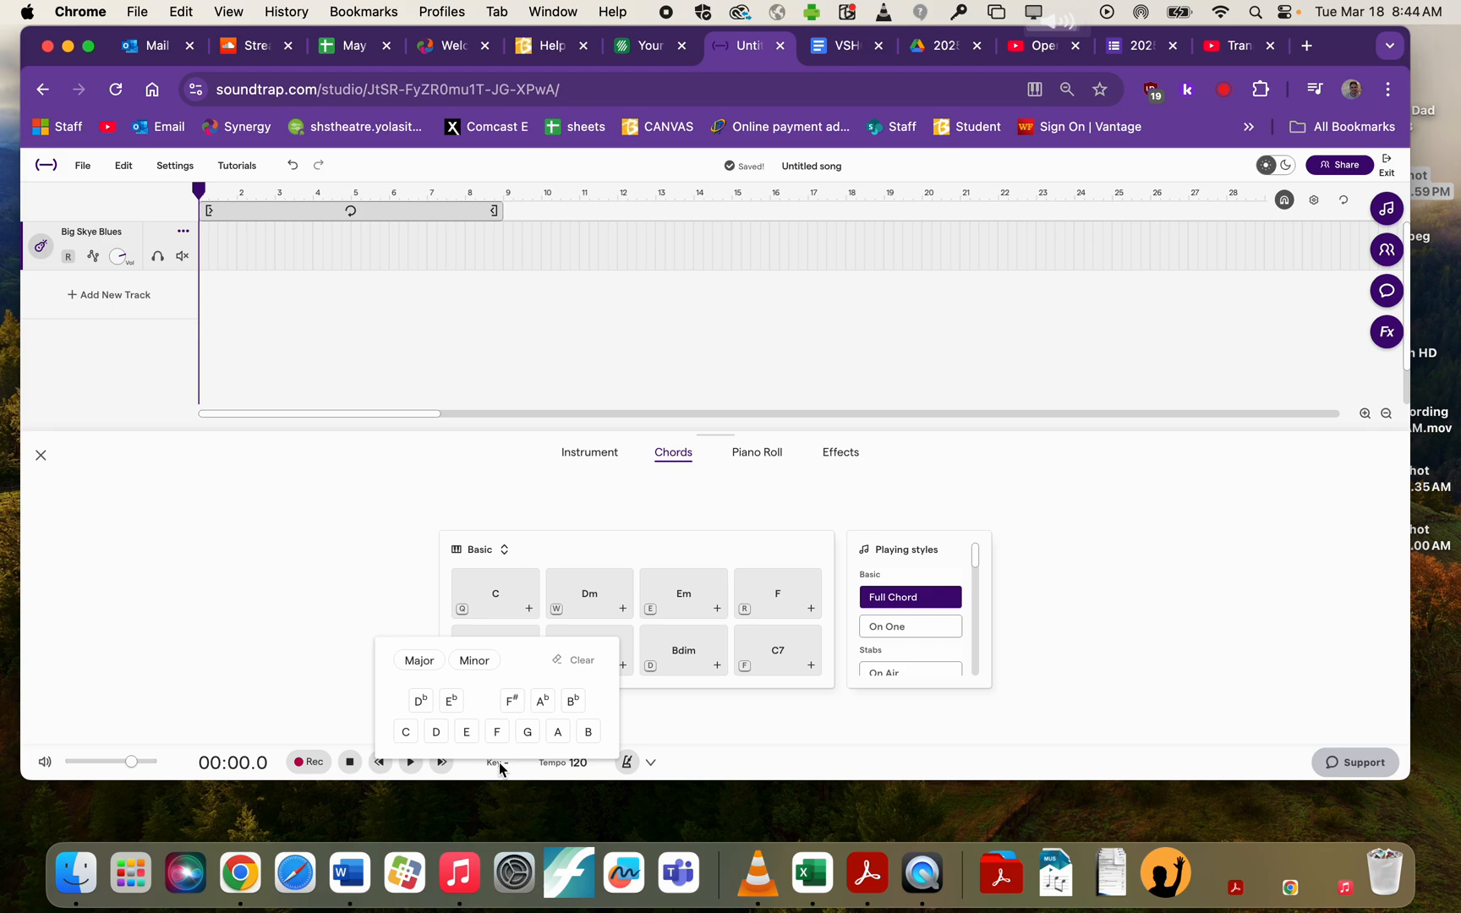
click(407, 734)
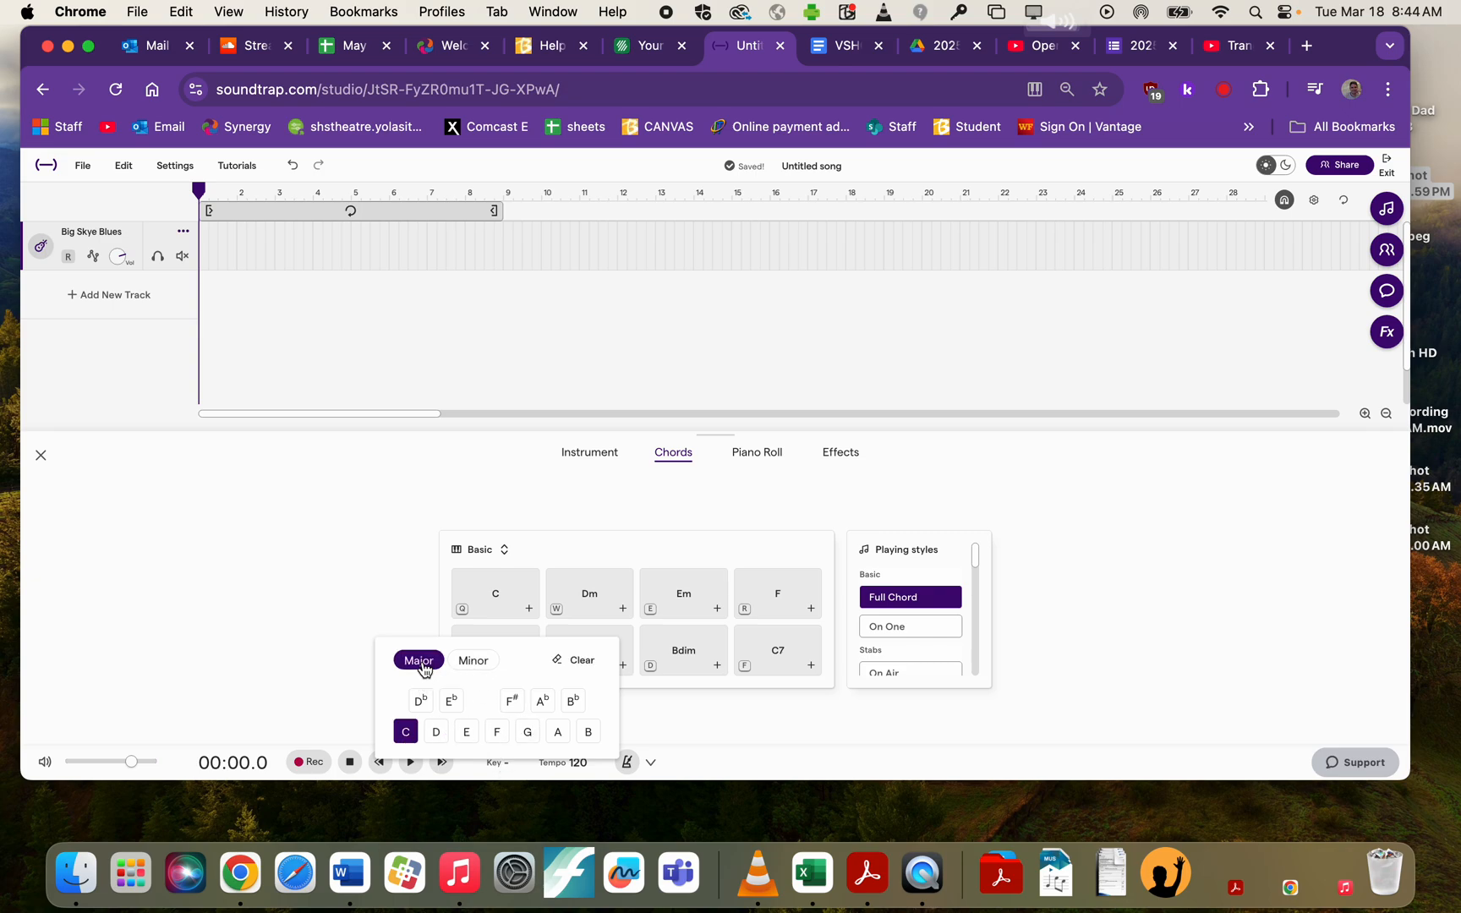
click(338, 672)
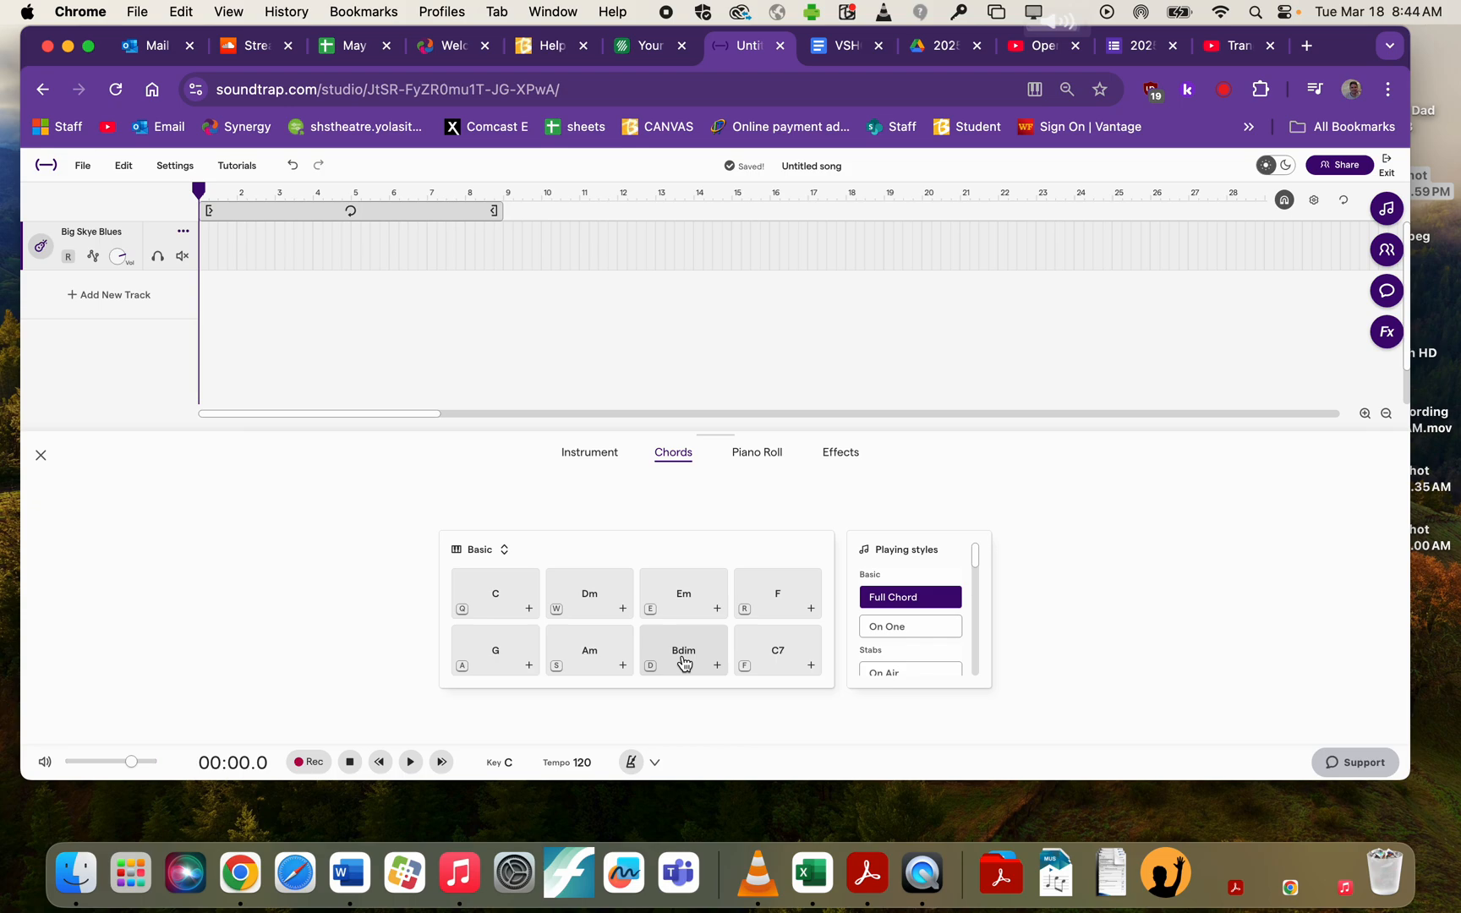
Step: Look at the EDM chord set, and settle on the Hip Hop chord set for the guitar track
click(504, 550)
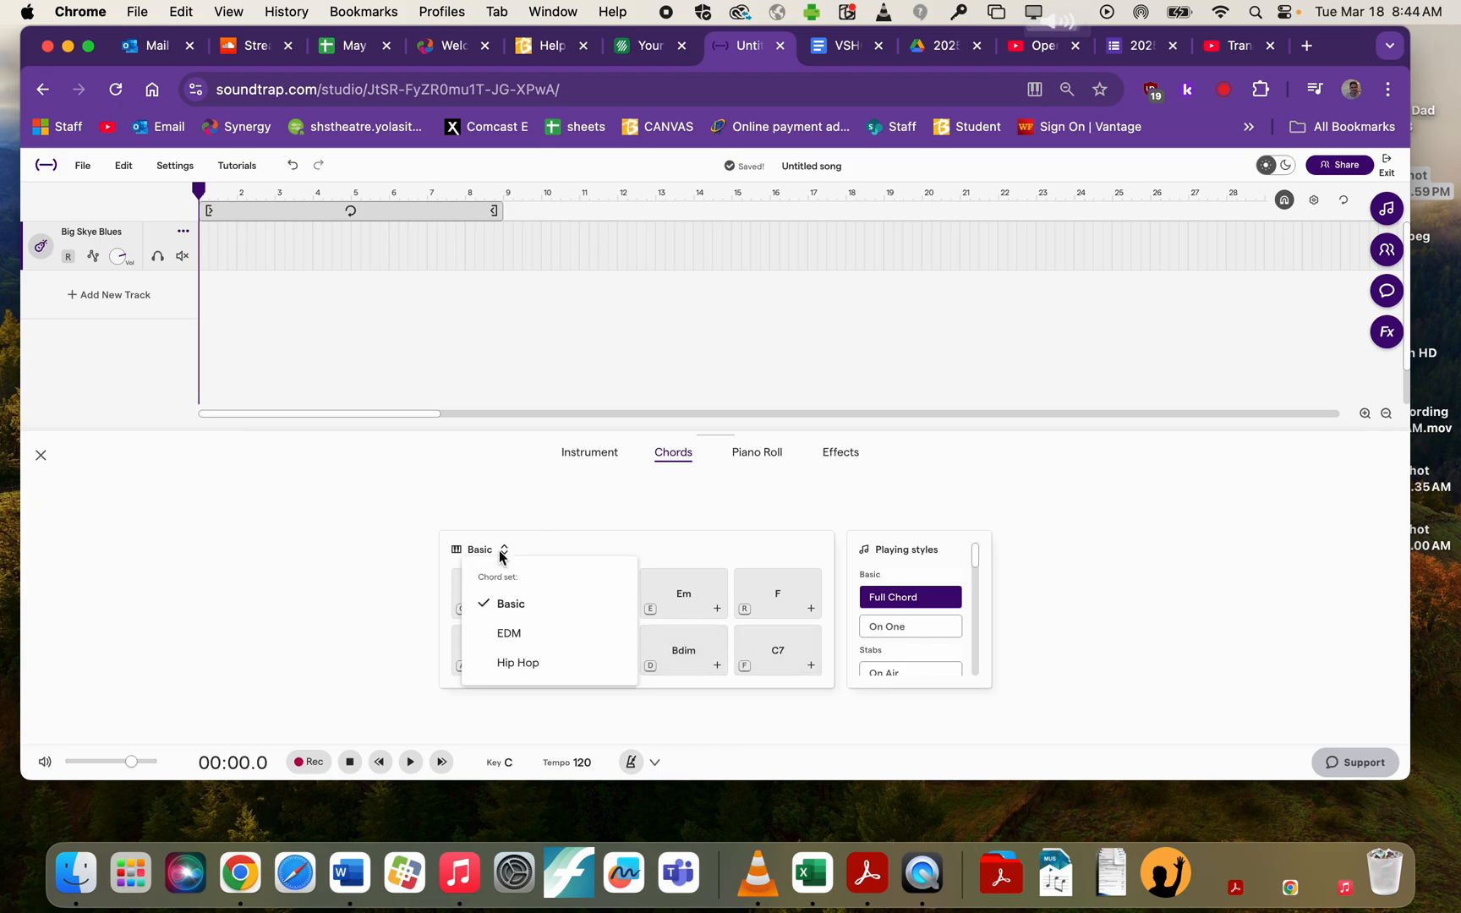
click(513, 634)
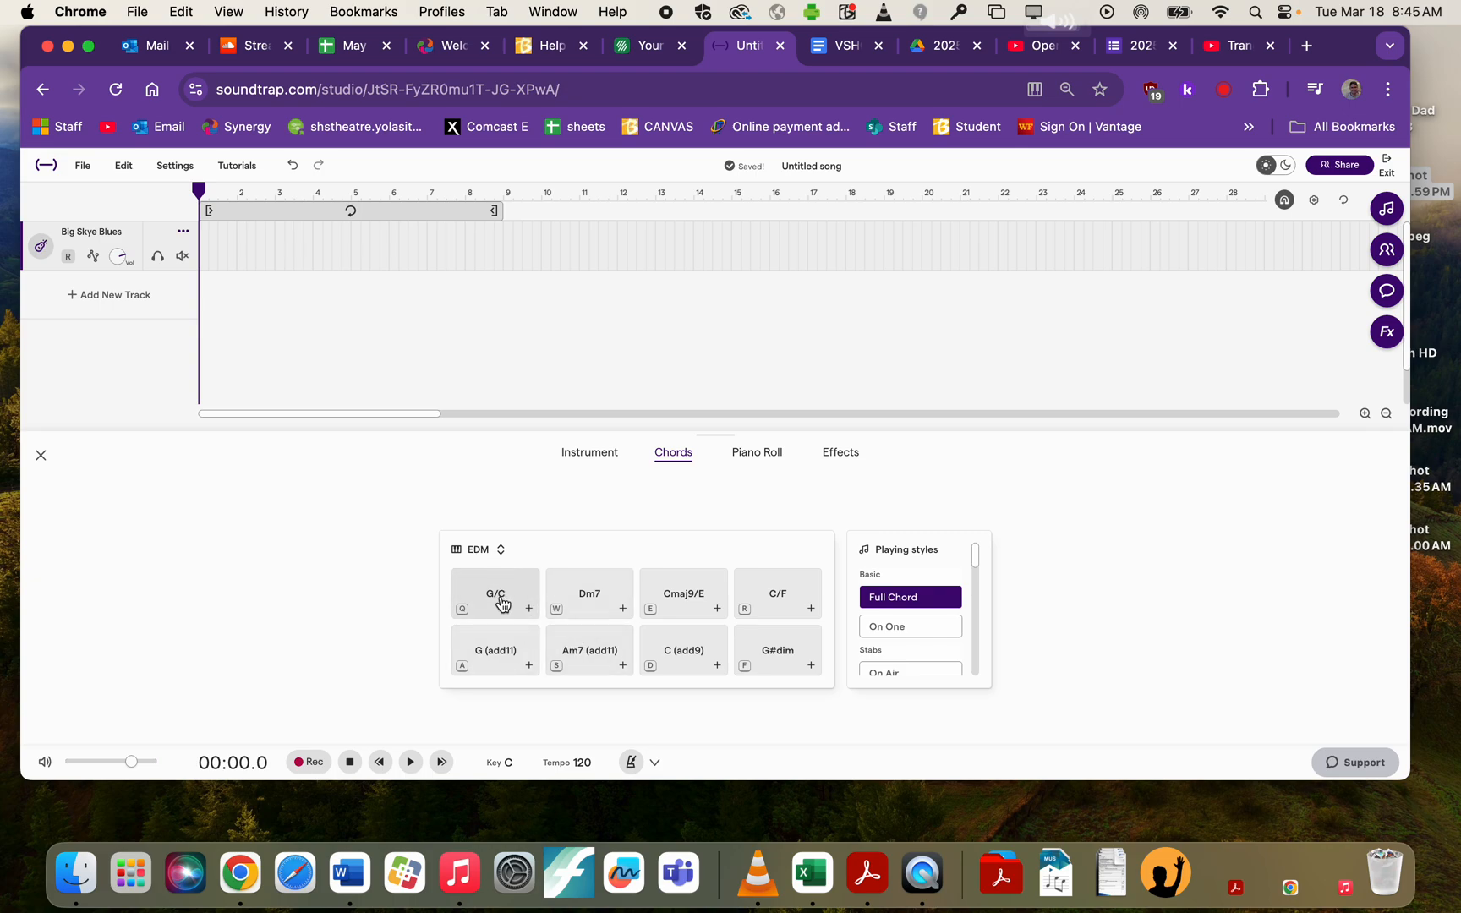
click(492, 550)
click(505, 662)
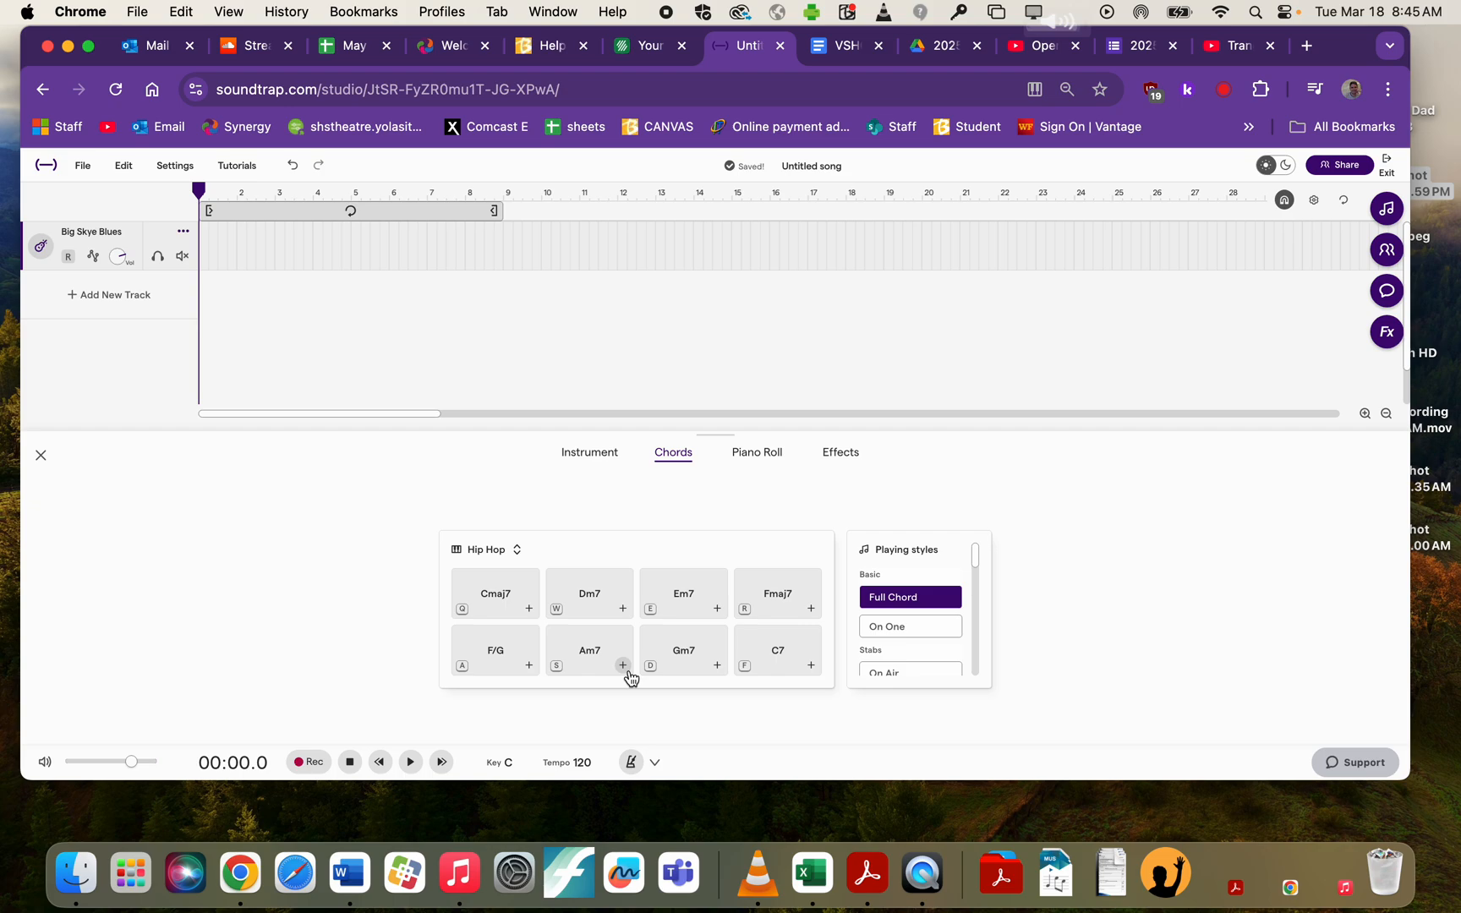
Step: Add the chords Em7, Fmaj7, Cmaj7 and Gm7 in Full Chord style to the first four bars of the guitar track
click(717, 609)
click(811, 609)
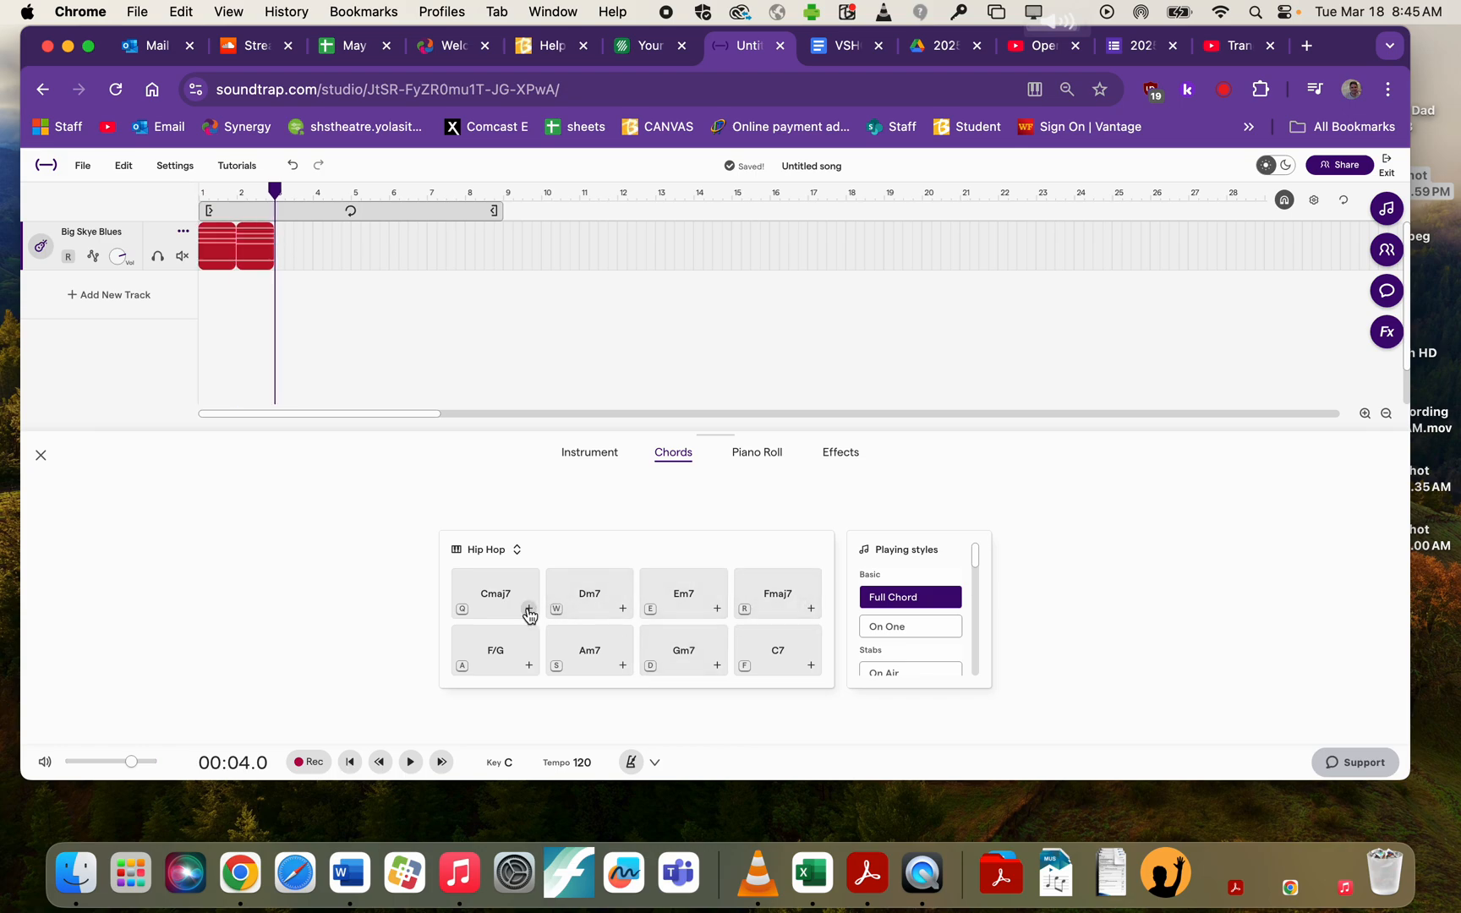
click(529, 609)
click(717, 667)
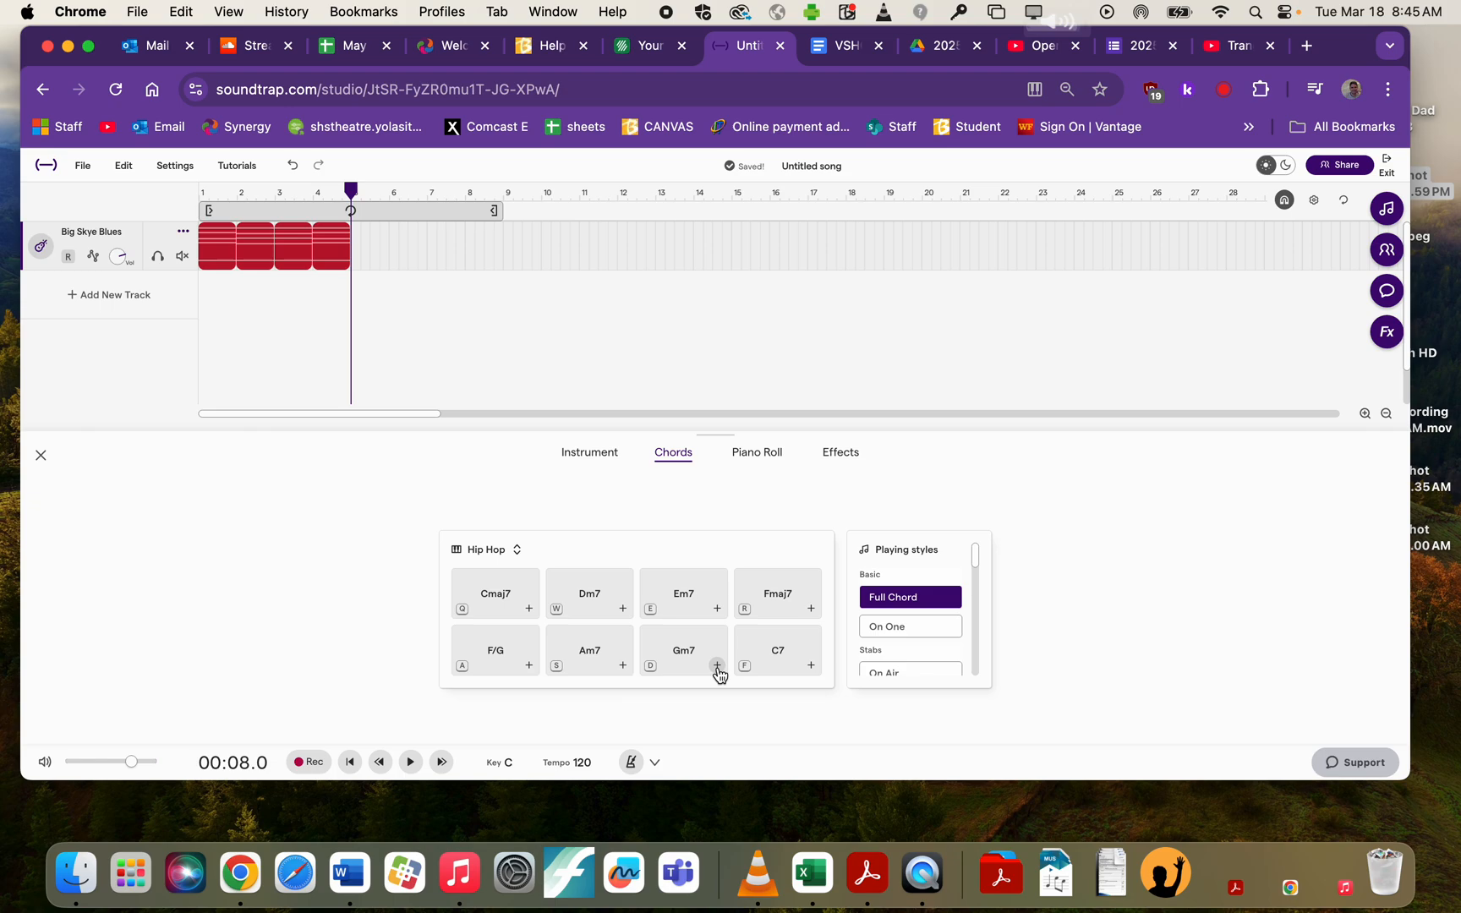
Step: Play the four-chord progression from the beginning of the song and stop playback at its end
click(349, 762)
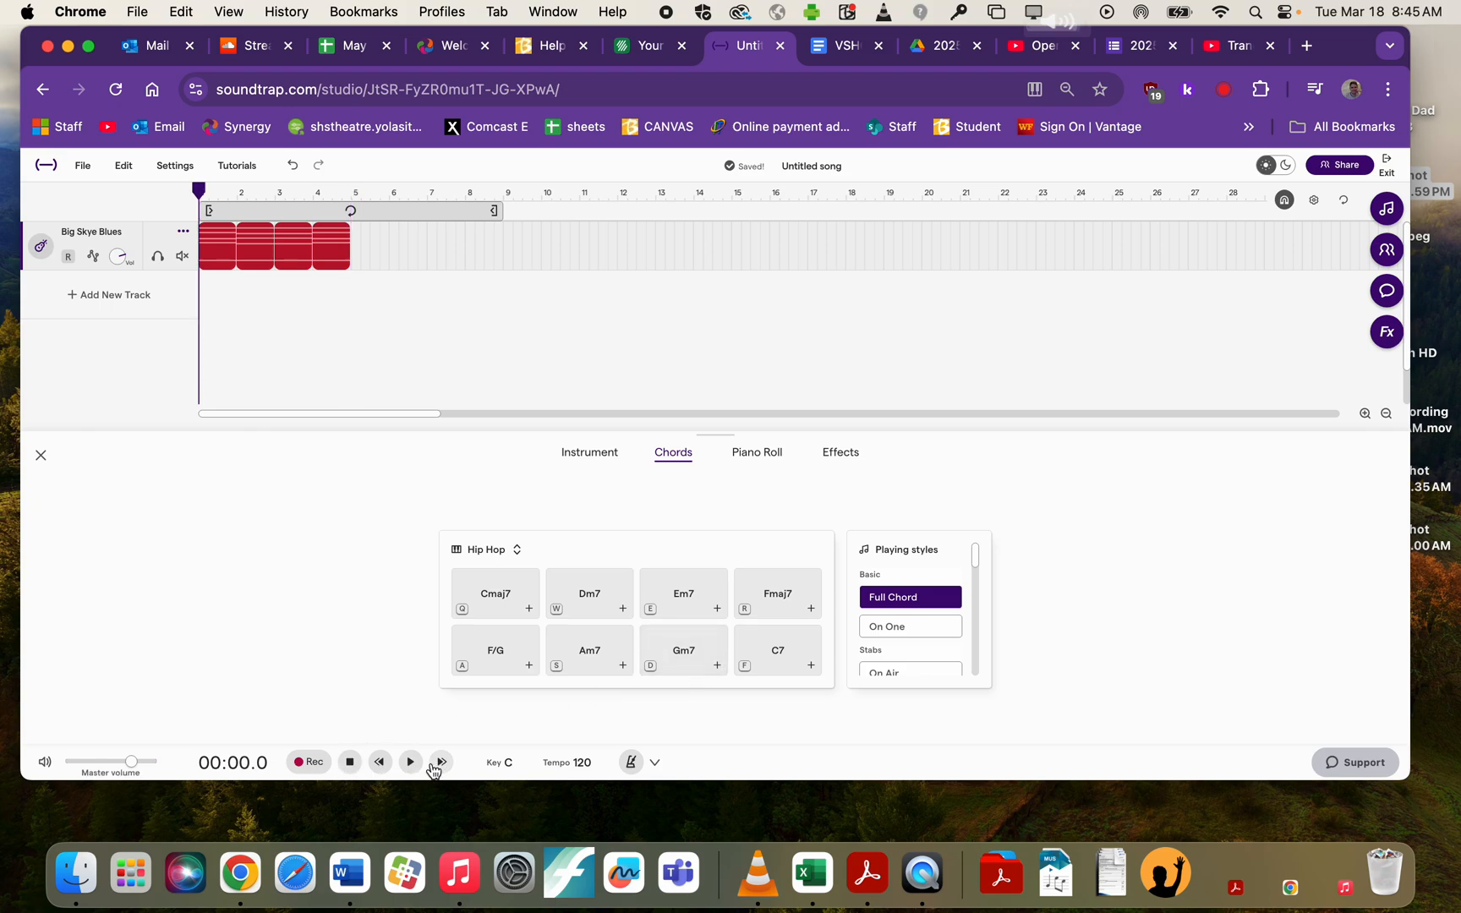
click(410, 764)
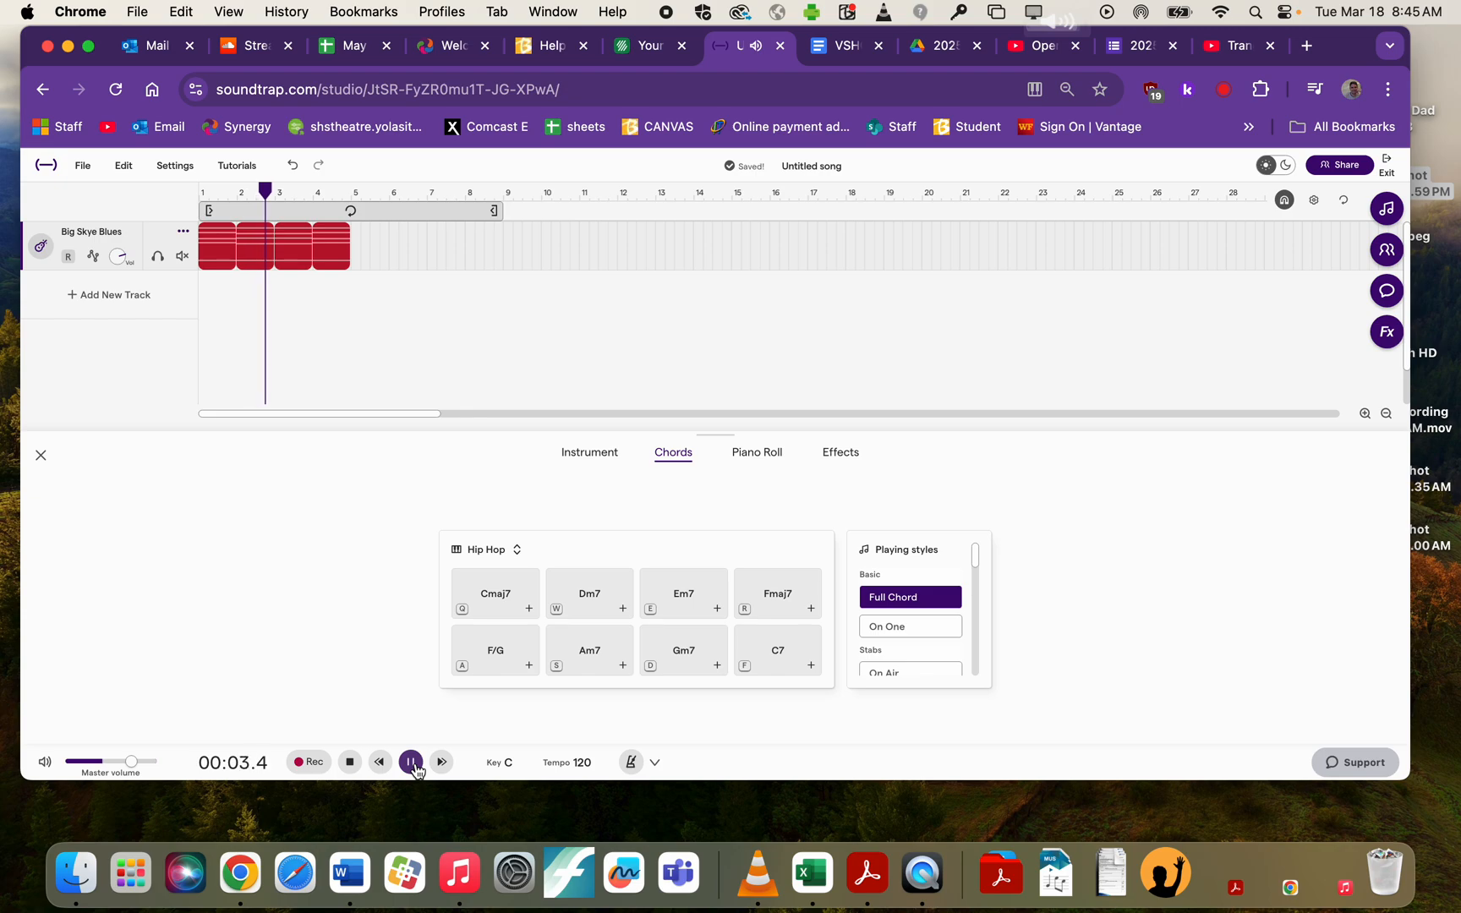
click(350, 763)
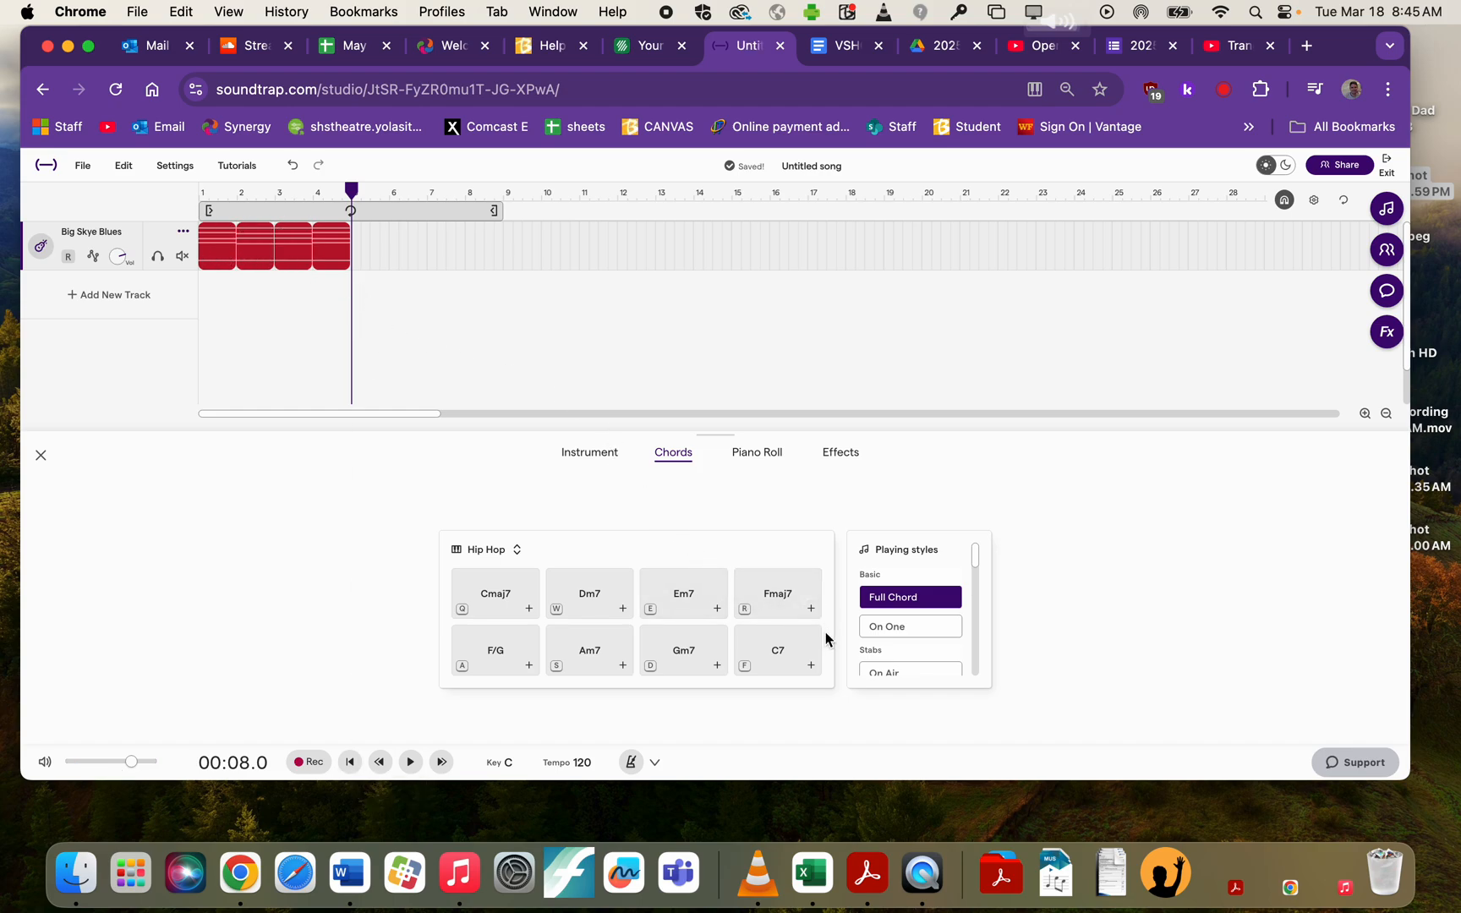
Step: Preview the Fmaj7 chord in the arpeggiated playing styles Dreamer, Simple Stride and Layout
scroll(898, 647, down, 3)
scroll(899, 647, up, 3)
scroll(898, 645, down, 5)
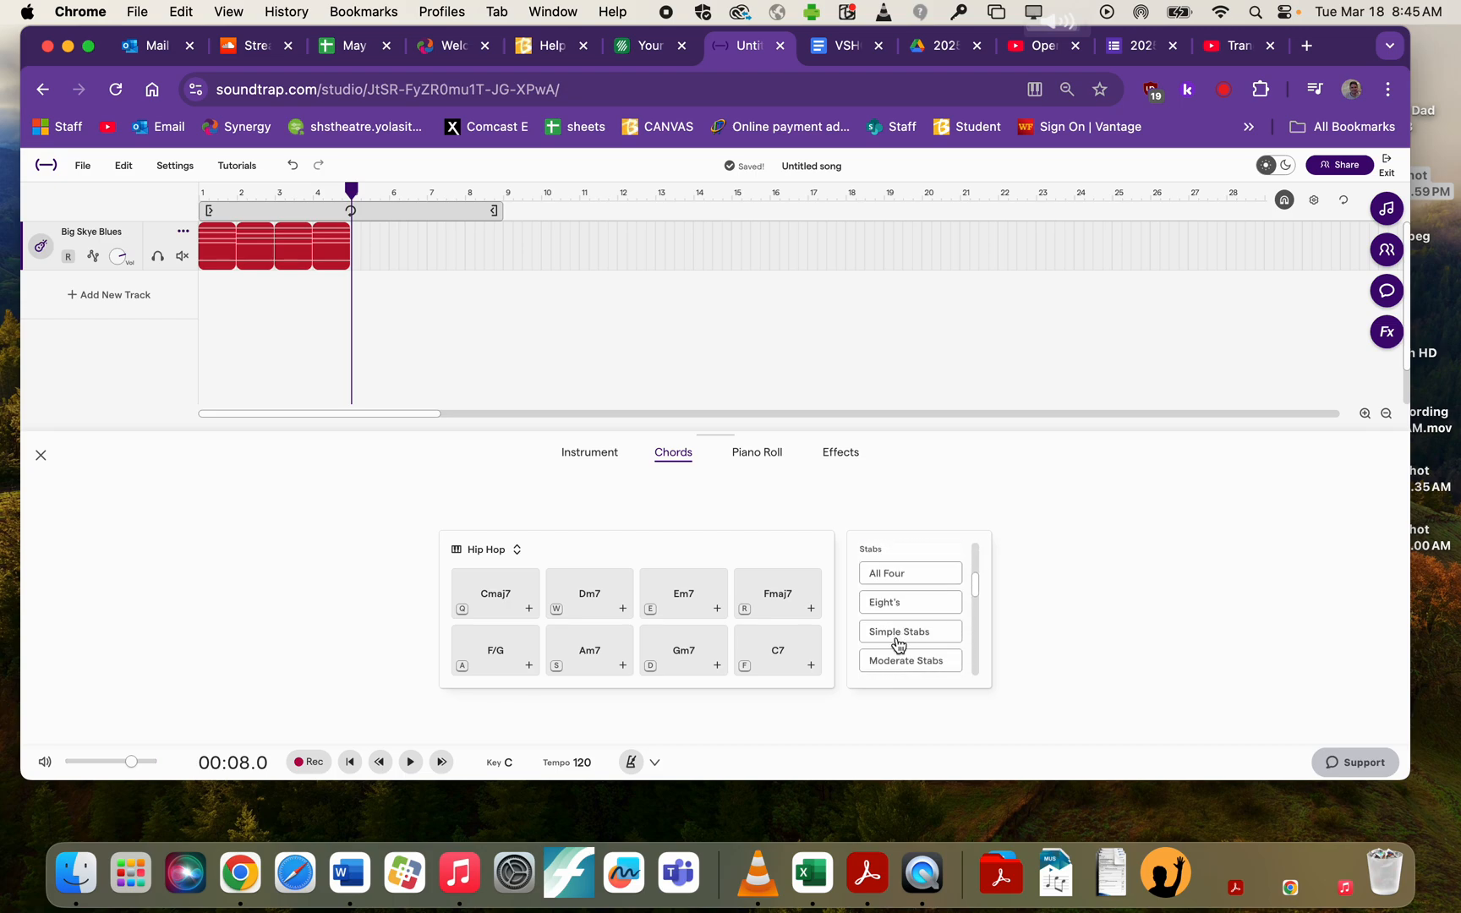
scroll(896, 641, up, 1)
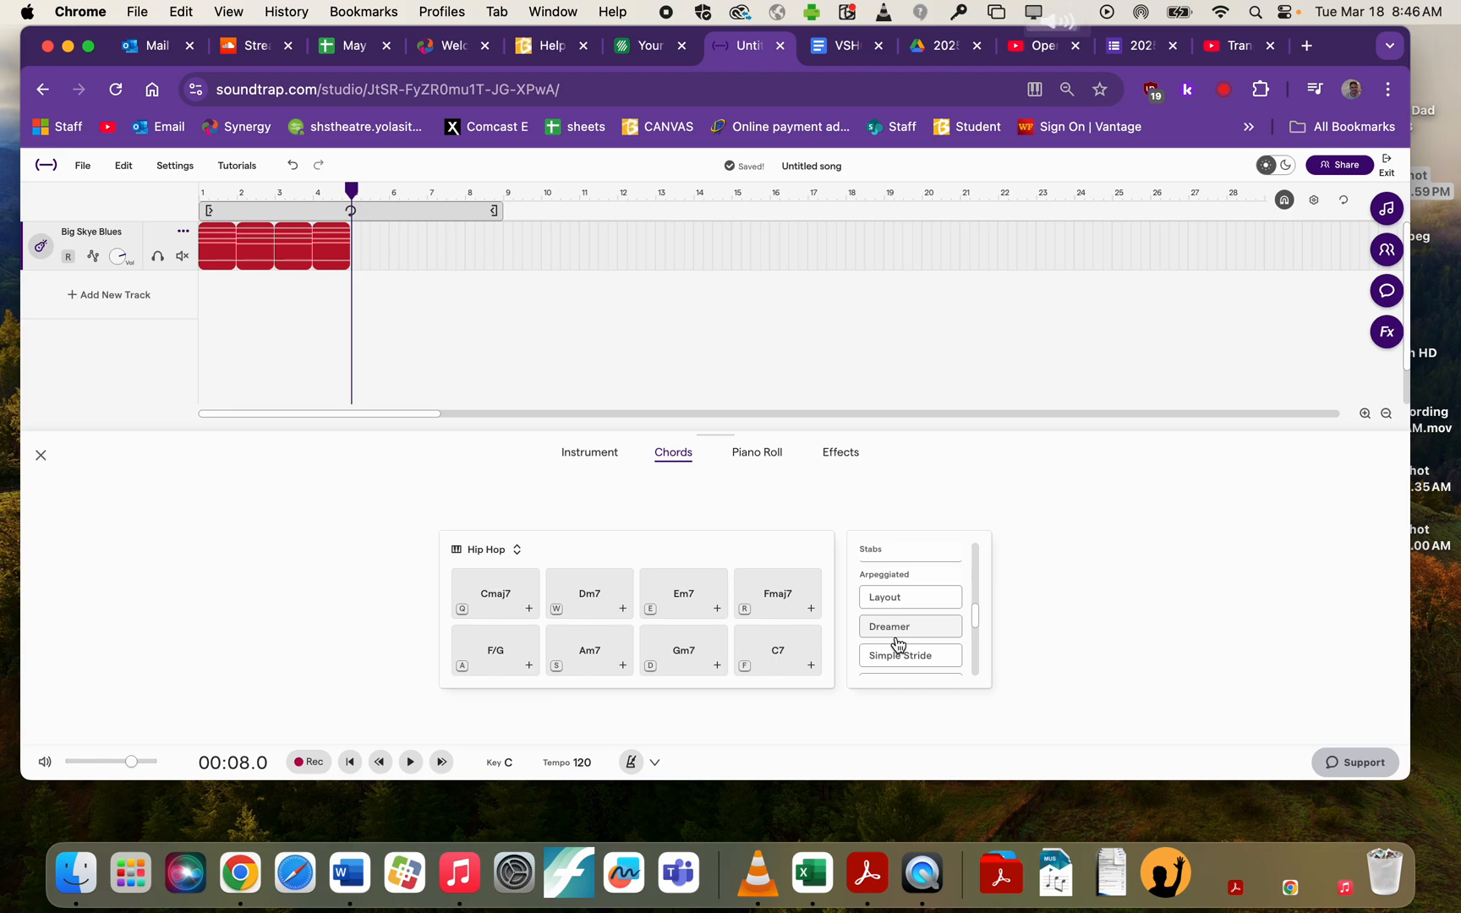
click(898, 626)
click(782, 596)
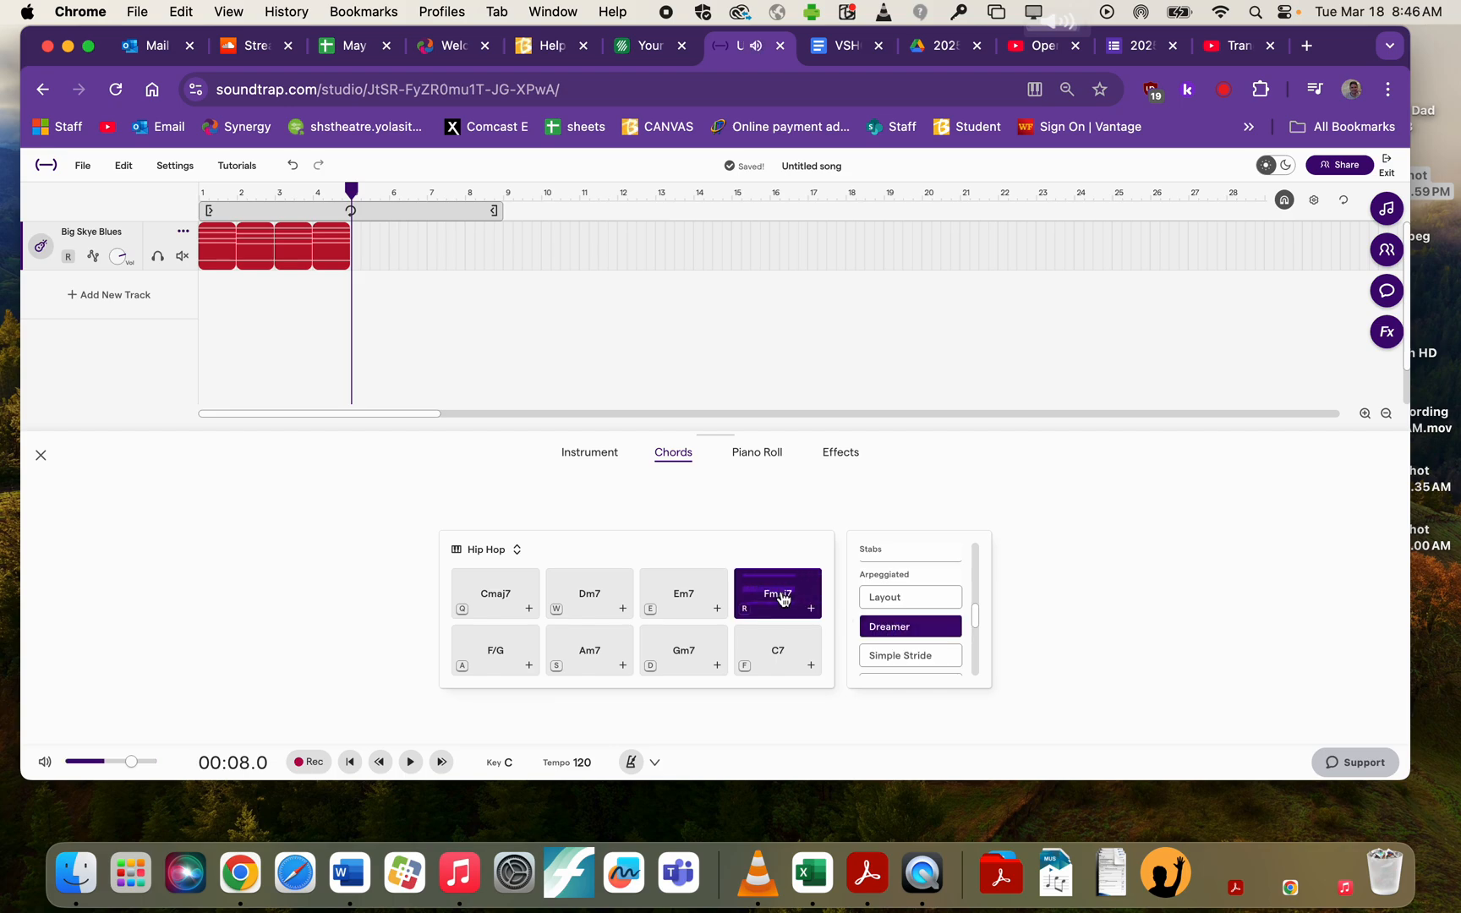
click(897, 655)
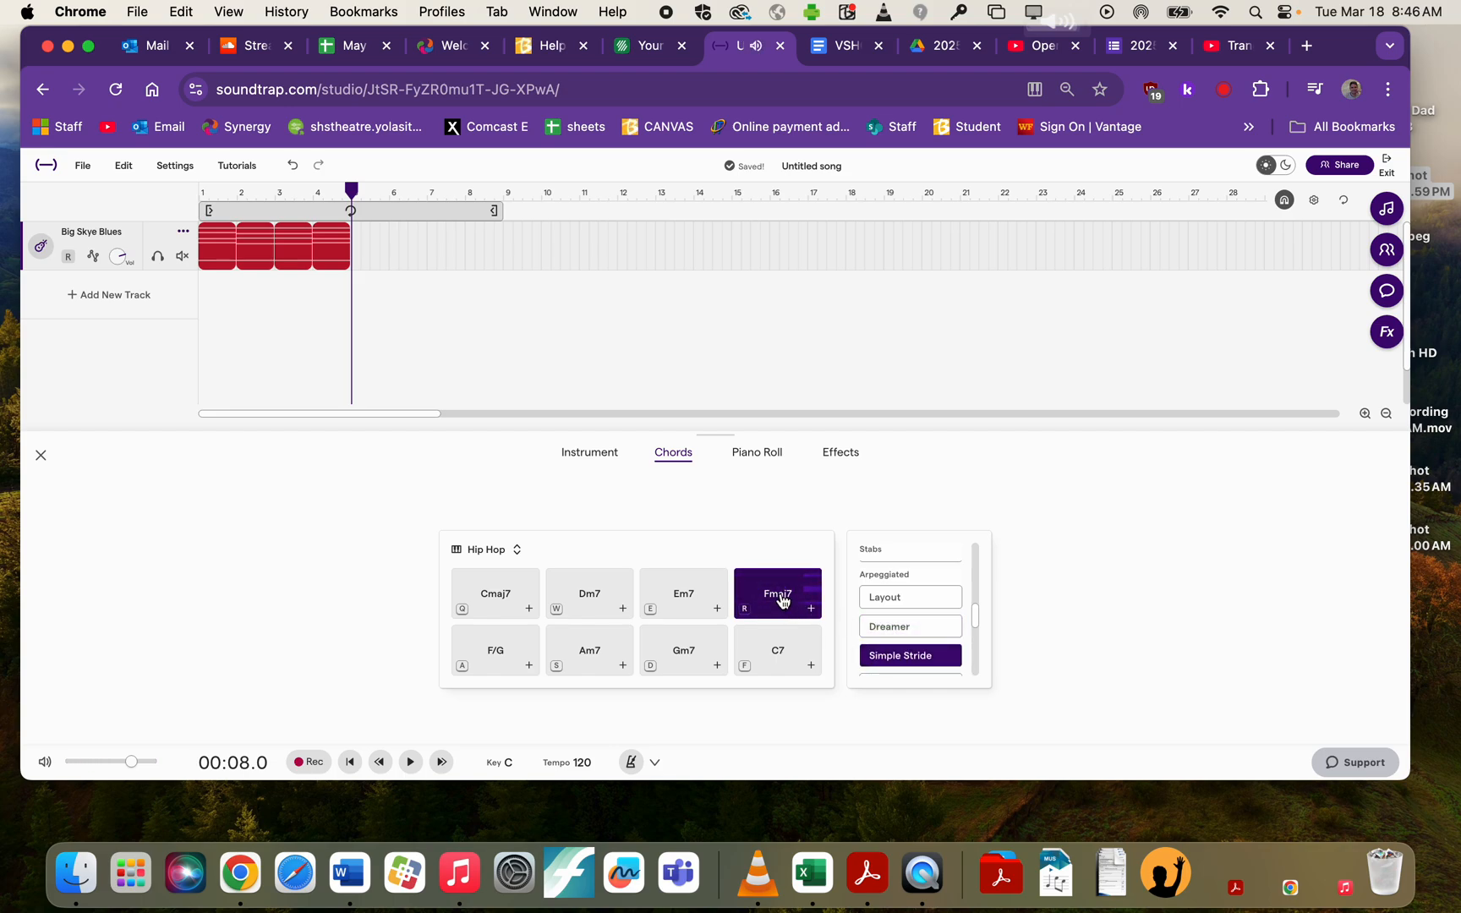
click(889, 599)
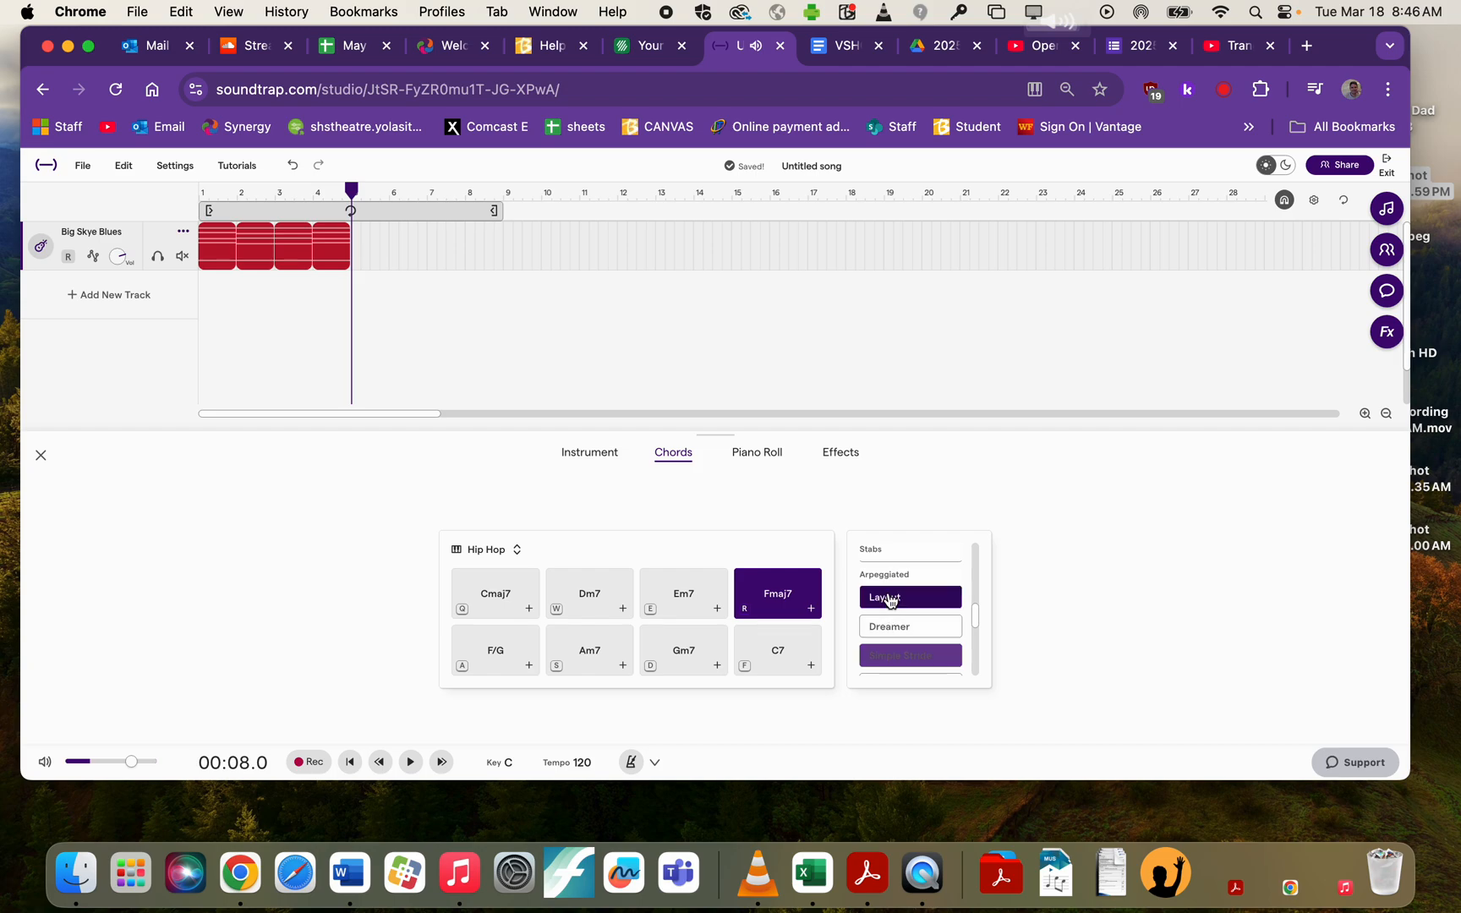
click(773, 595)
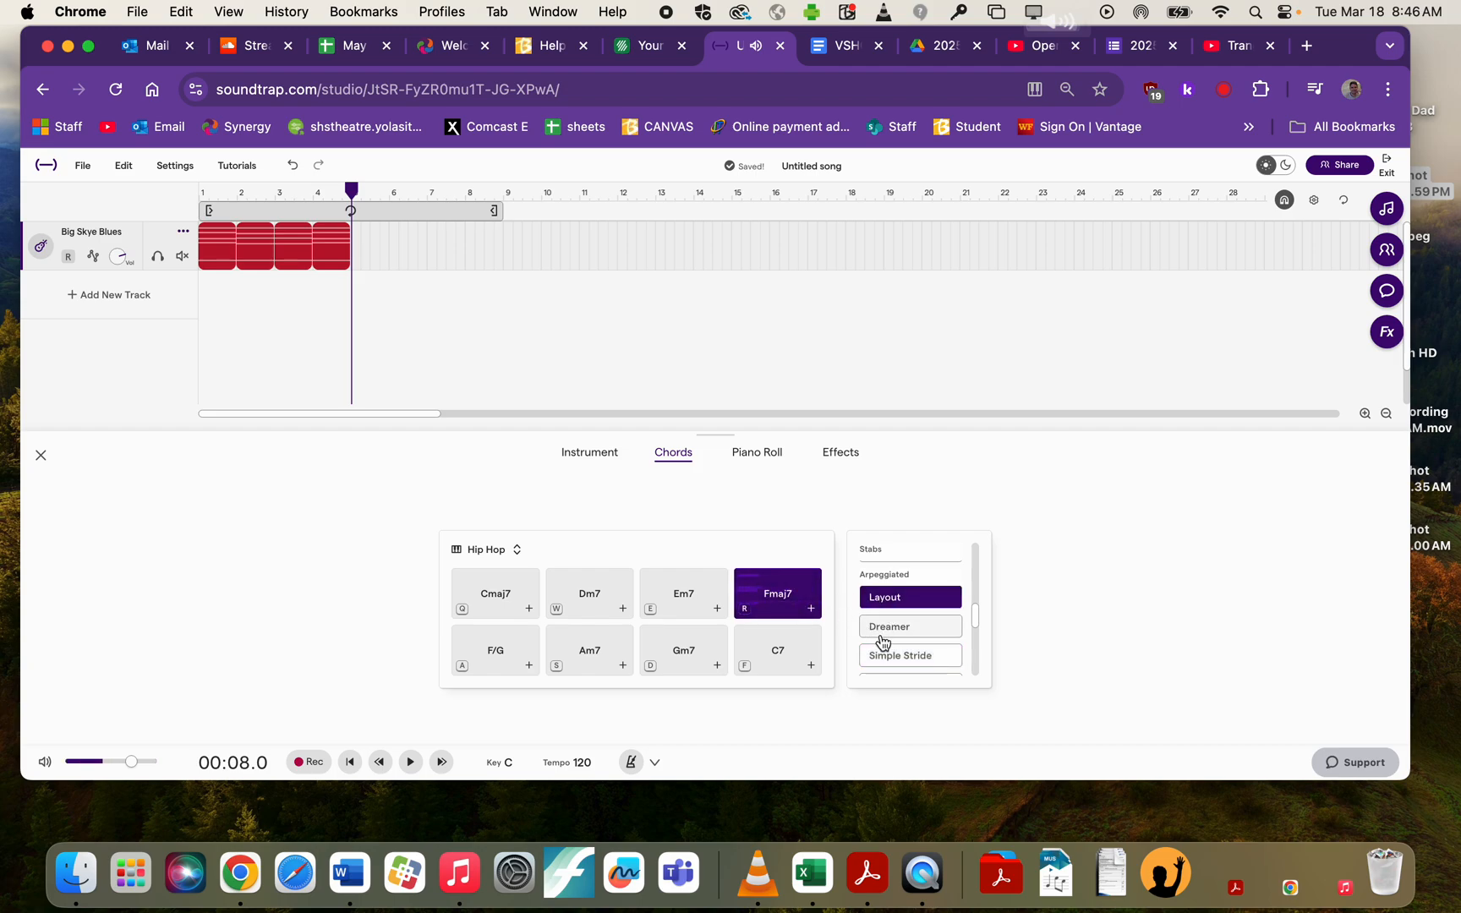
Step: Preview the Fmaj7 chord in the playing styles Simple Slide, Alternating Stride and Simple Player
scroll(883, 643, down, 4)
scroll(882, 643, up, 3)
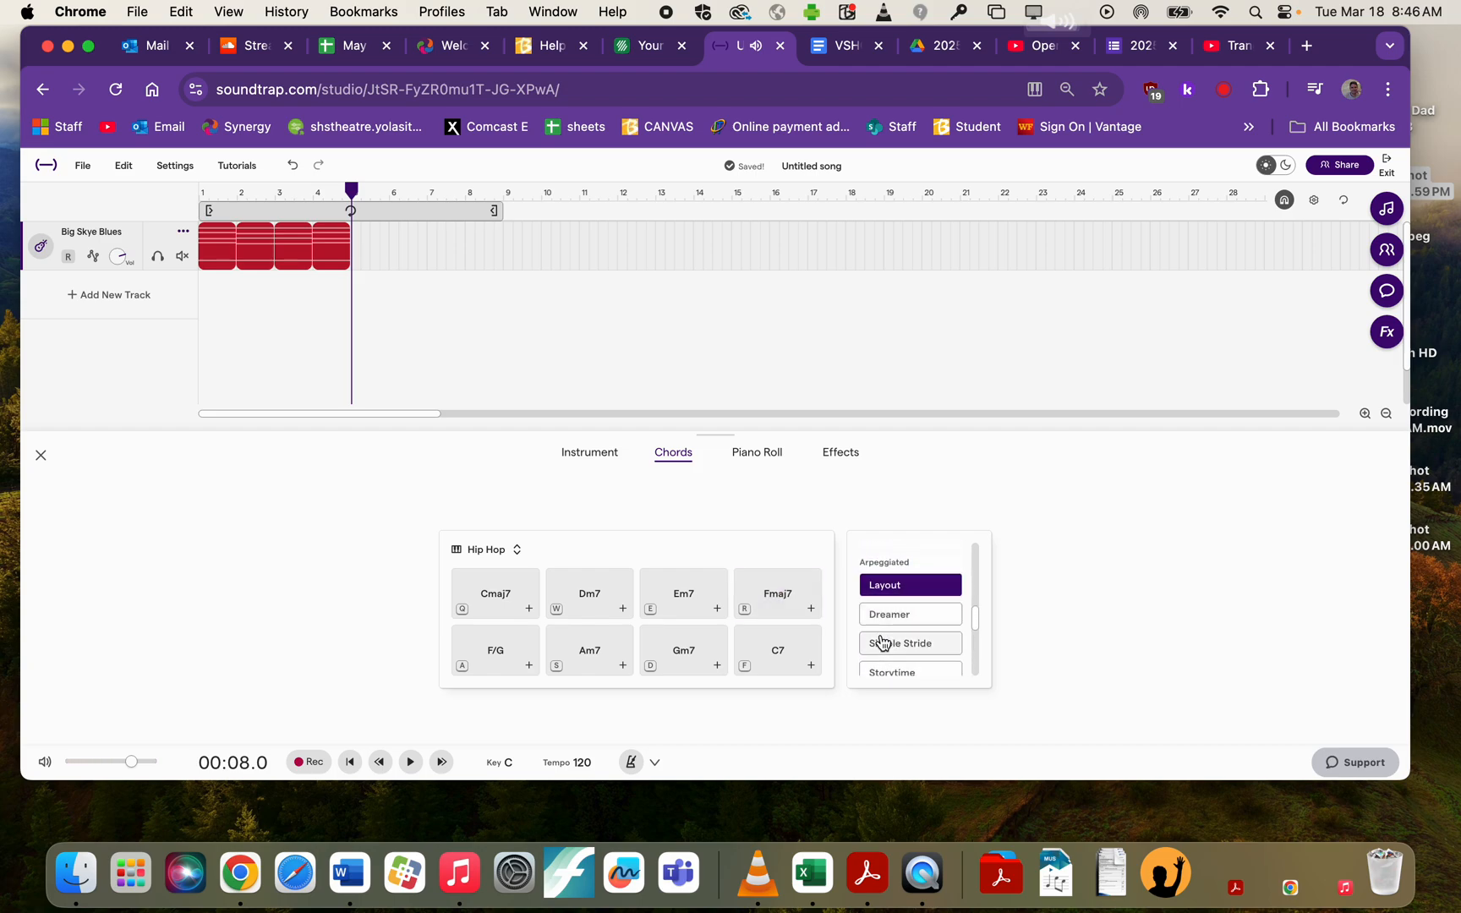
scroll(882, 642, down, 5)
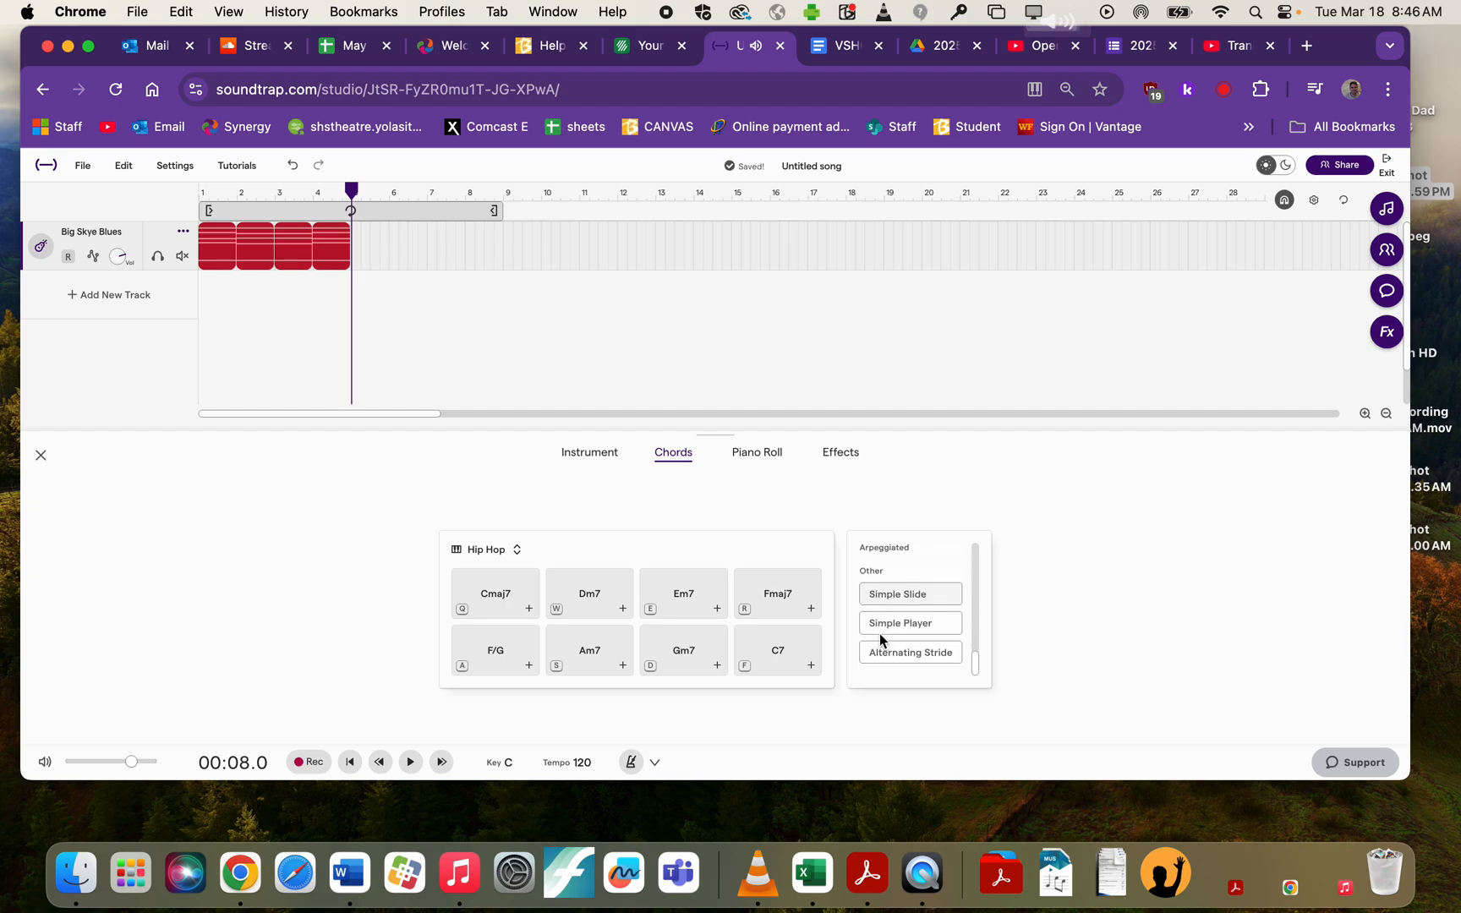
click(911, 596)
click(791, 602)
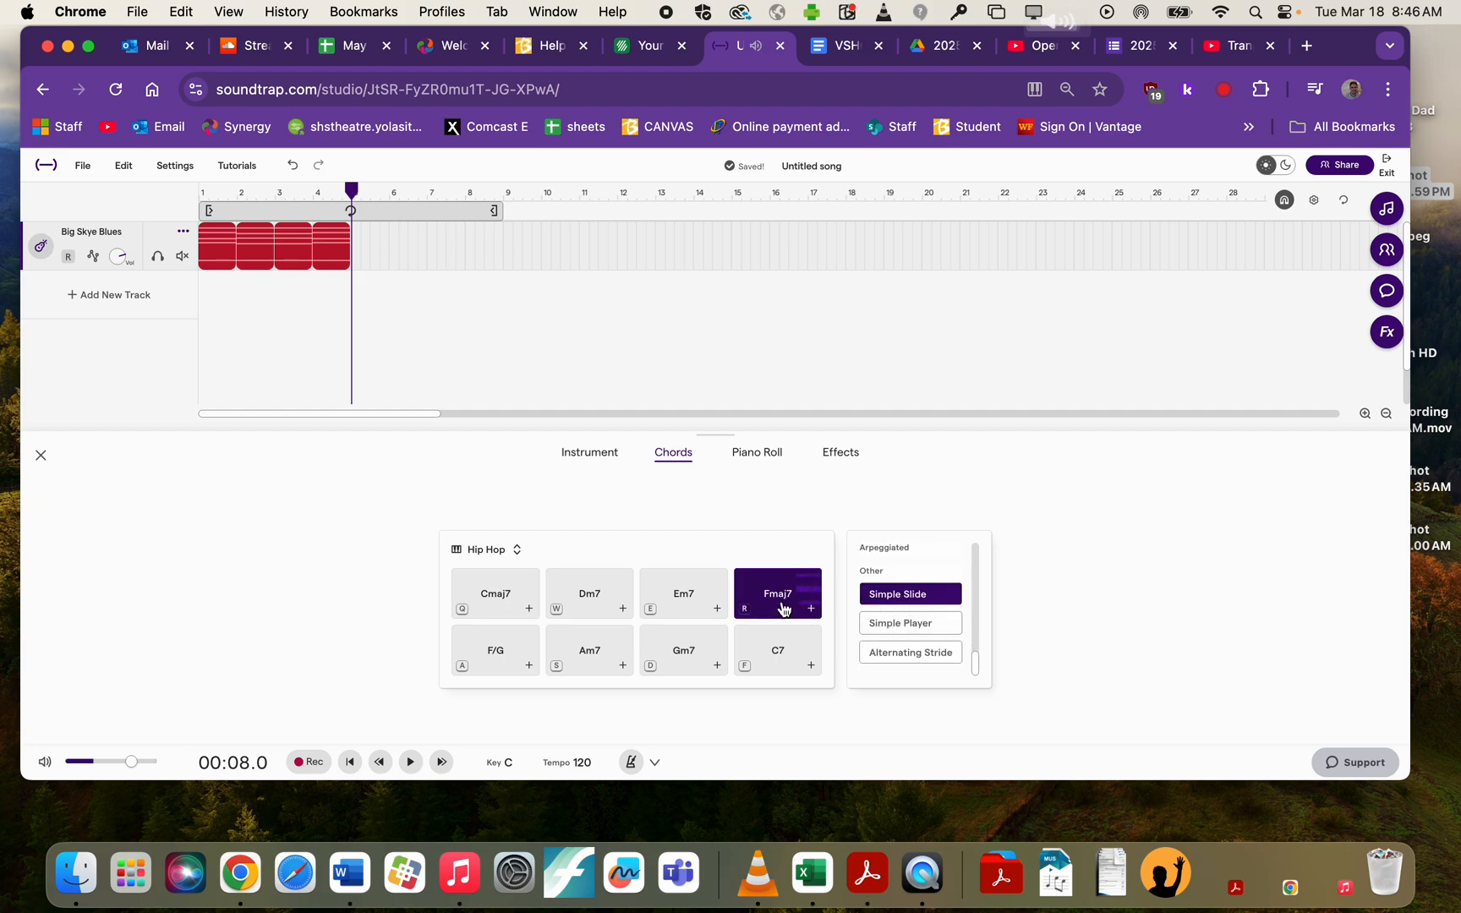
click(892, 654)
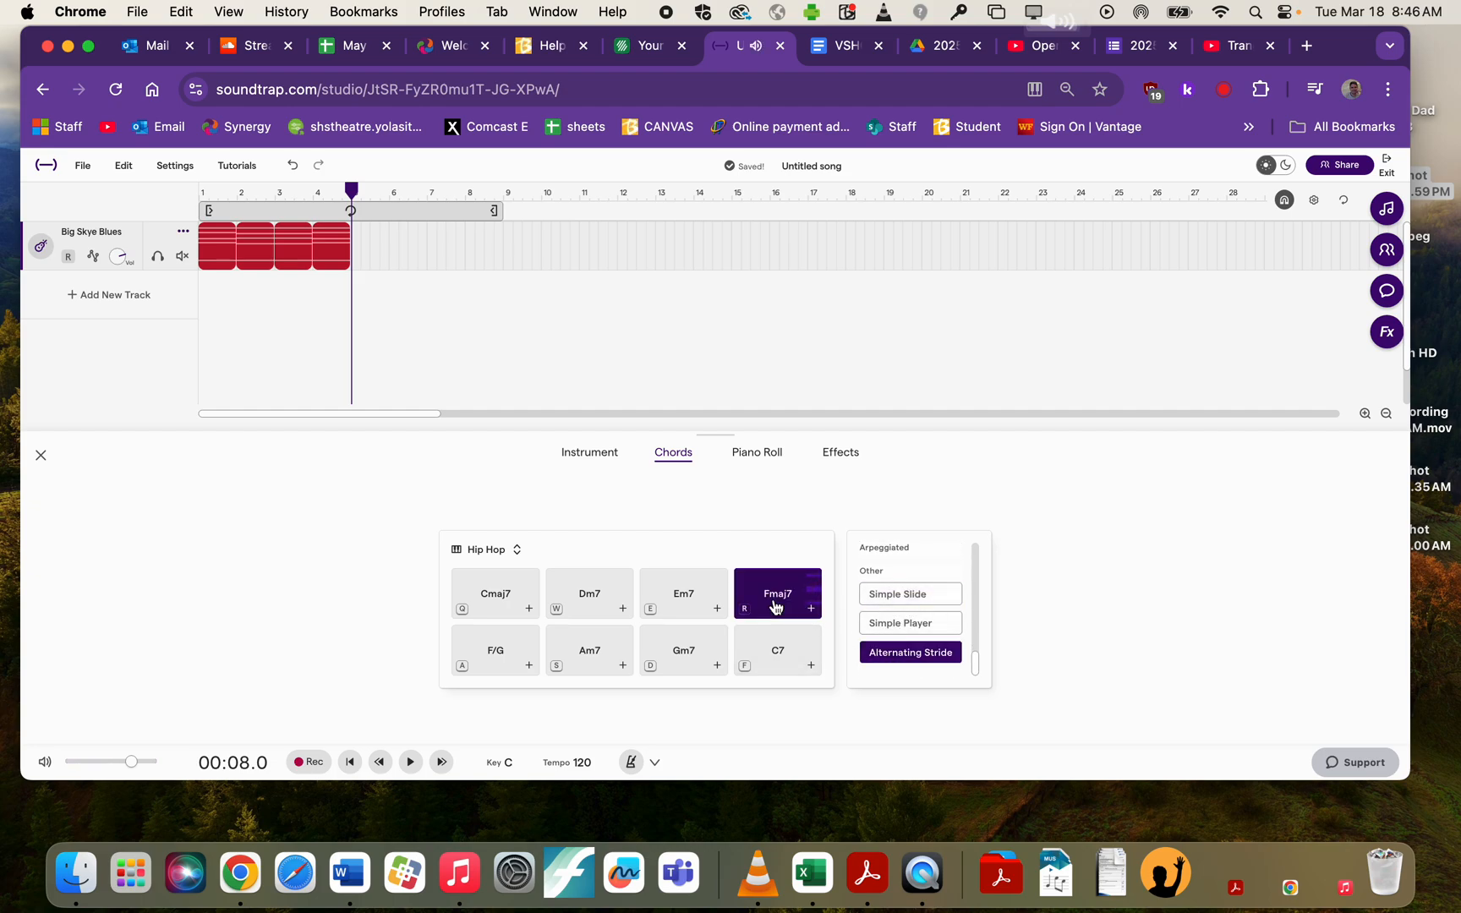
click(894, 630)
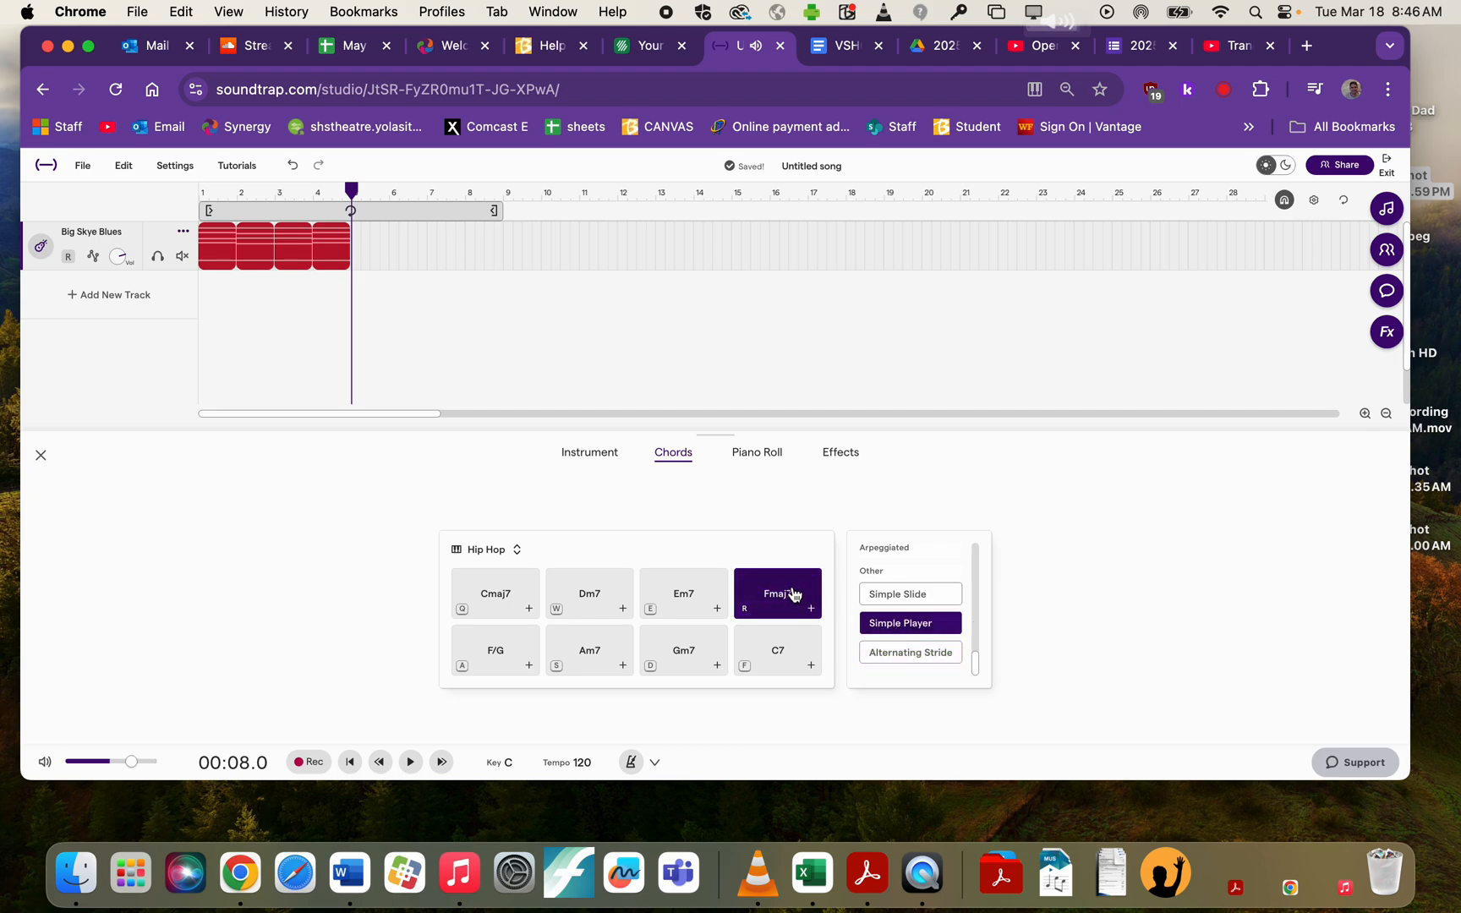
click(782, 594)
Step: Set the playing style to the arpeggiated Rising Arp and audition it on the Fmaj7 chord
scroll(882, 628, up, 5)
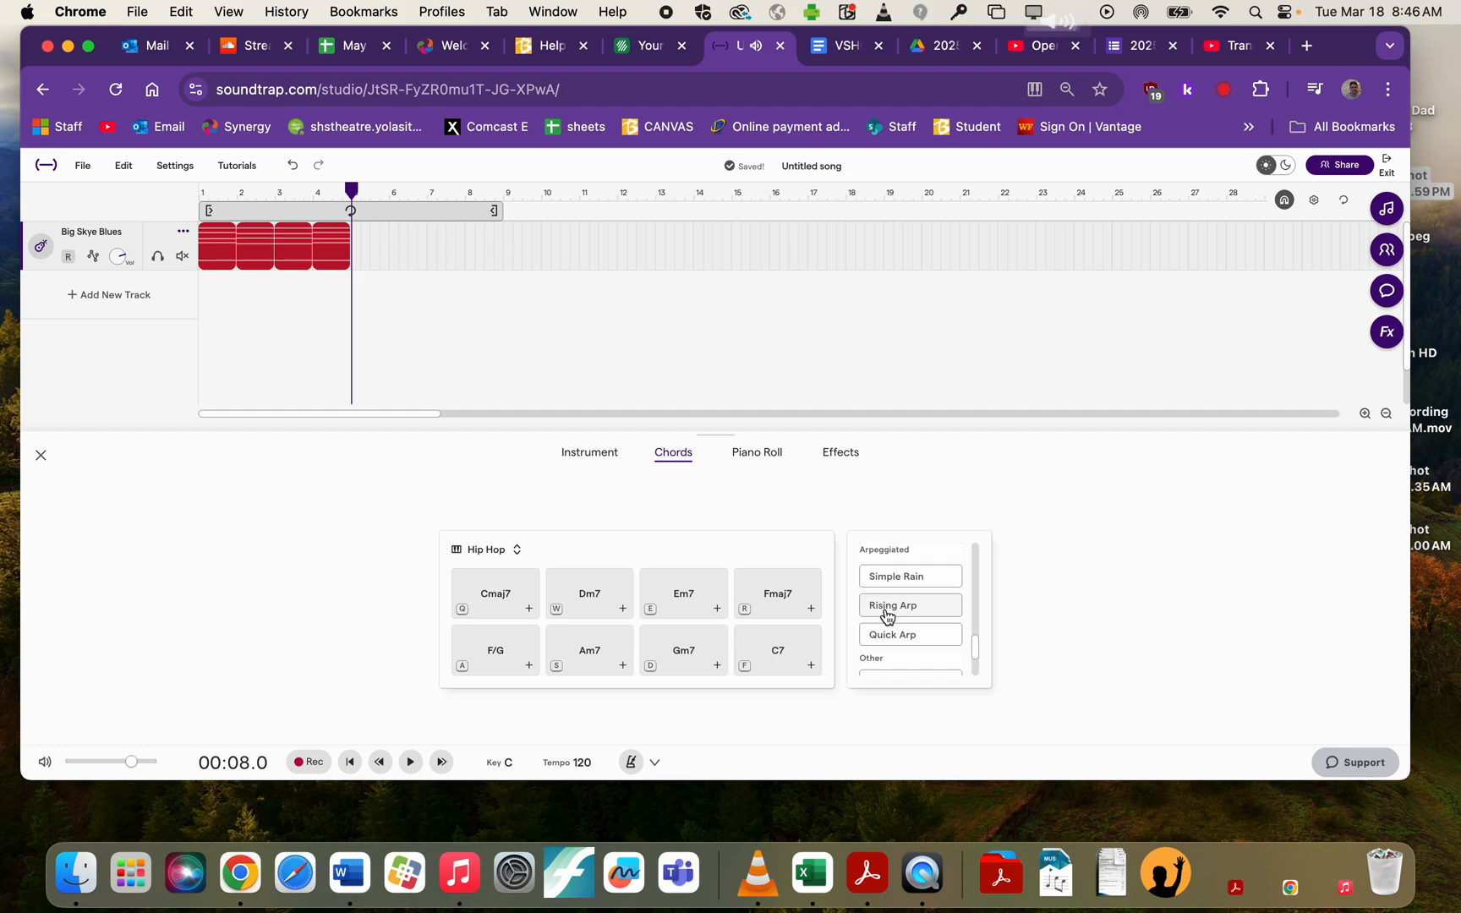
click(888, 605)
click(777, 594)
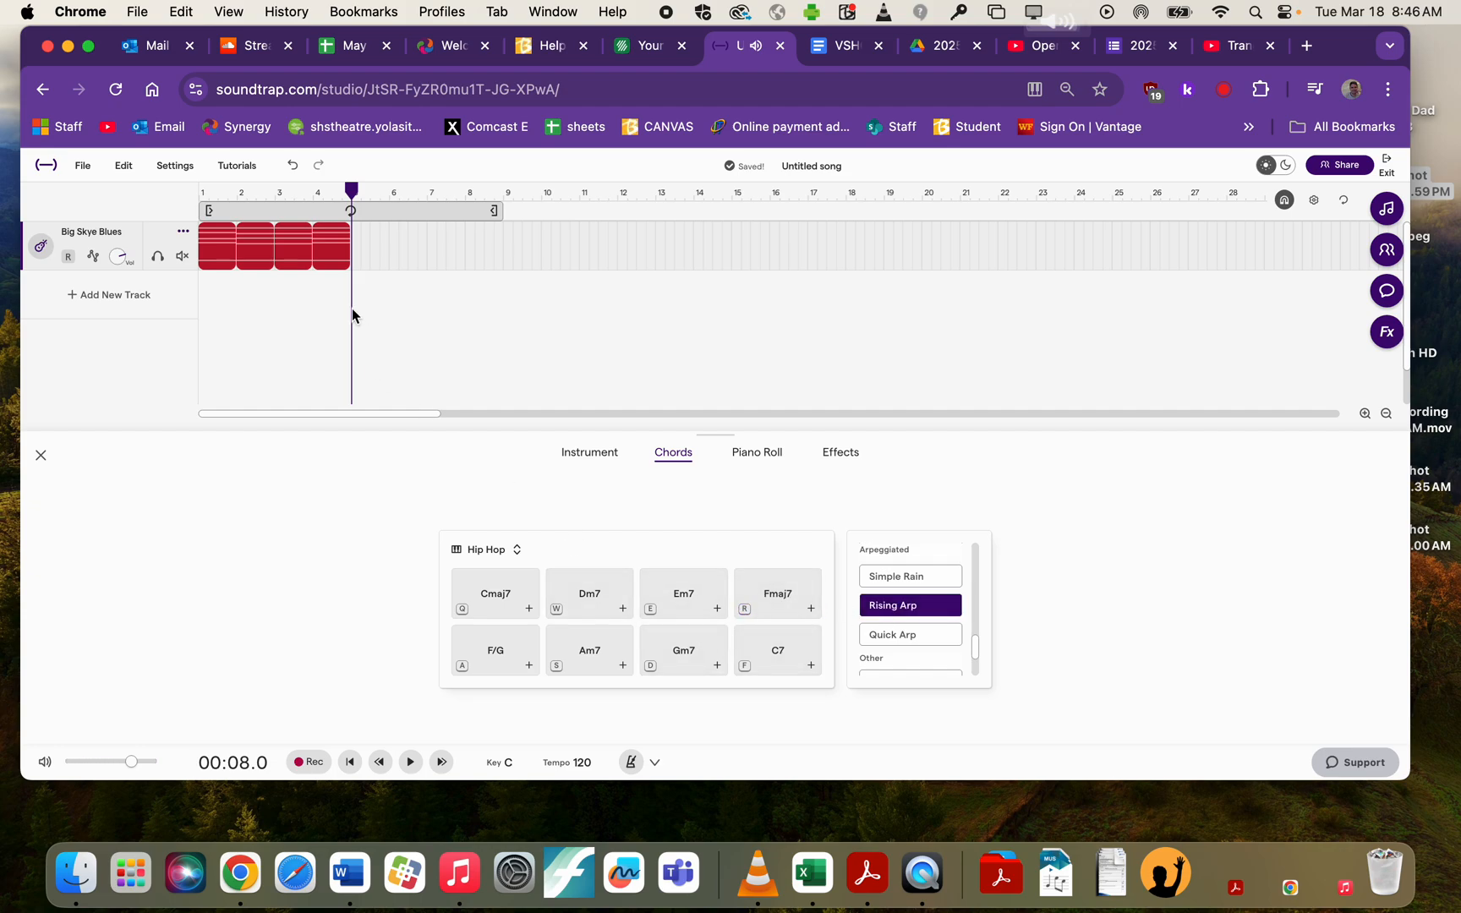
Step: Delete all four chord clips from the guitar track and return the playhead to the start of the song
key(Delete)
drag(328, 248, 158, 246)
key(Delete)
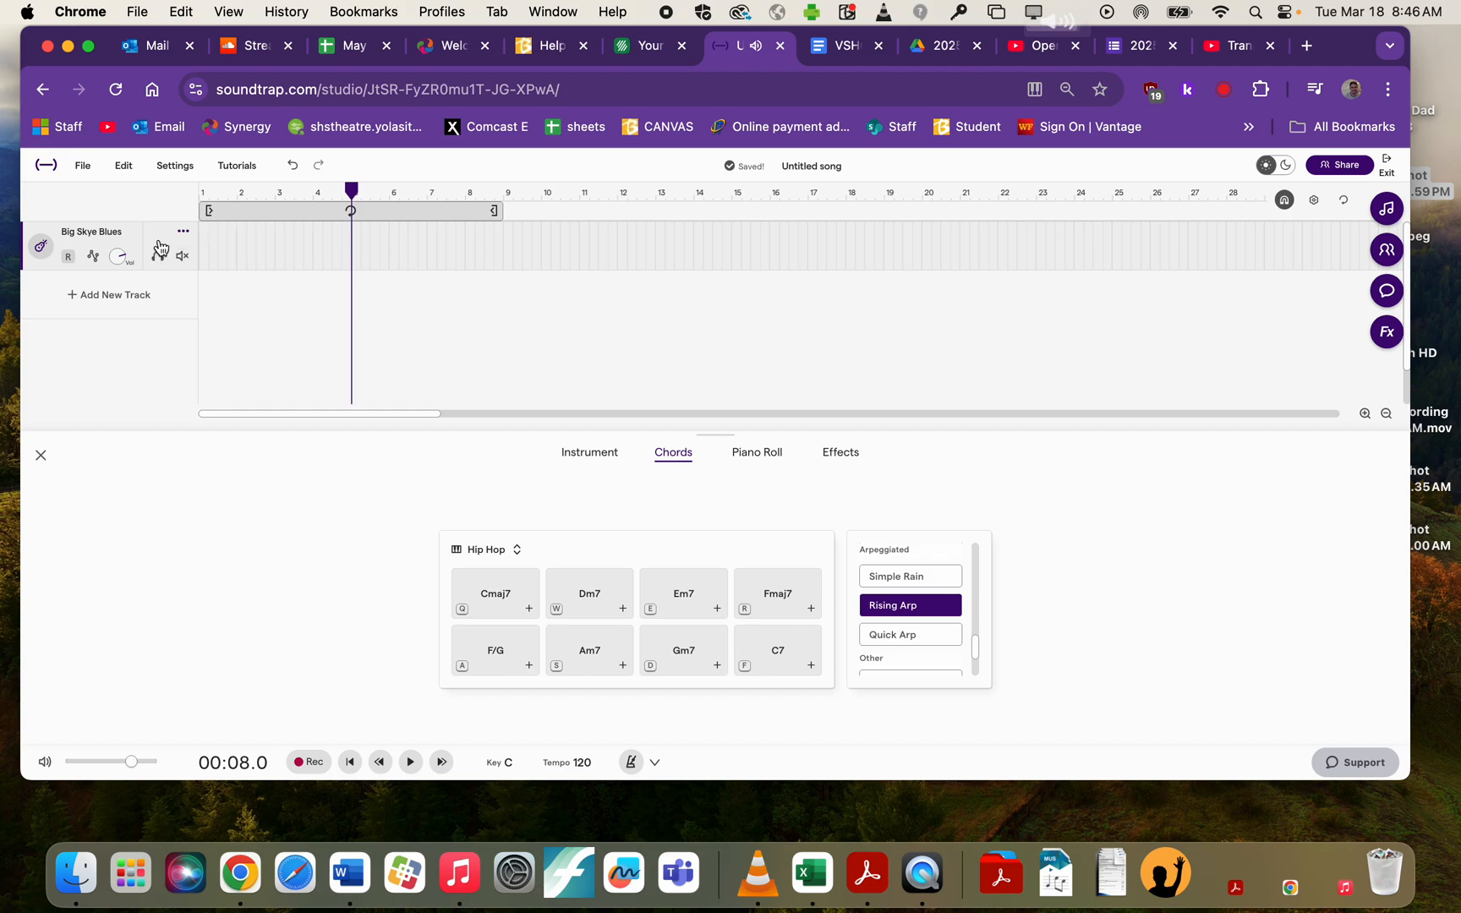
click(351, 762)
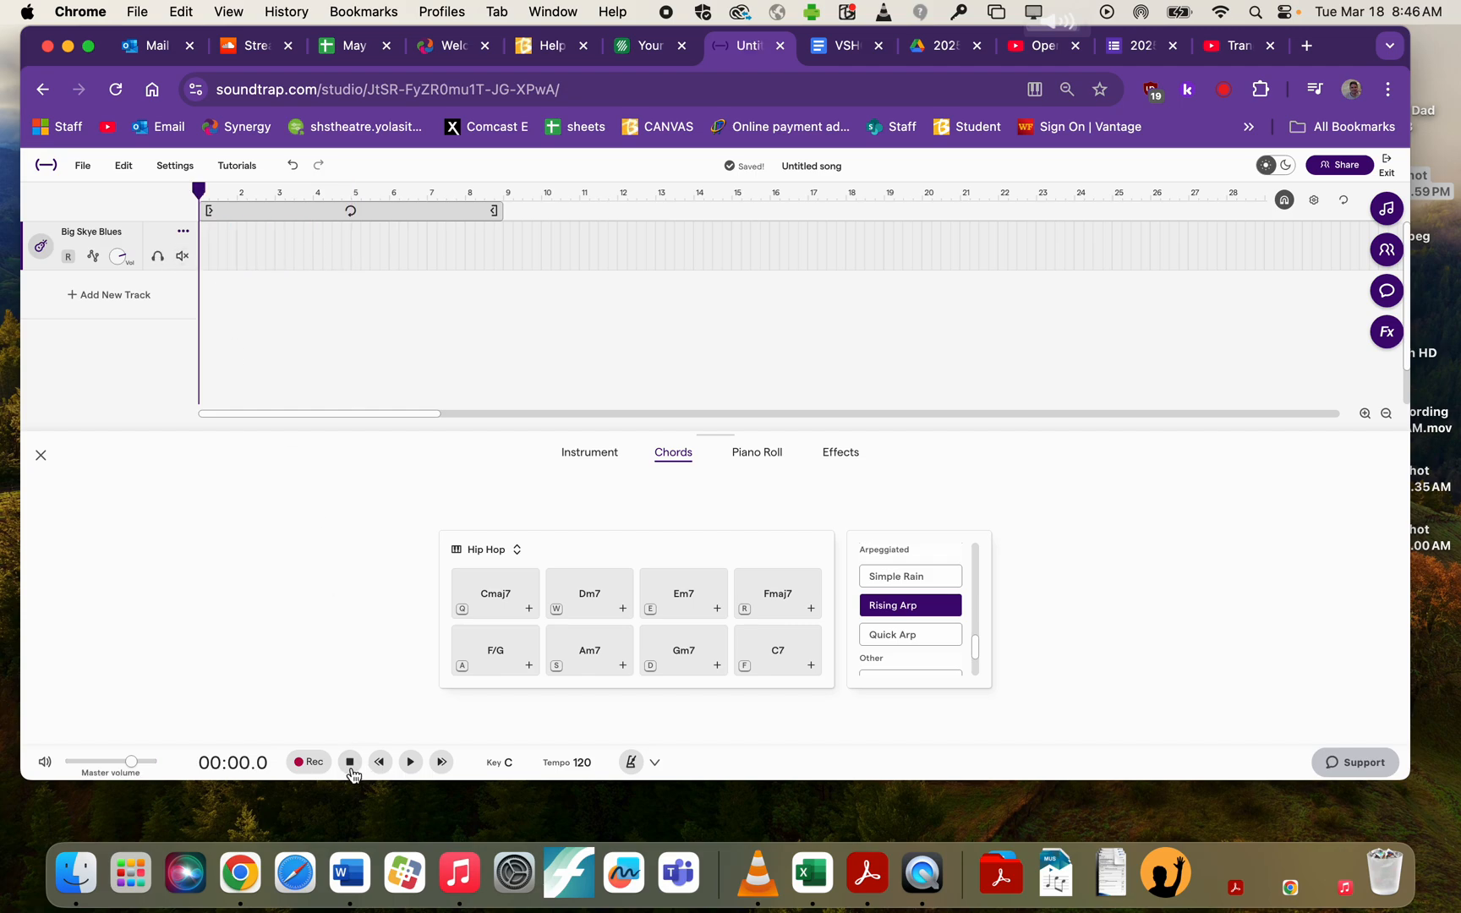
Step: Add the chords Em7, Fmaj7, Cmaj7 and Gm7 in Rising Arp style to bars 1 to 4 of the guitar track
click(717, 609)
click(811, 609)
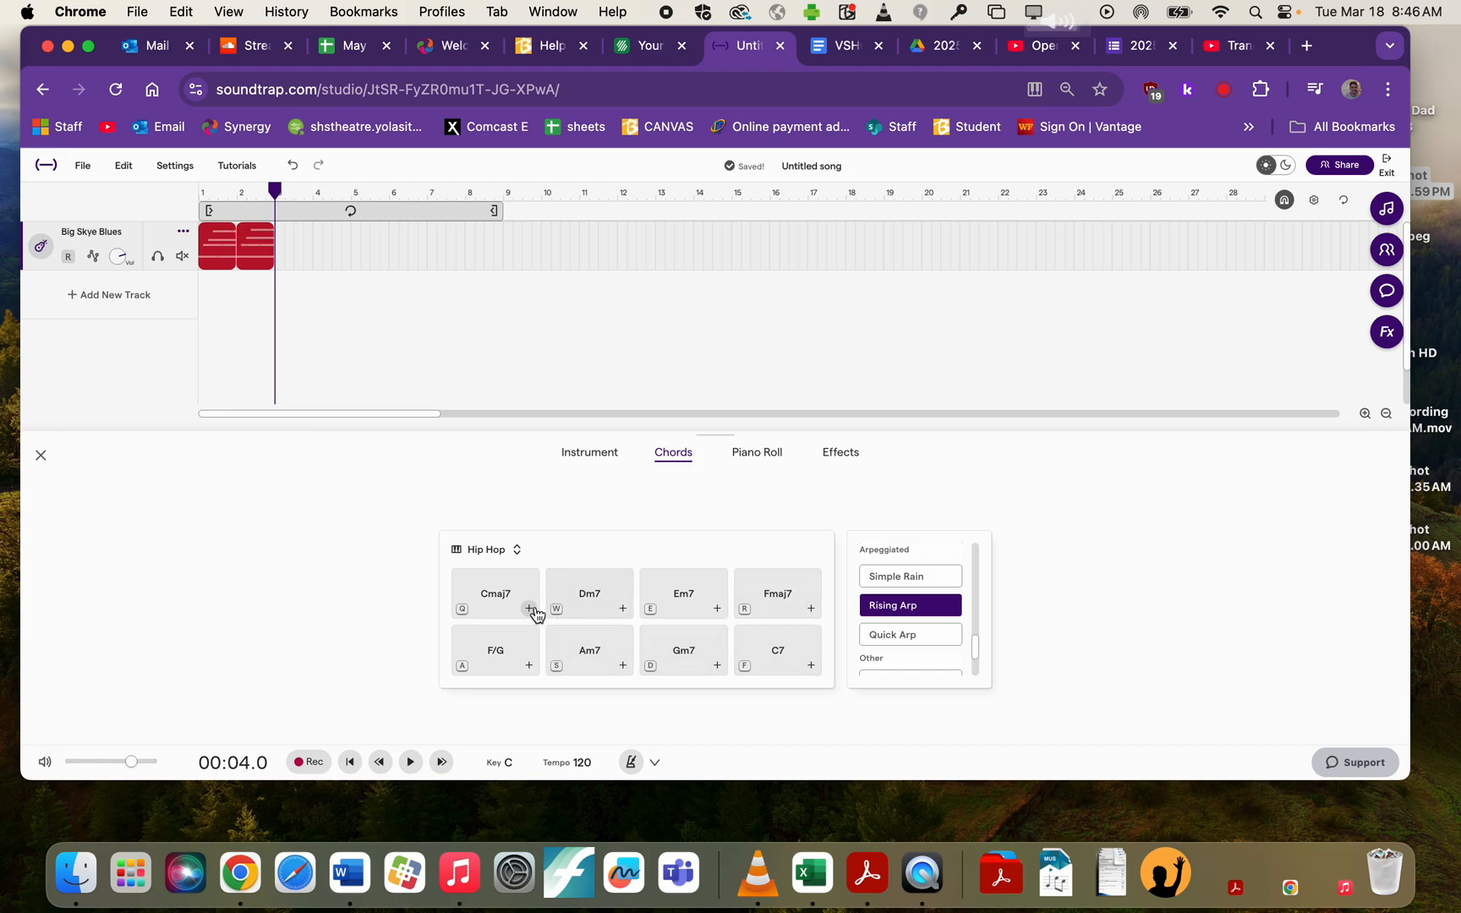
click(530, 609)
click(718, 667)
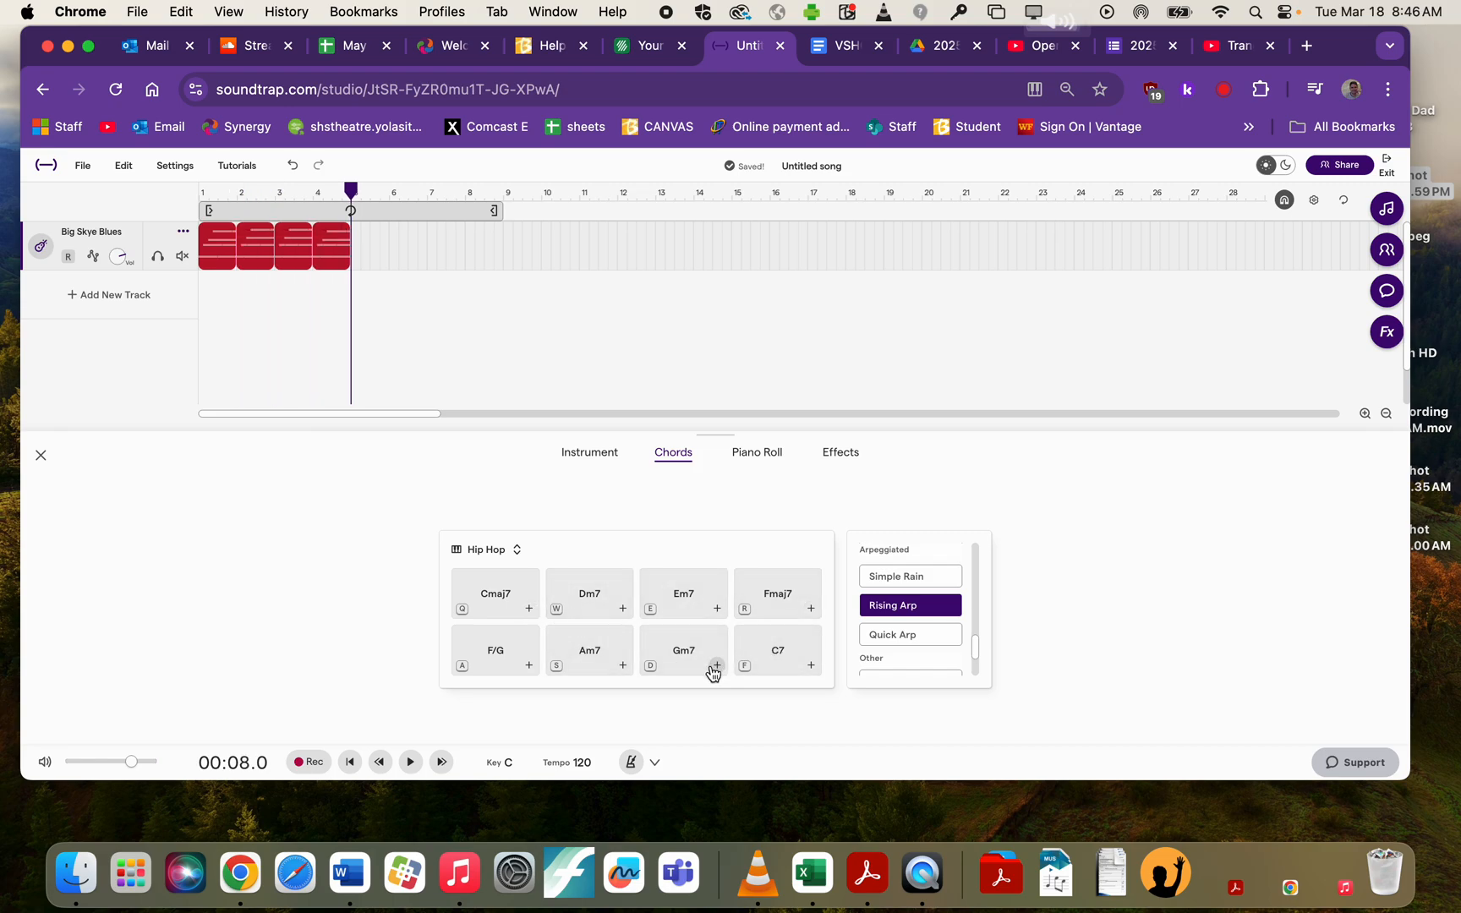
Step: Replace the Gm7 clip in bar 4 with an F/G chord
click(336, 251)
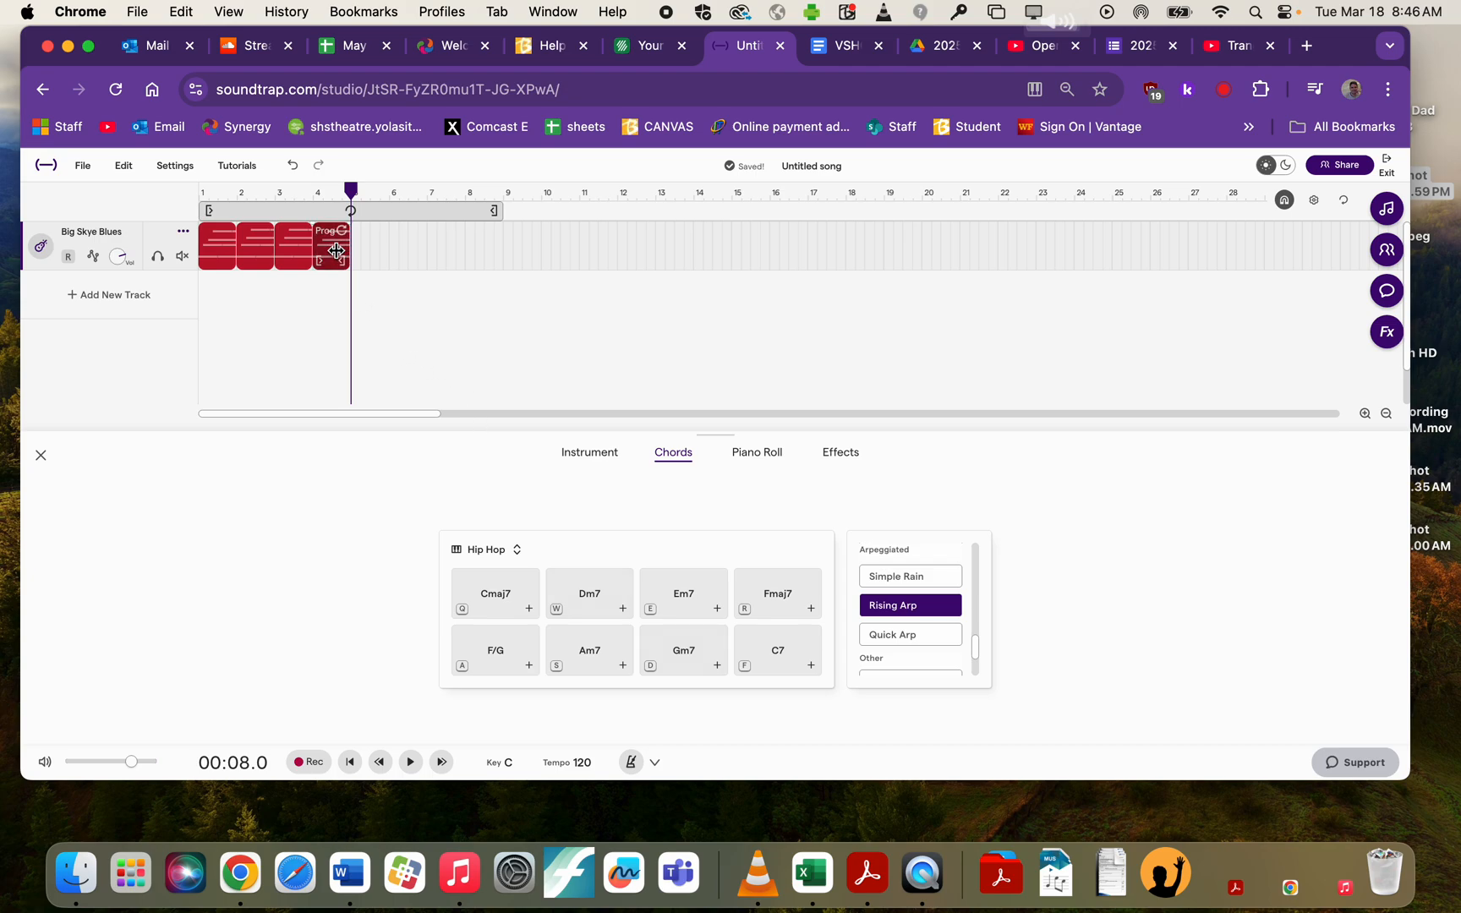
key(BackSpace)
click(311, 197)
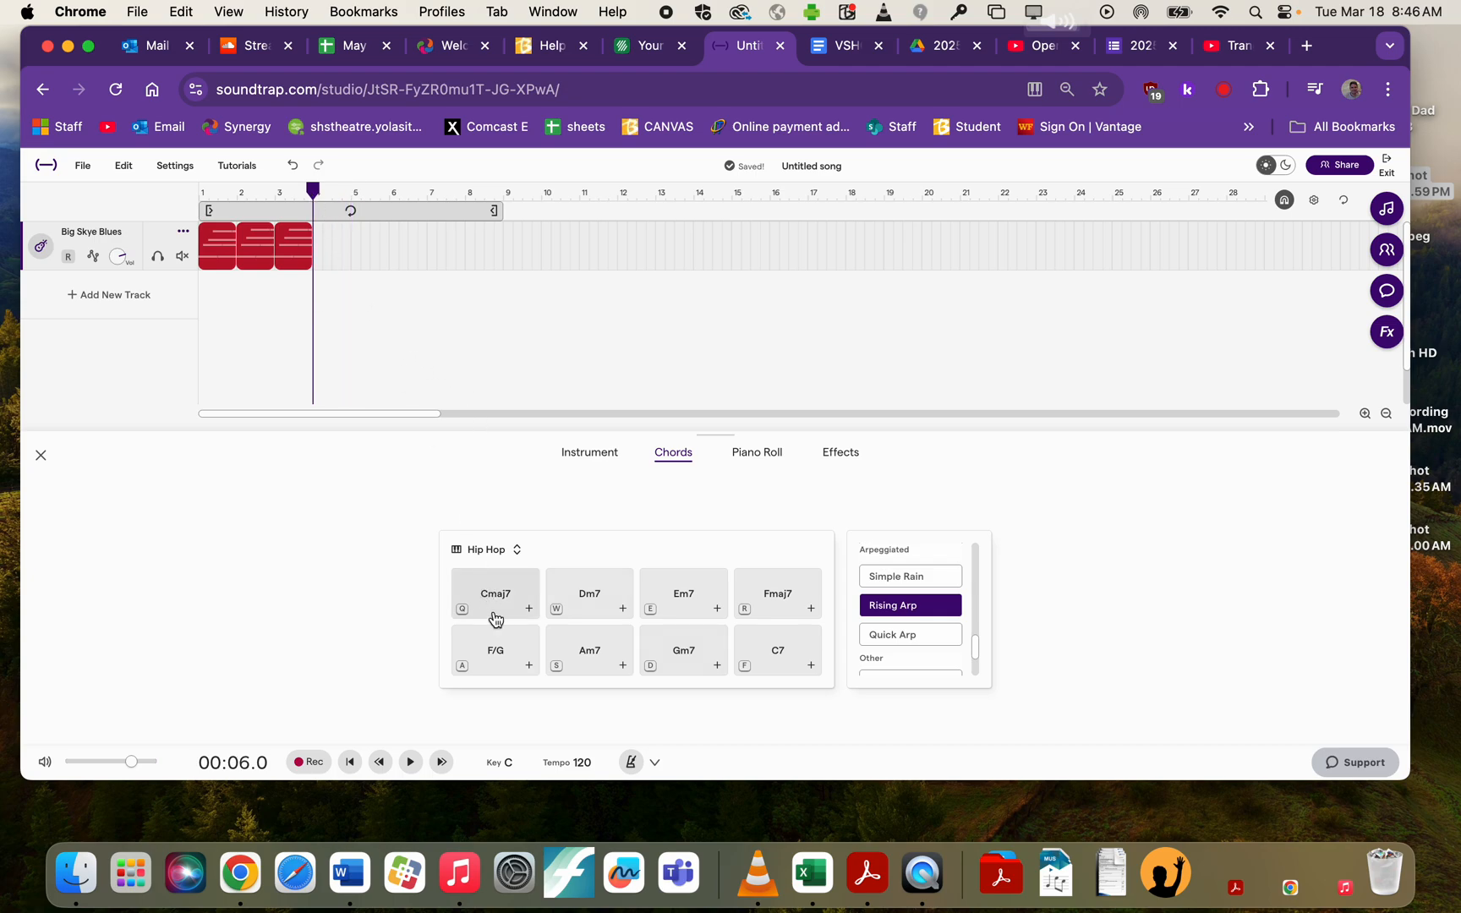
click(529, 666)
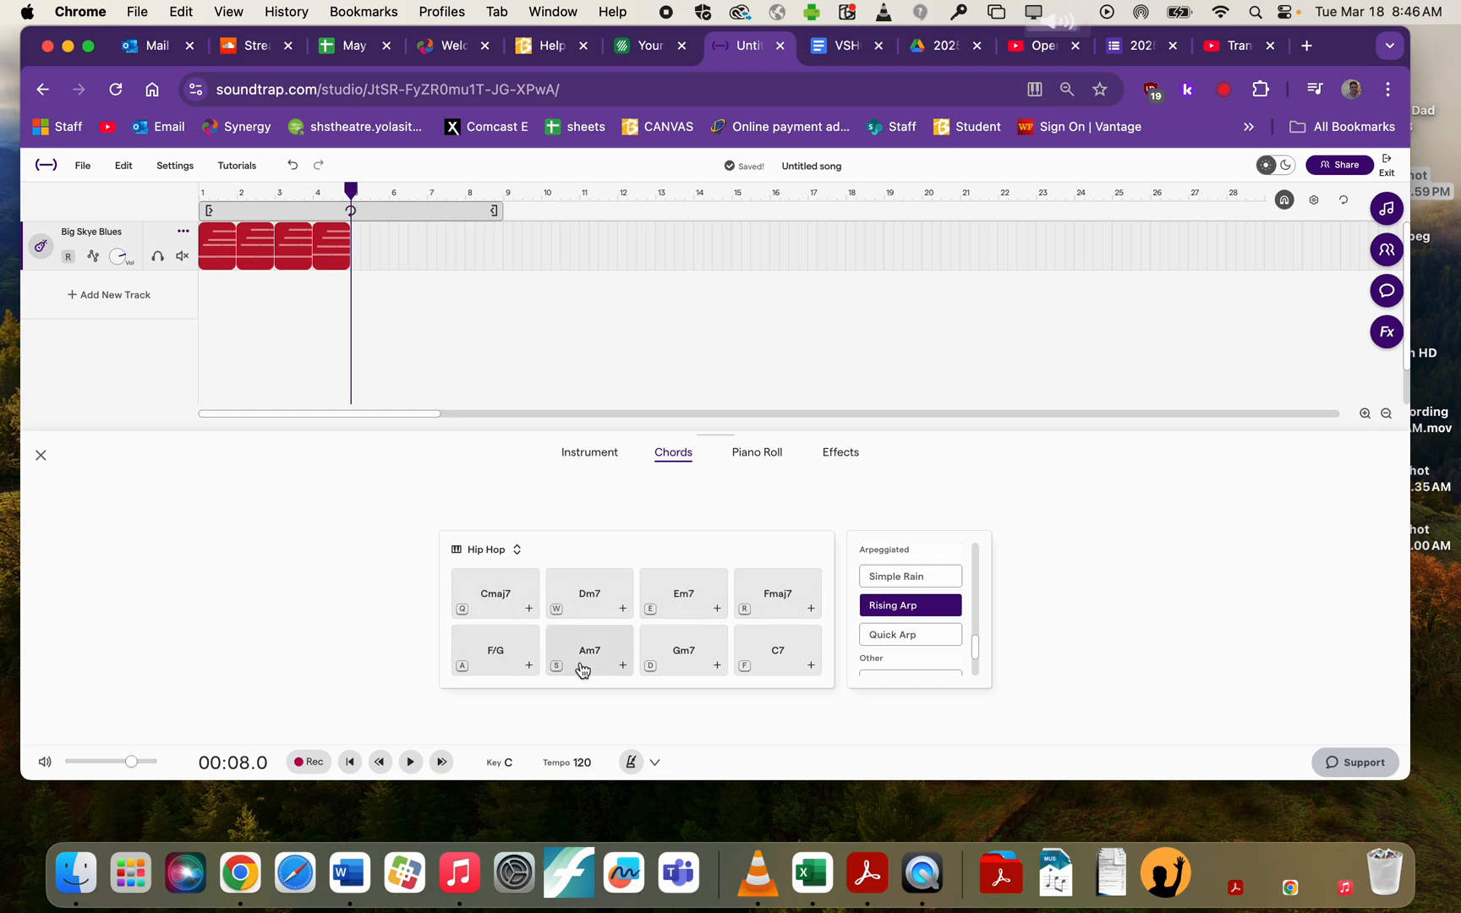
Step: Audition the four-bar guitar progression from the start and merge its four chord clips into one region
click(349, 762)
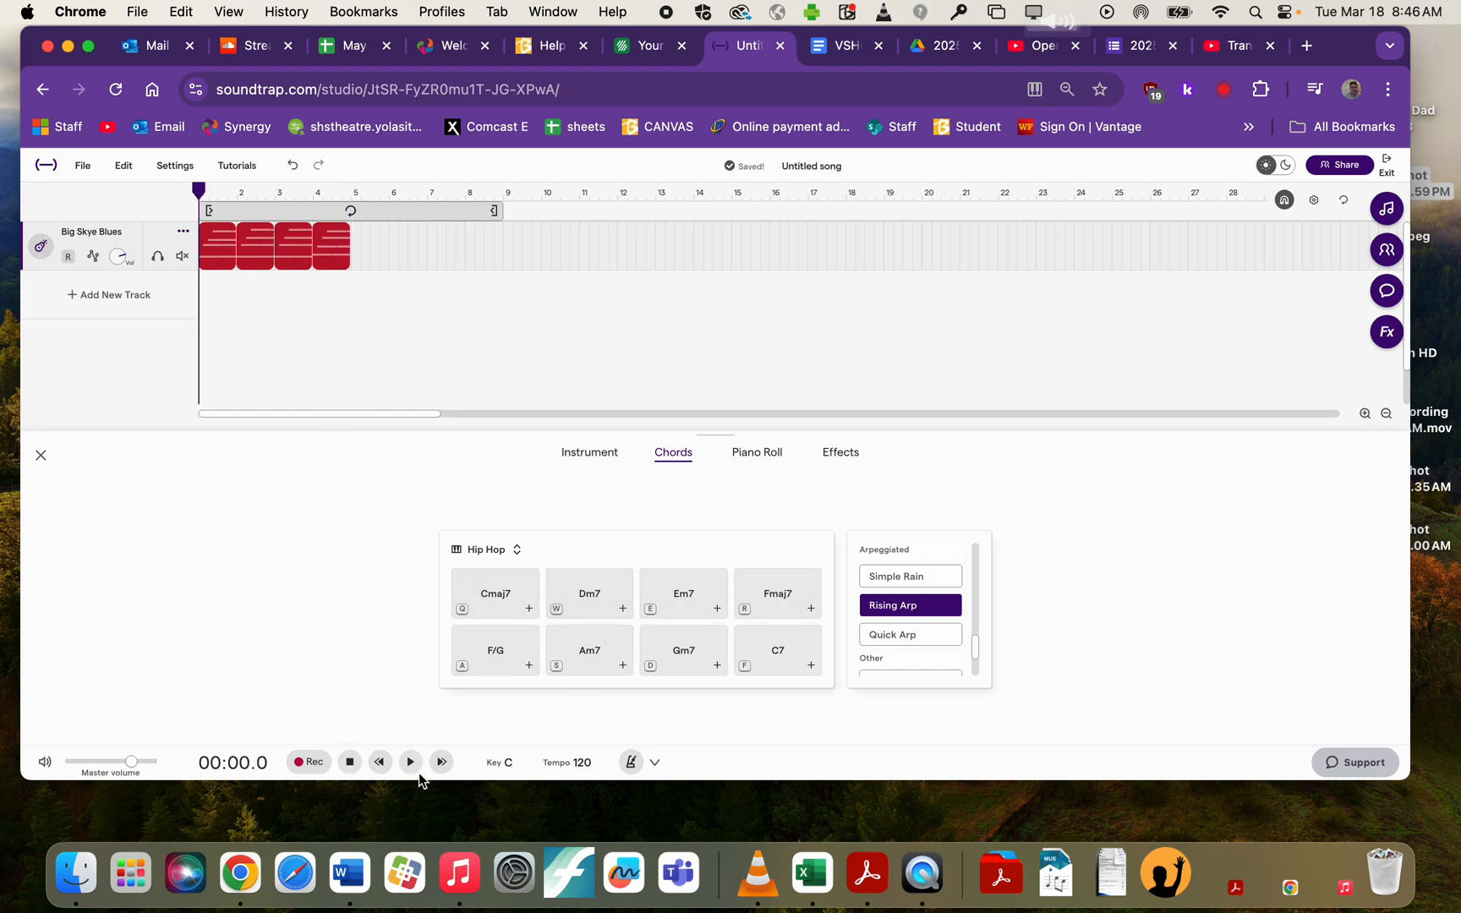
click(411, 763)
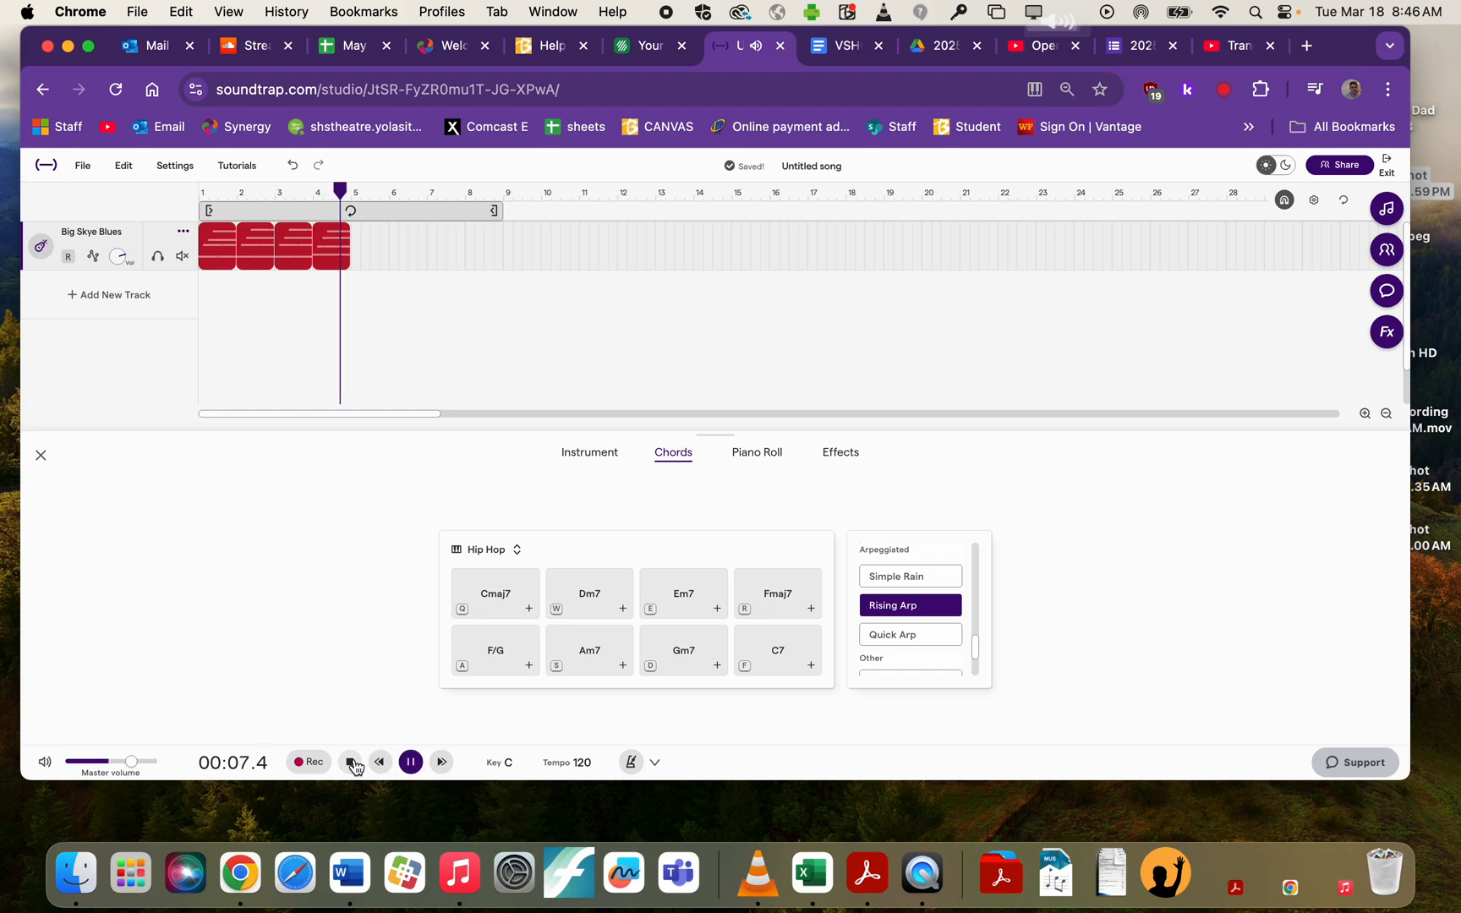
double_click(369, 263)
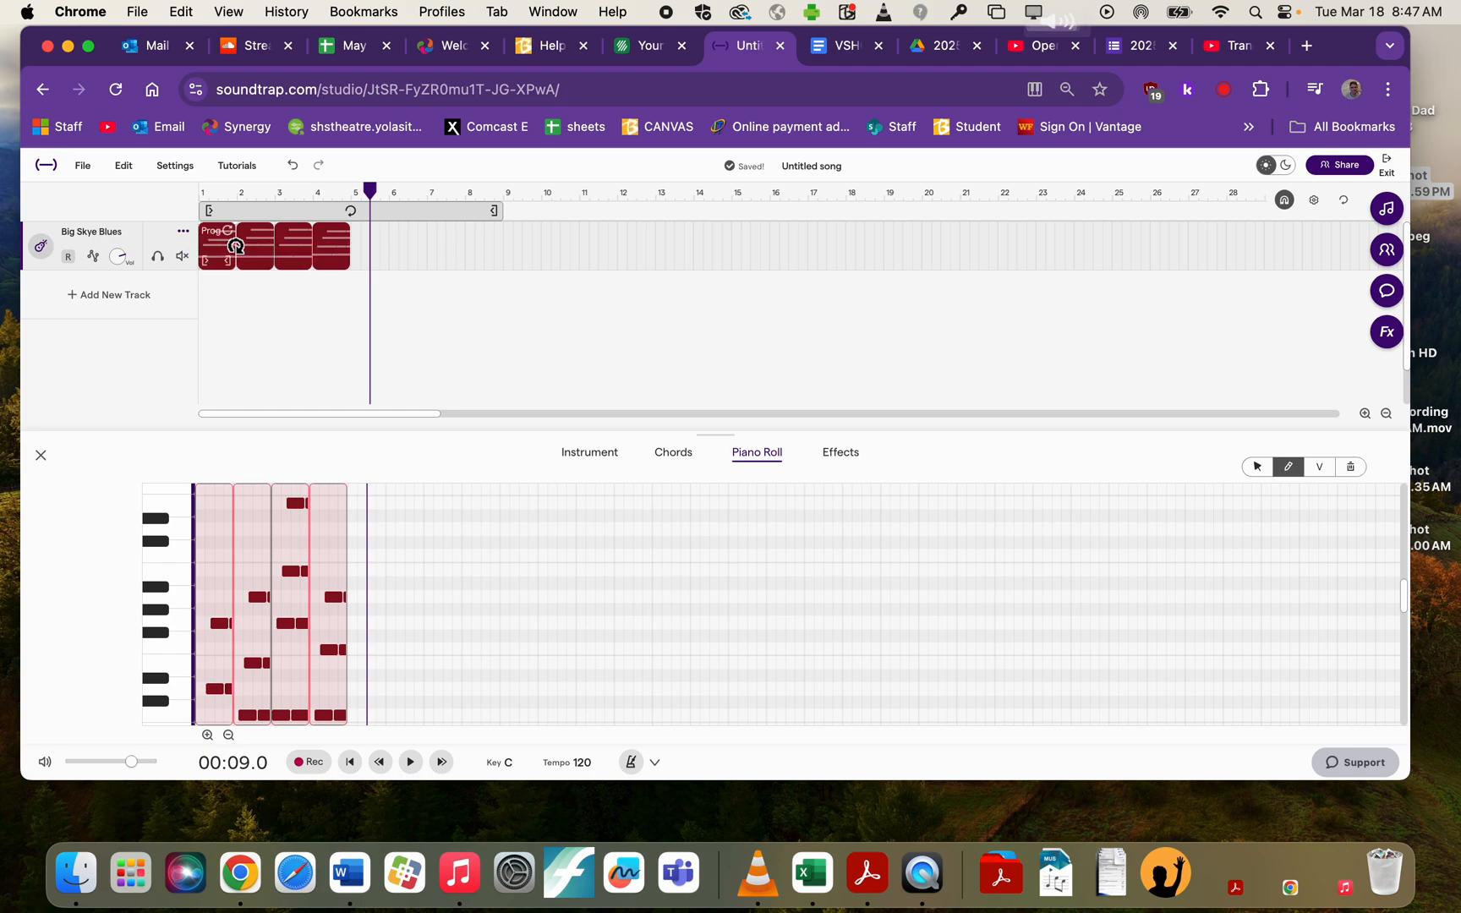
right_click(256, 250)
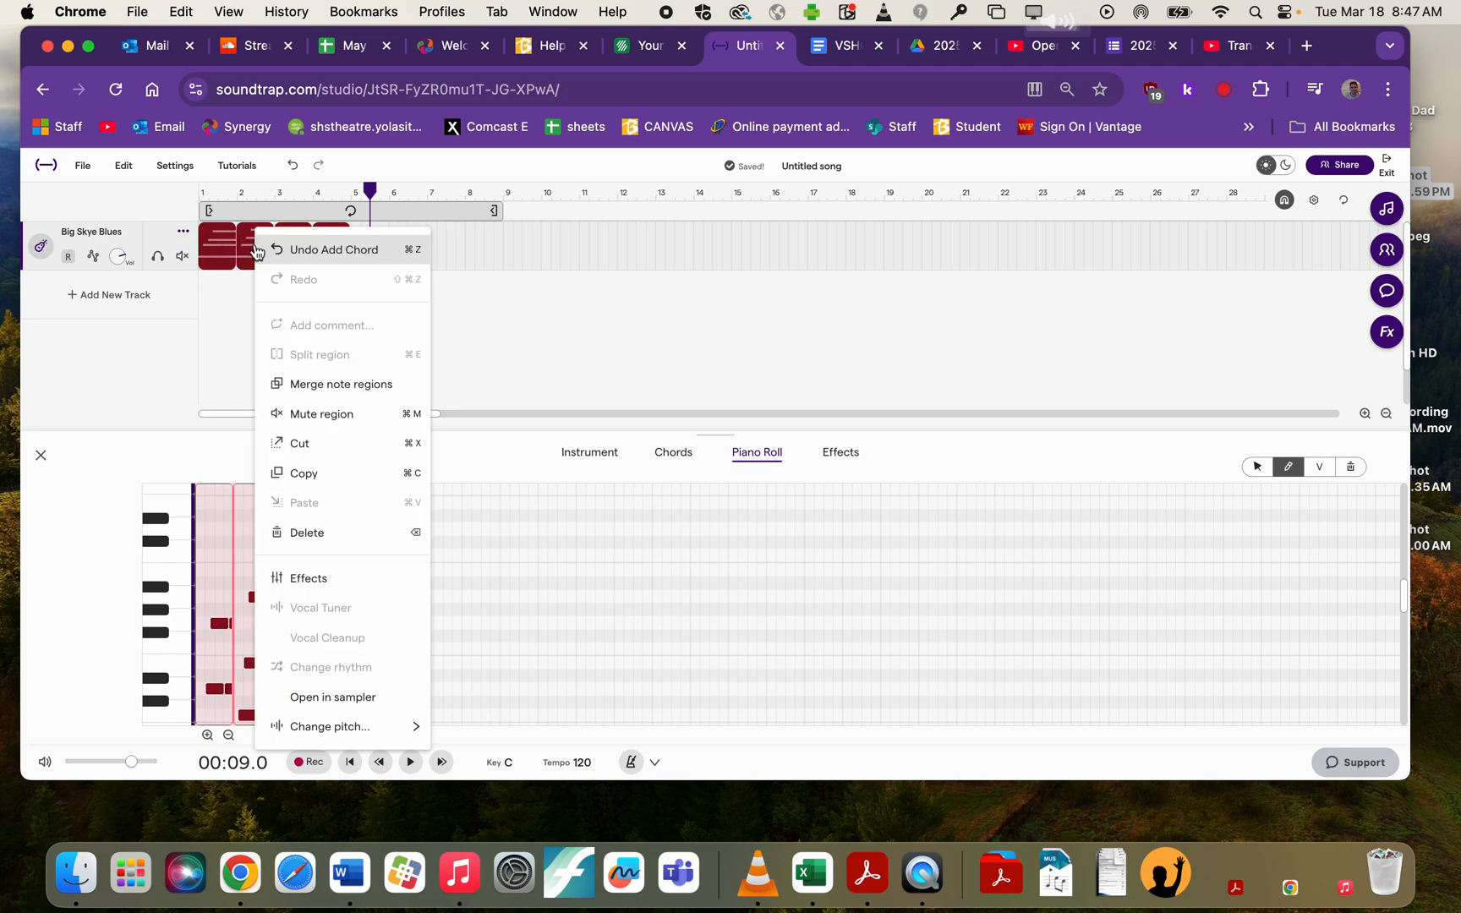
click(325, 388)
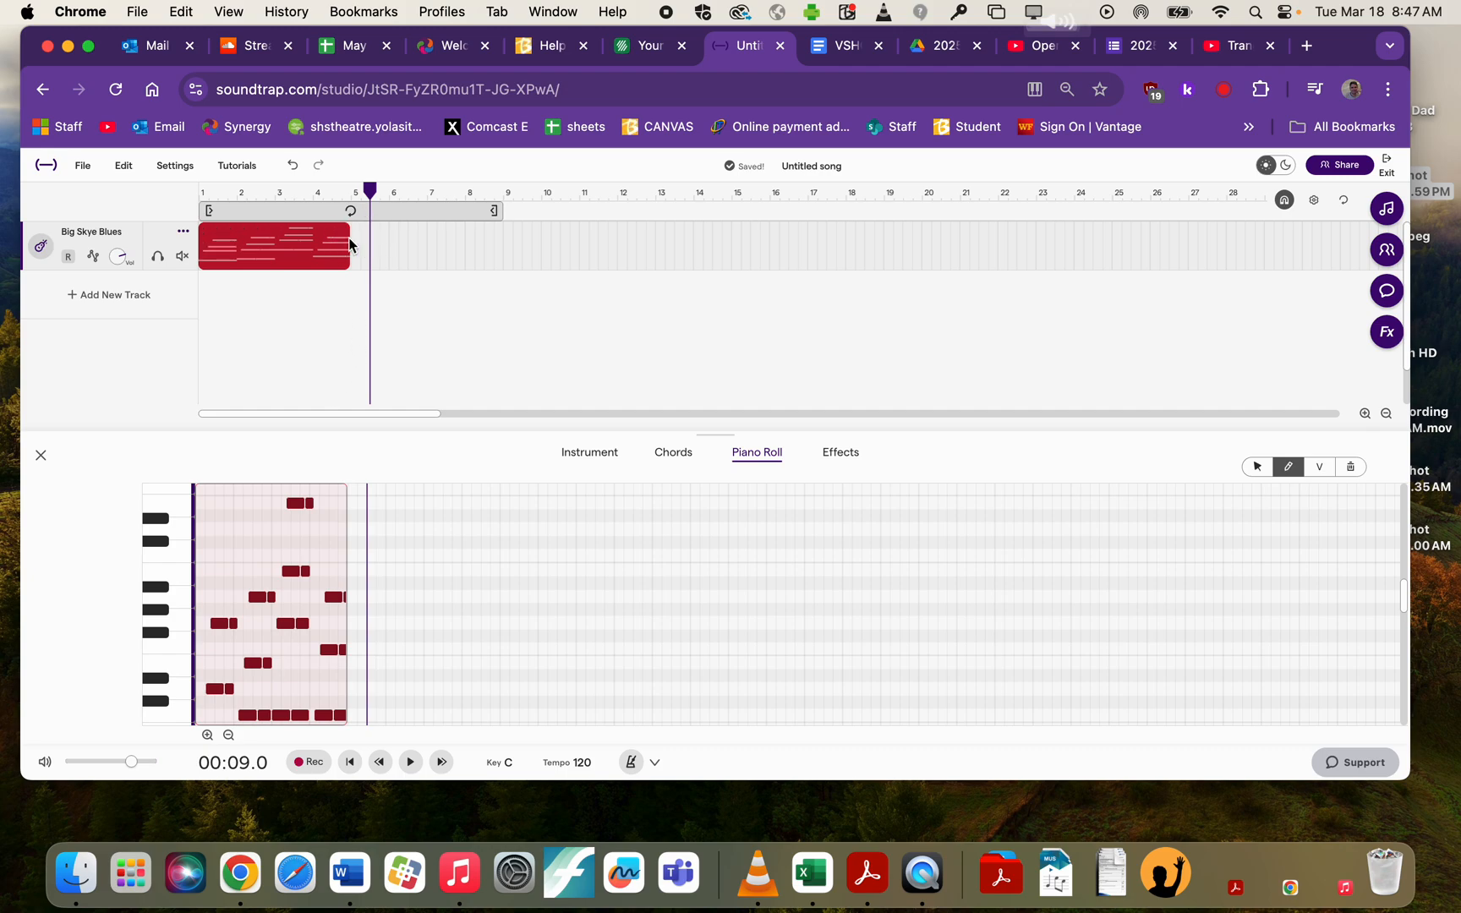
click(201, 192)
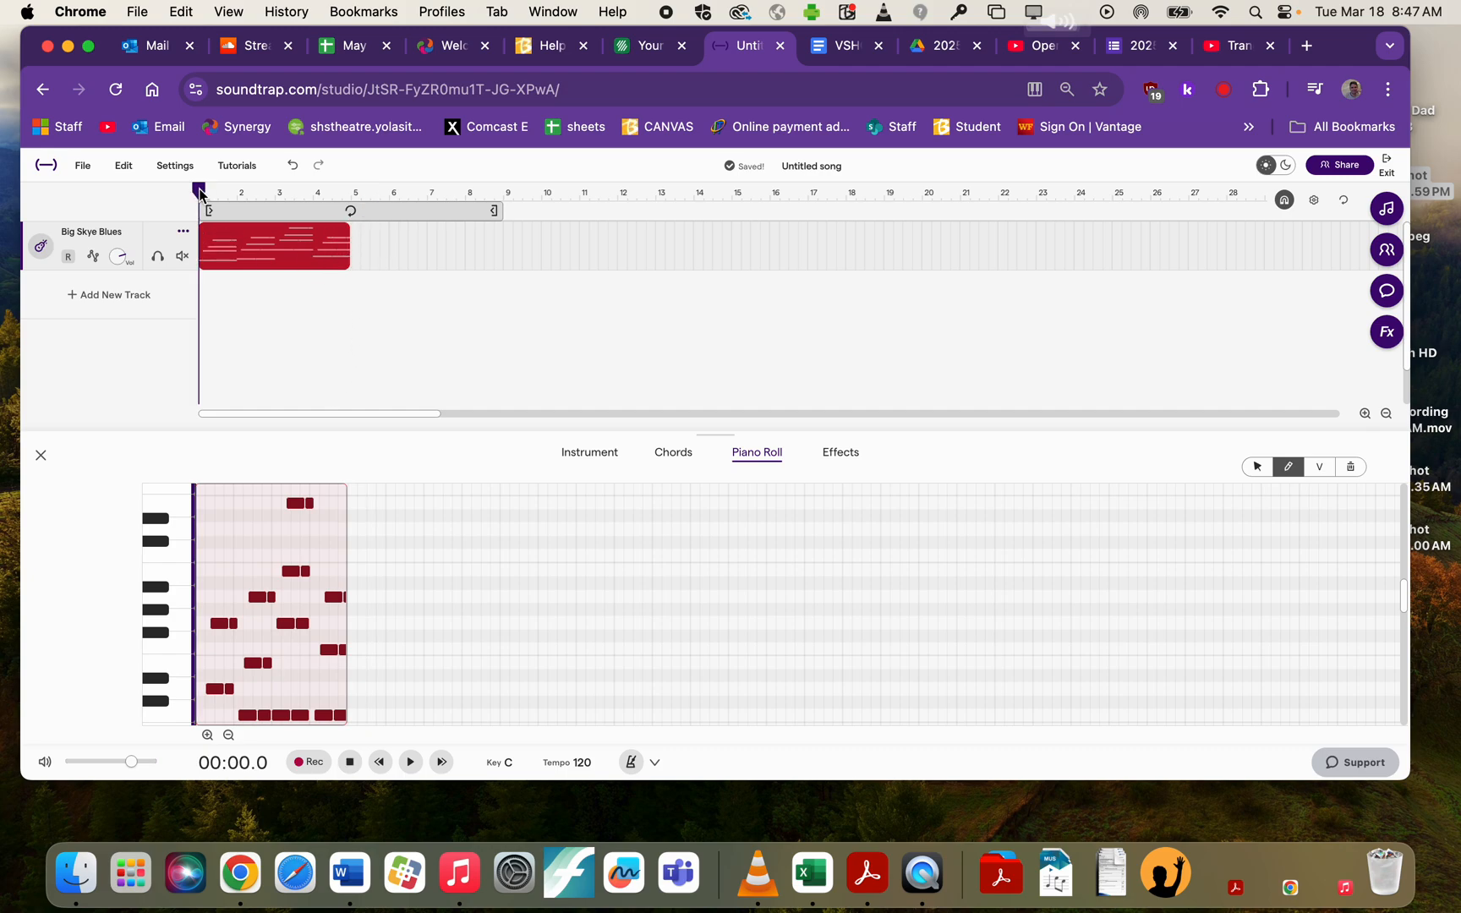
Step: Loop the merged guitar progression region through the end of bar 32
click(670, 455)
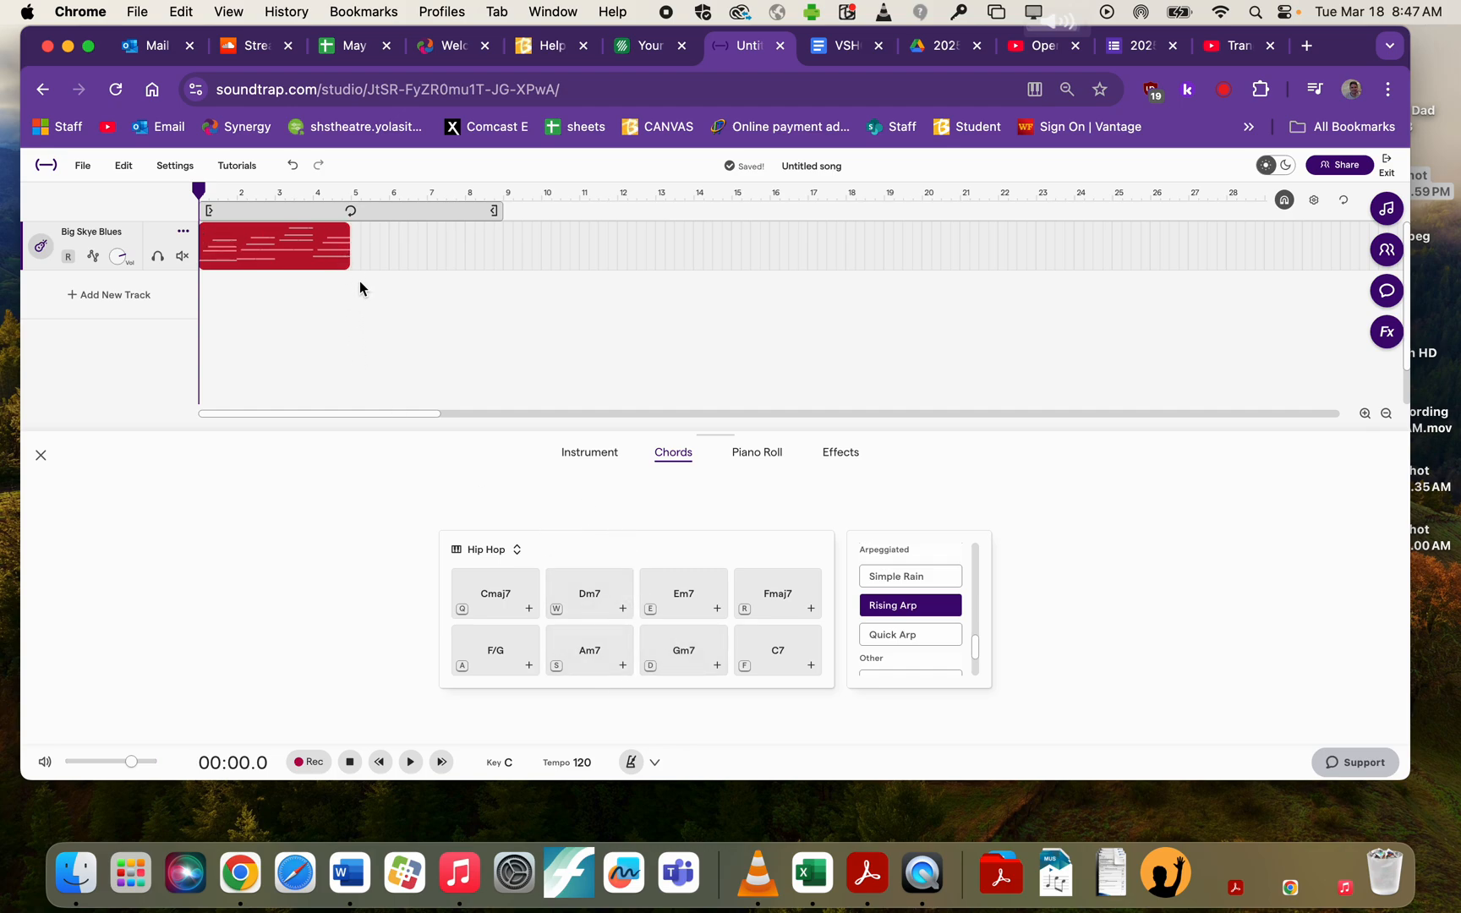
drag(357, 283, 306, 251)
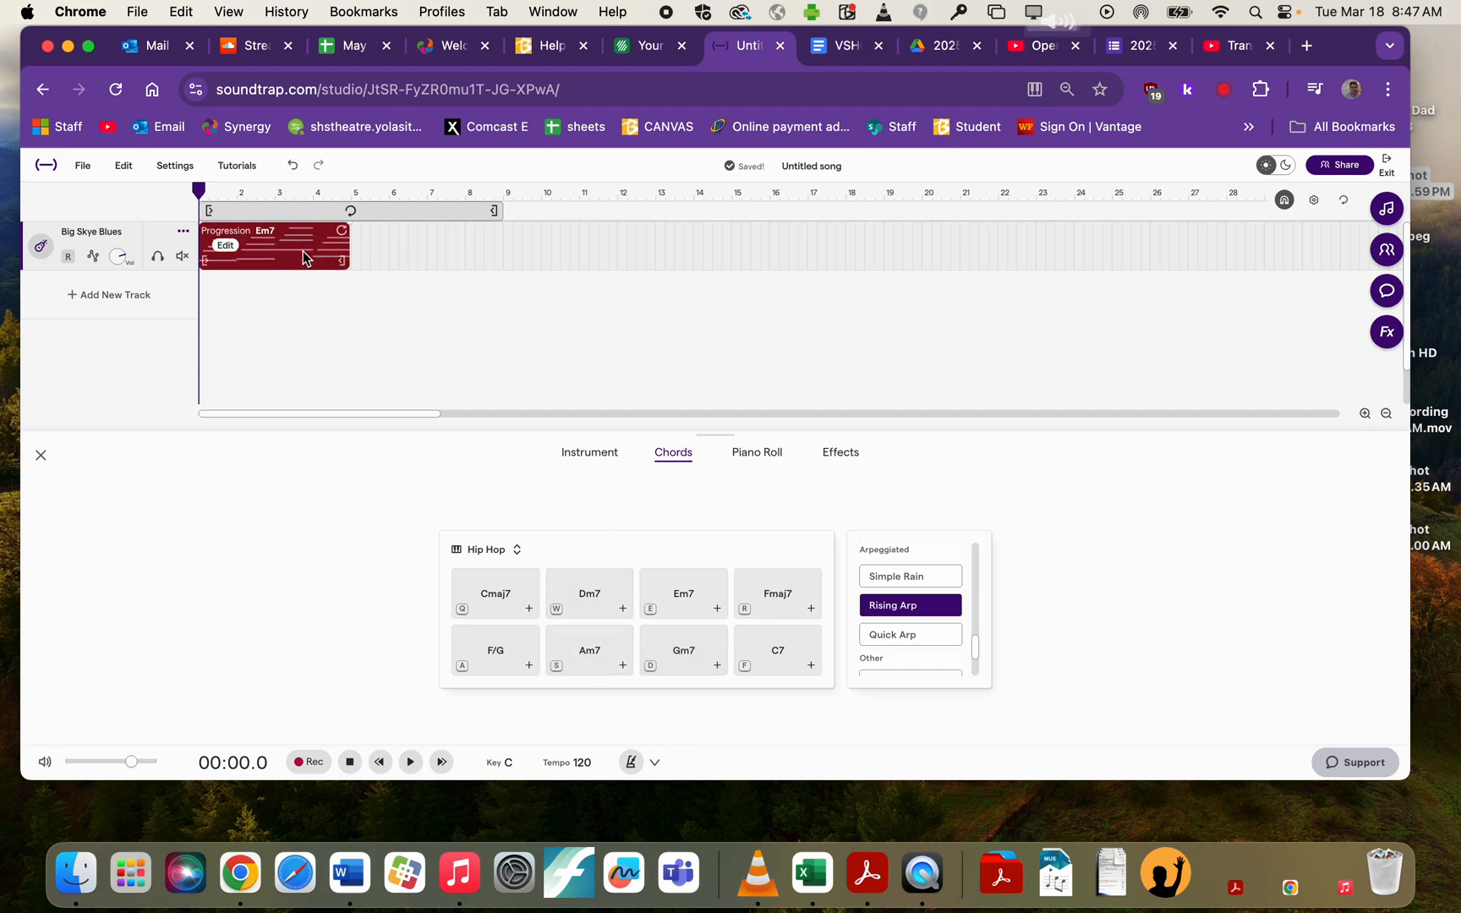
right_click(303, 251)
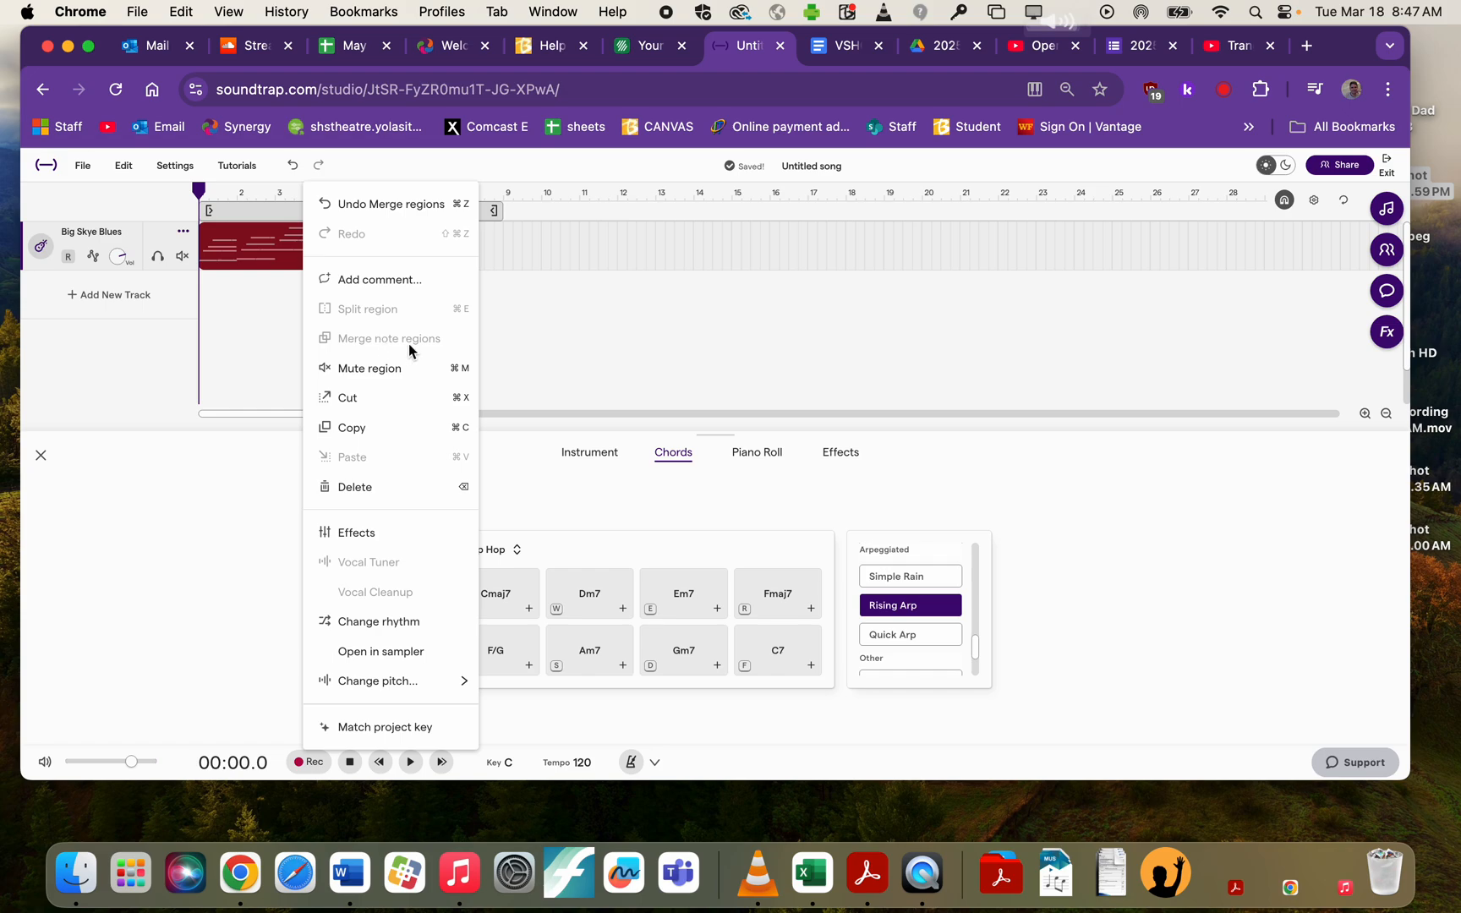
click(251, 326)
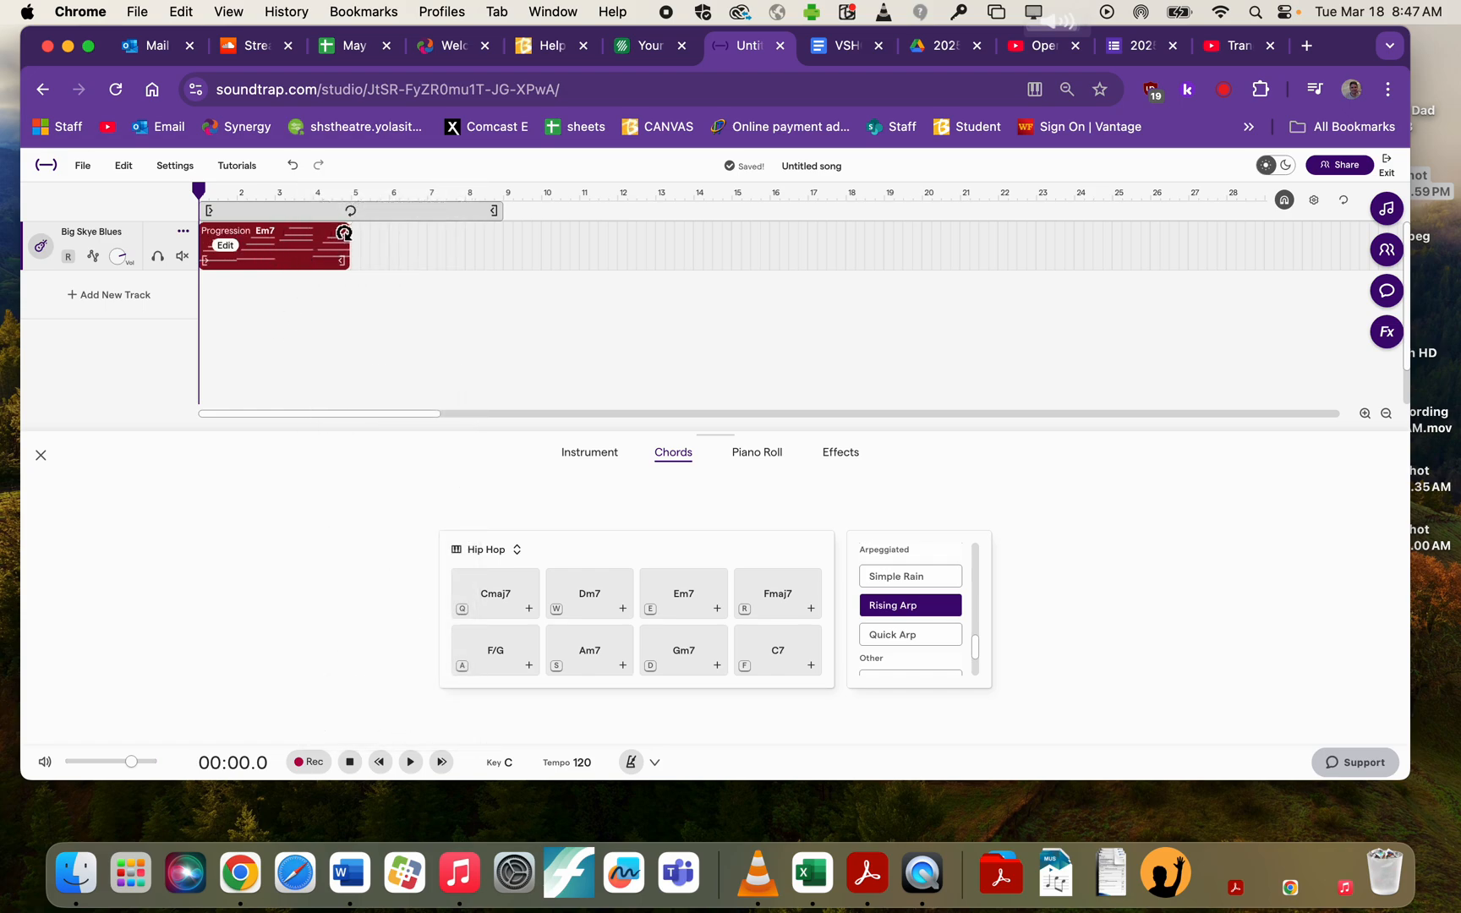
drag(339, 232, 1243, 239)
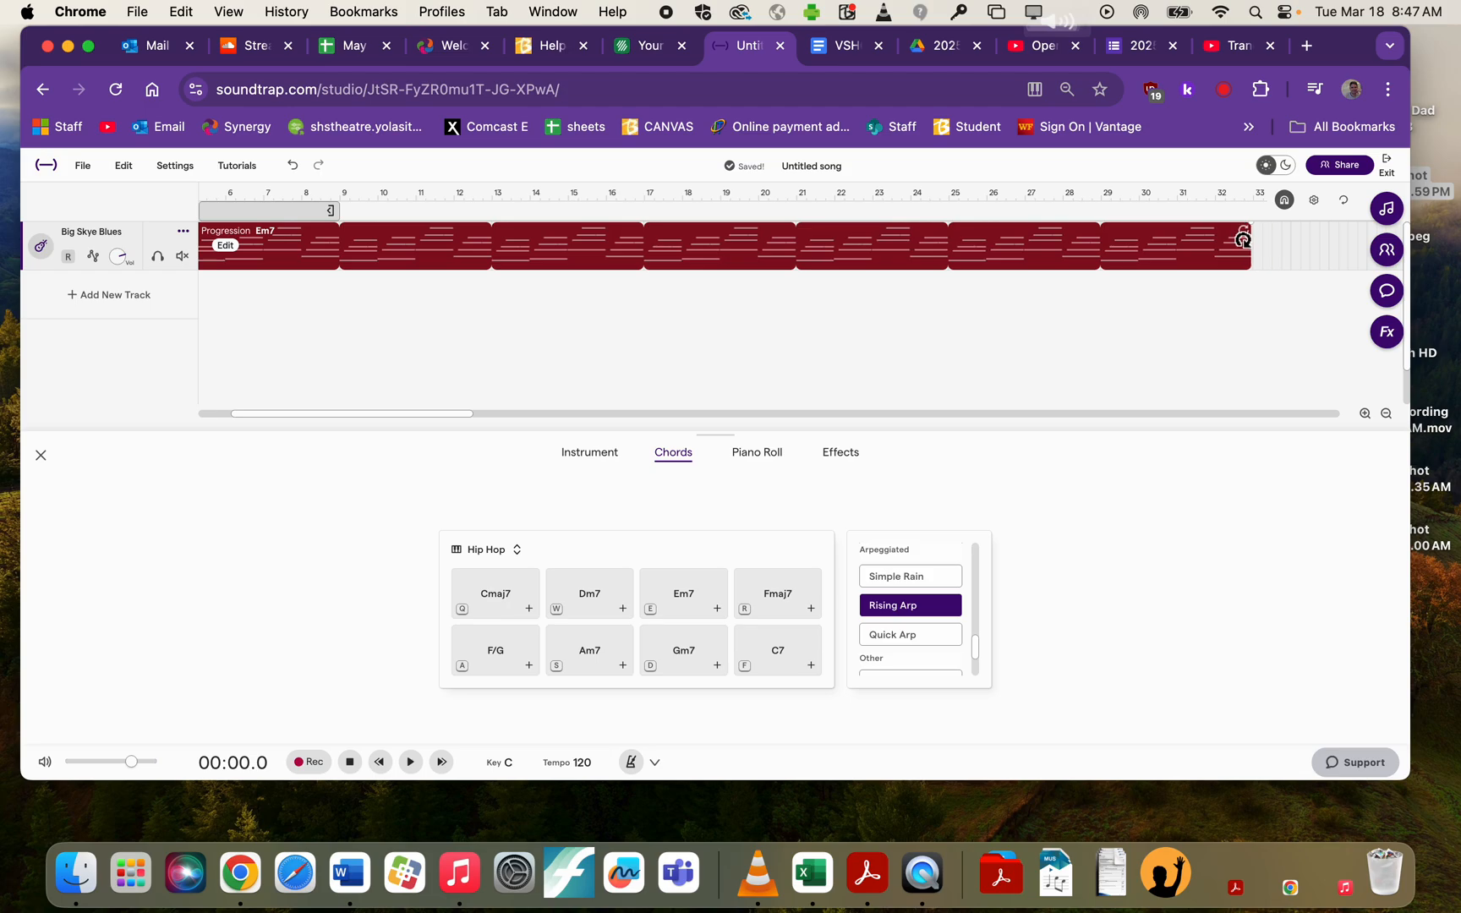
scroll(433, 375, left, 3)
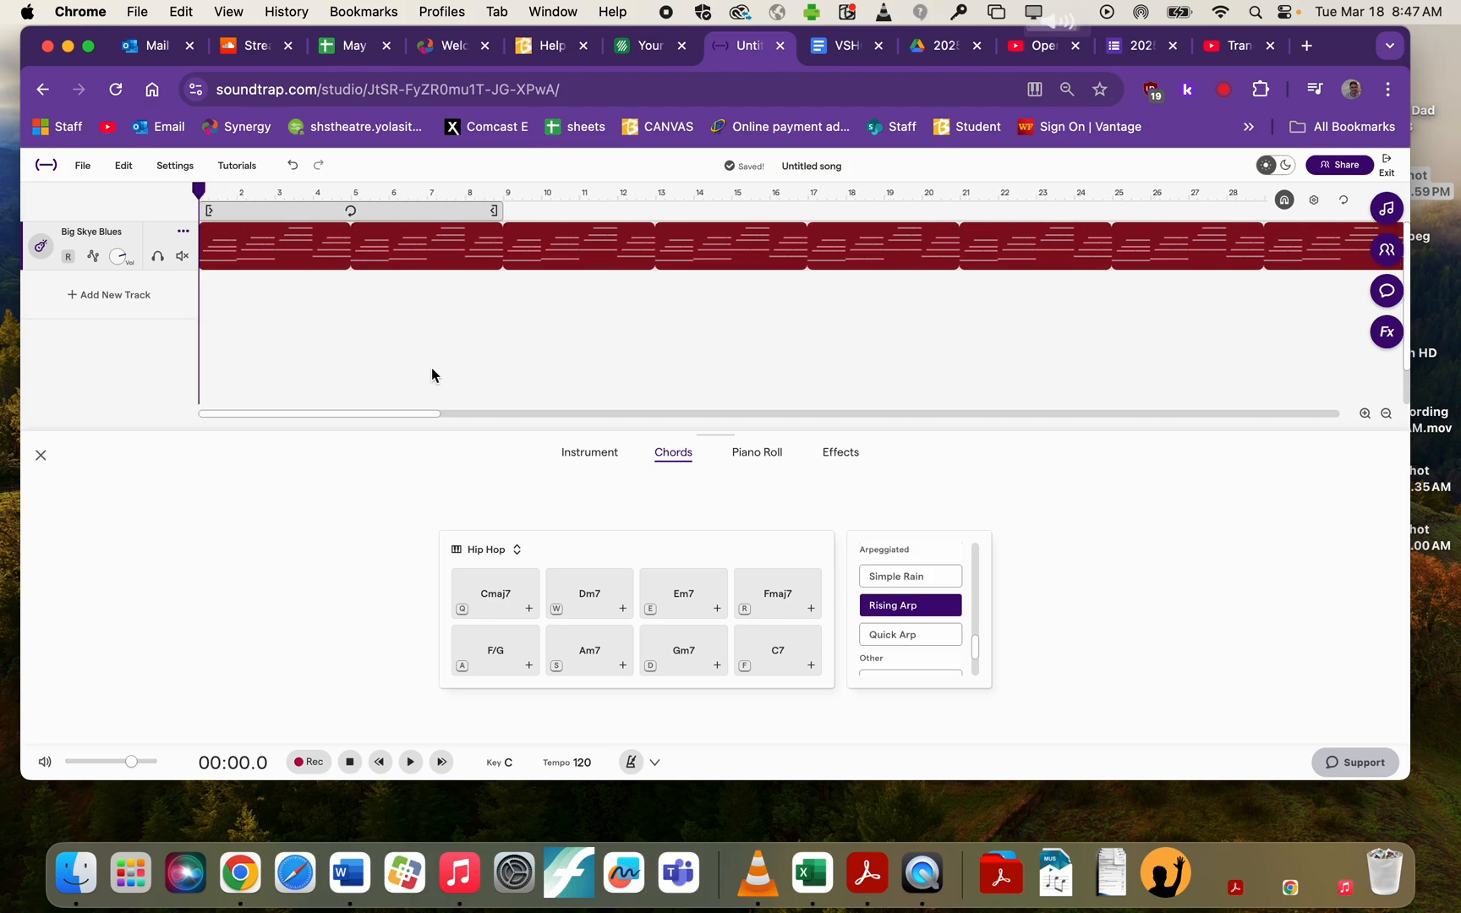
Step: Add the drum loop 23 - London Sometimes (Snap) from the loop library as a new track starting at bar 1
click(119, 295)
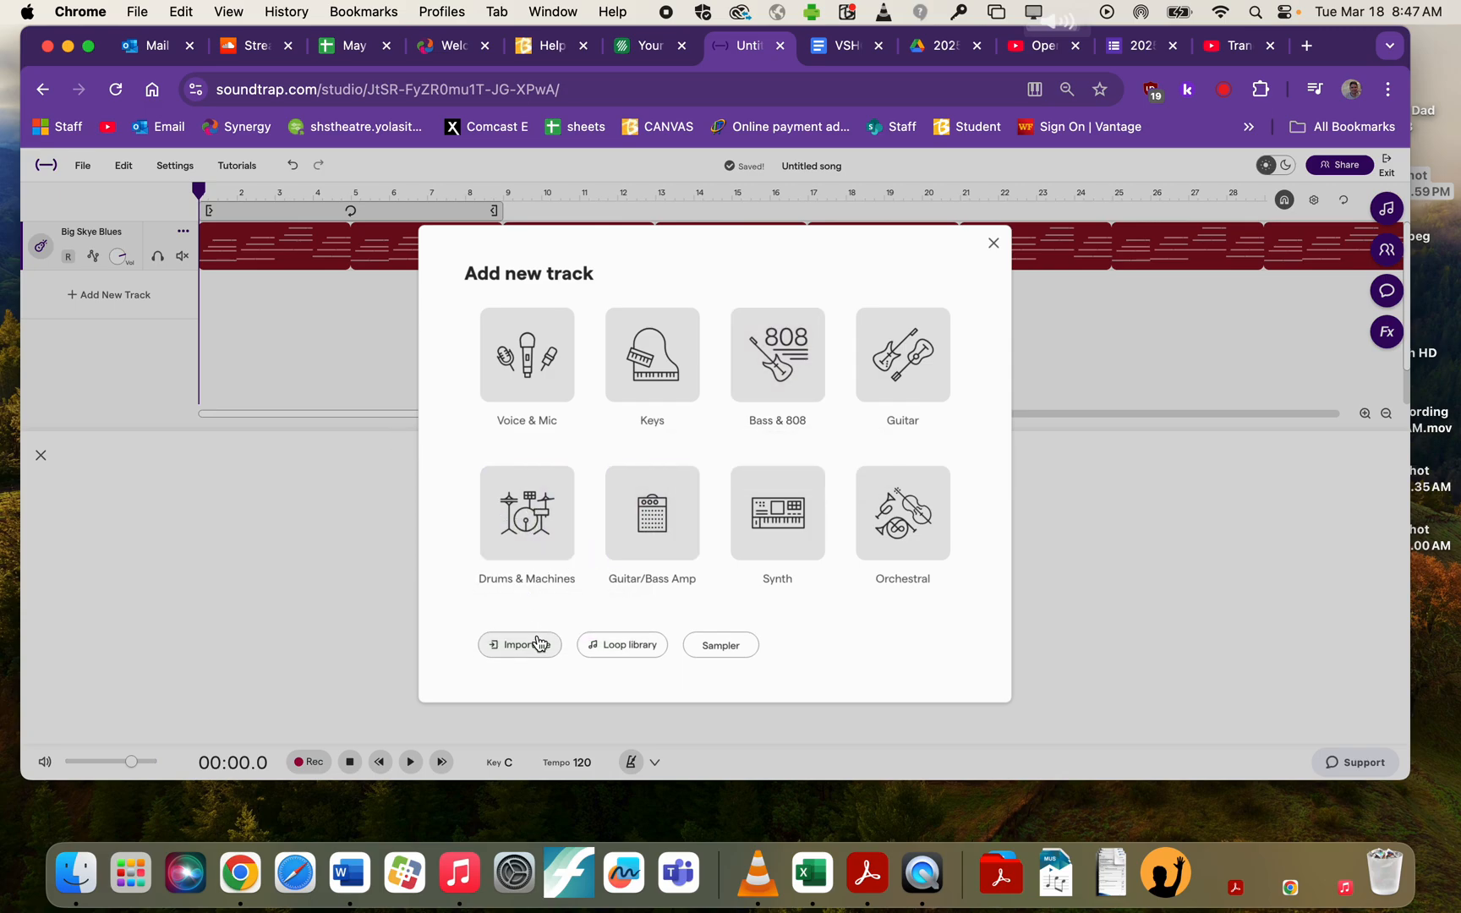
click(621, 645)
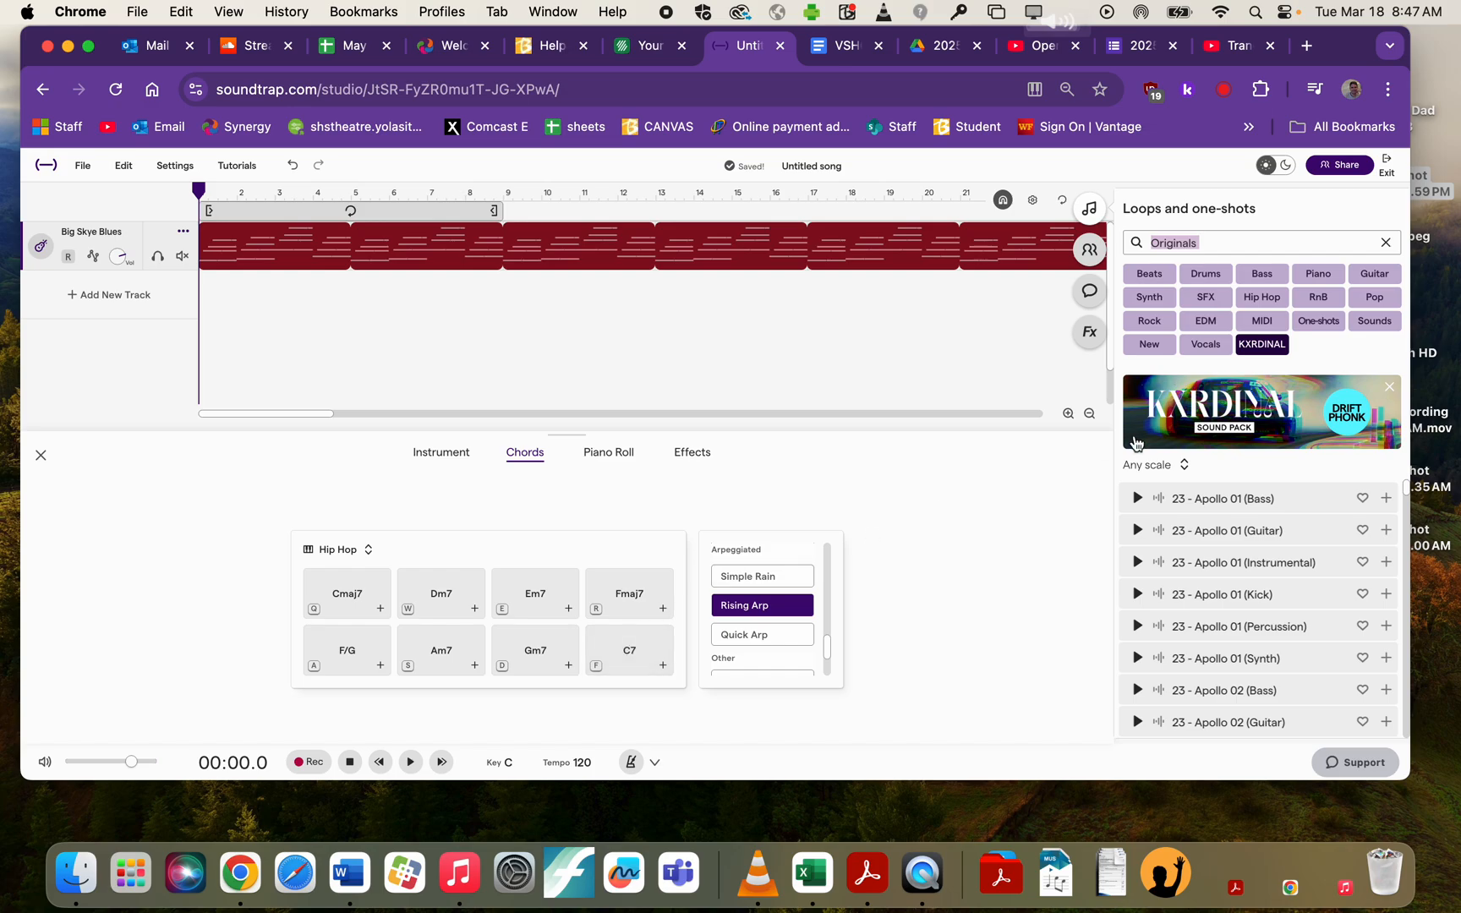
click(1211, 273)
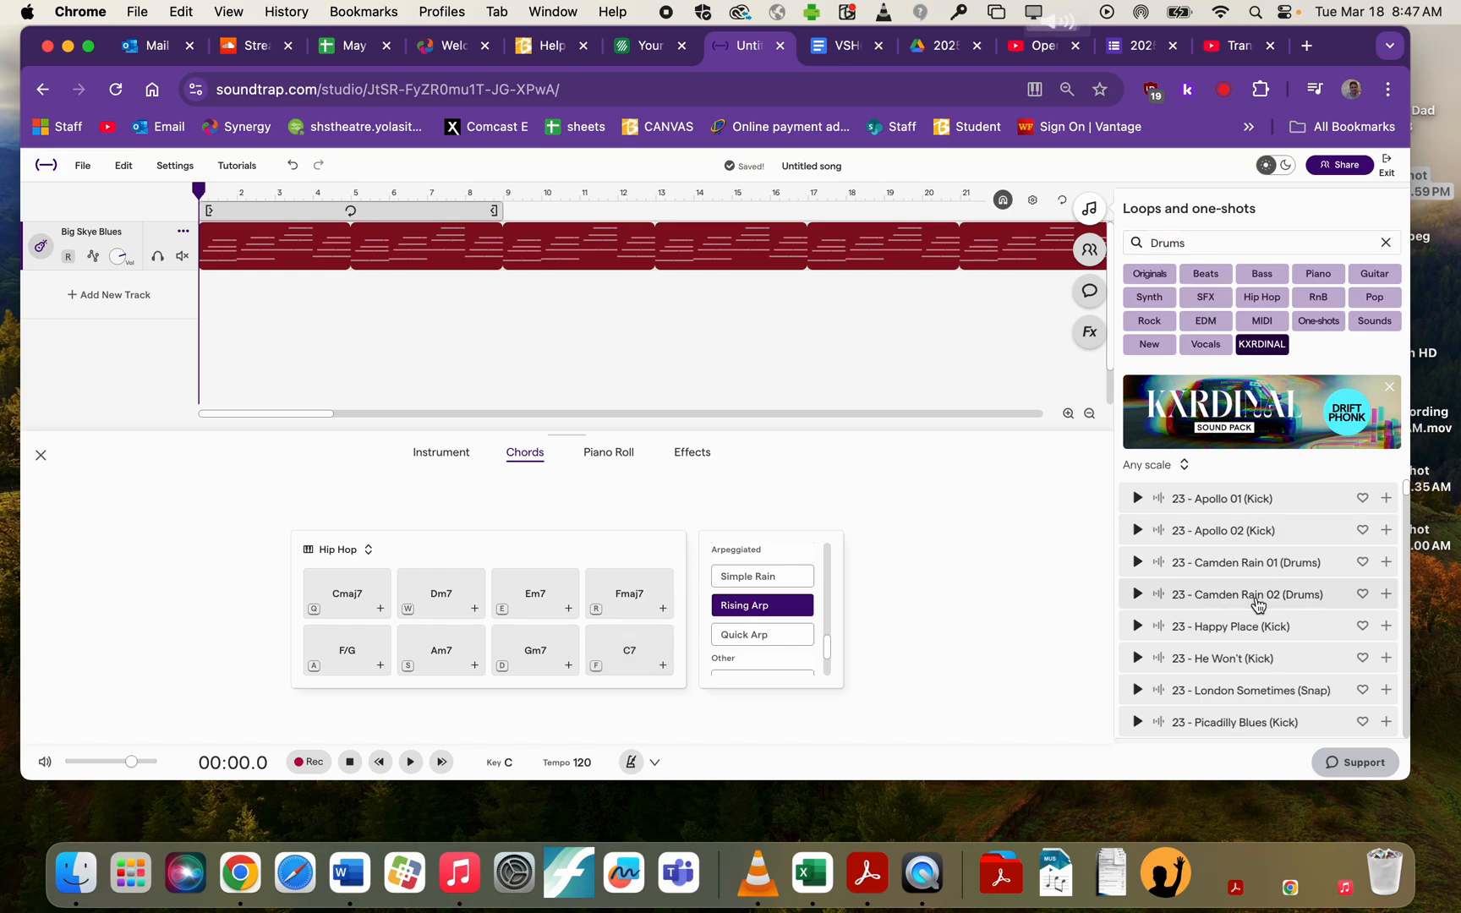
scroll(1252, 594, down, 3)
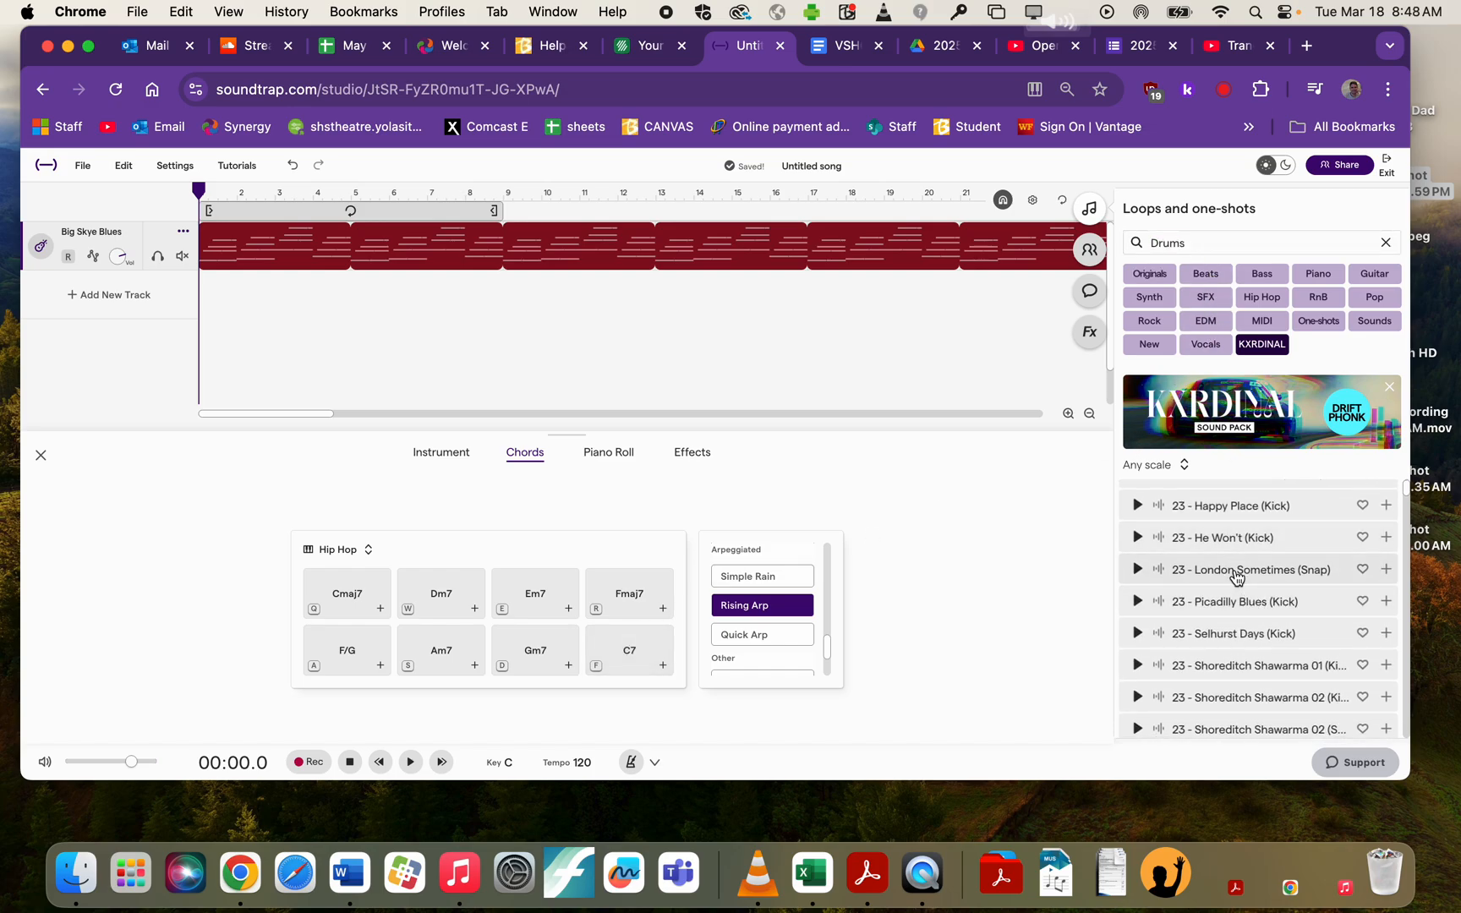
drag(1245, 574, 213, 326)
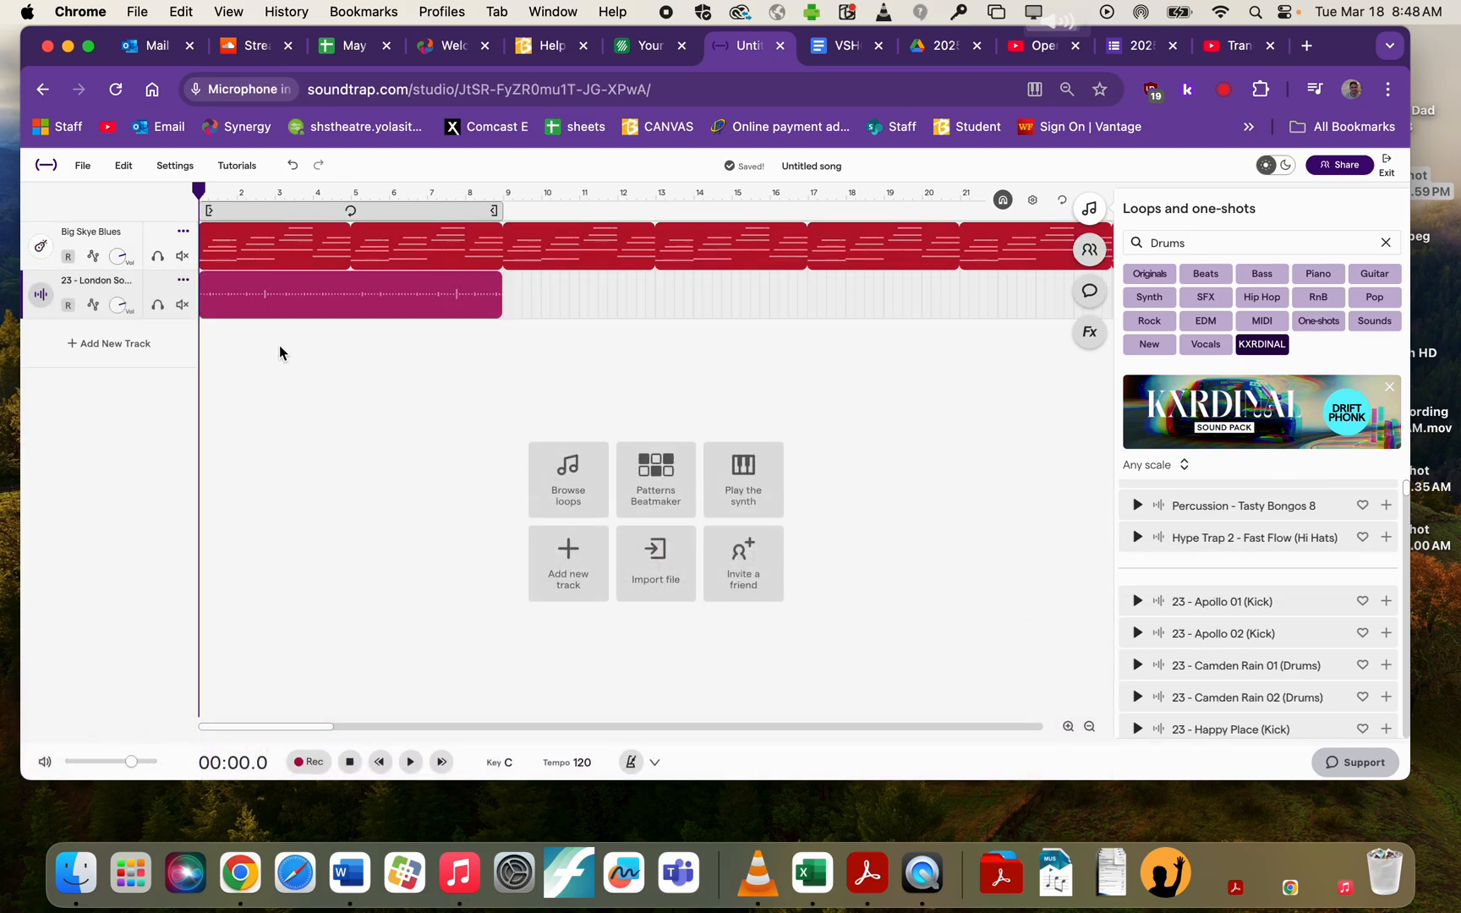
Step: Play the guitar and drum loop together from the start, close the loop library and return the playhead to the beginning
click(408, 764)
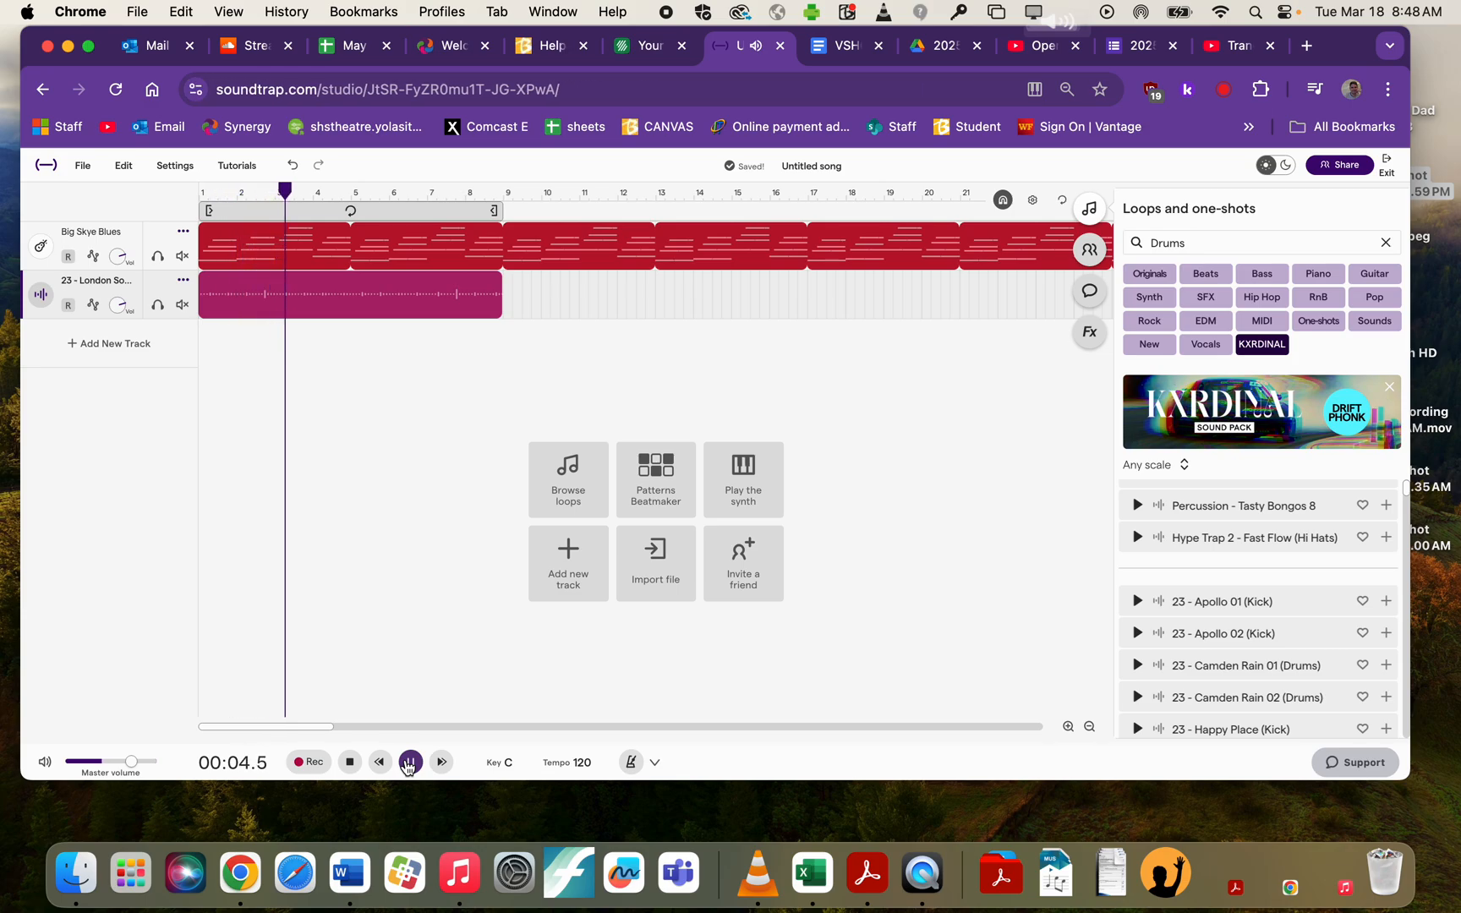
click(350, 761)
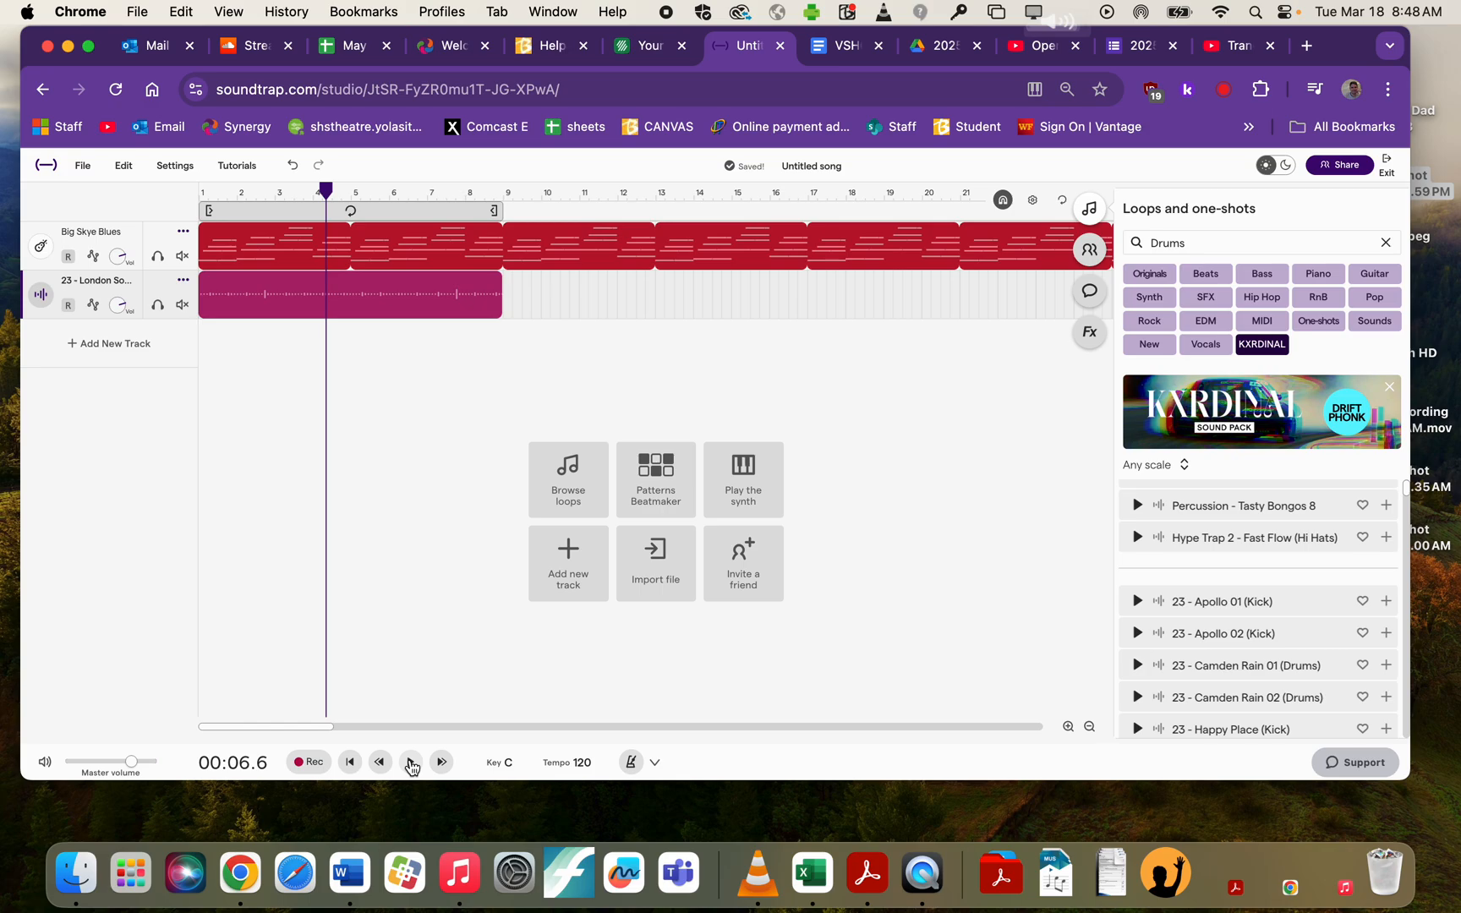
click(349, 765)
click(411, 765)
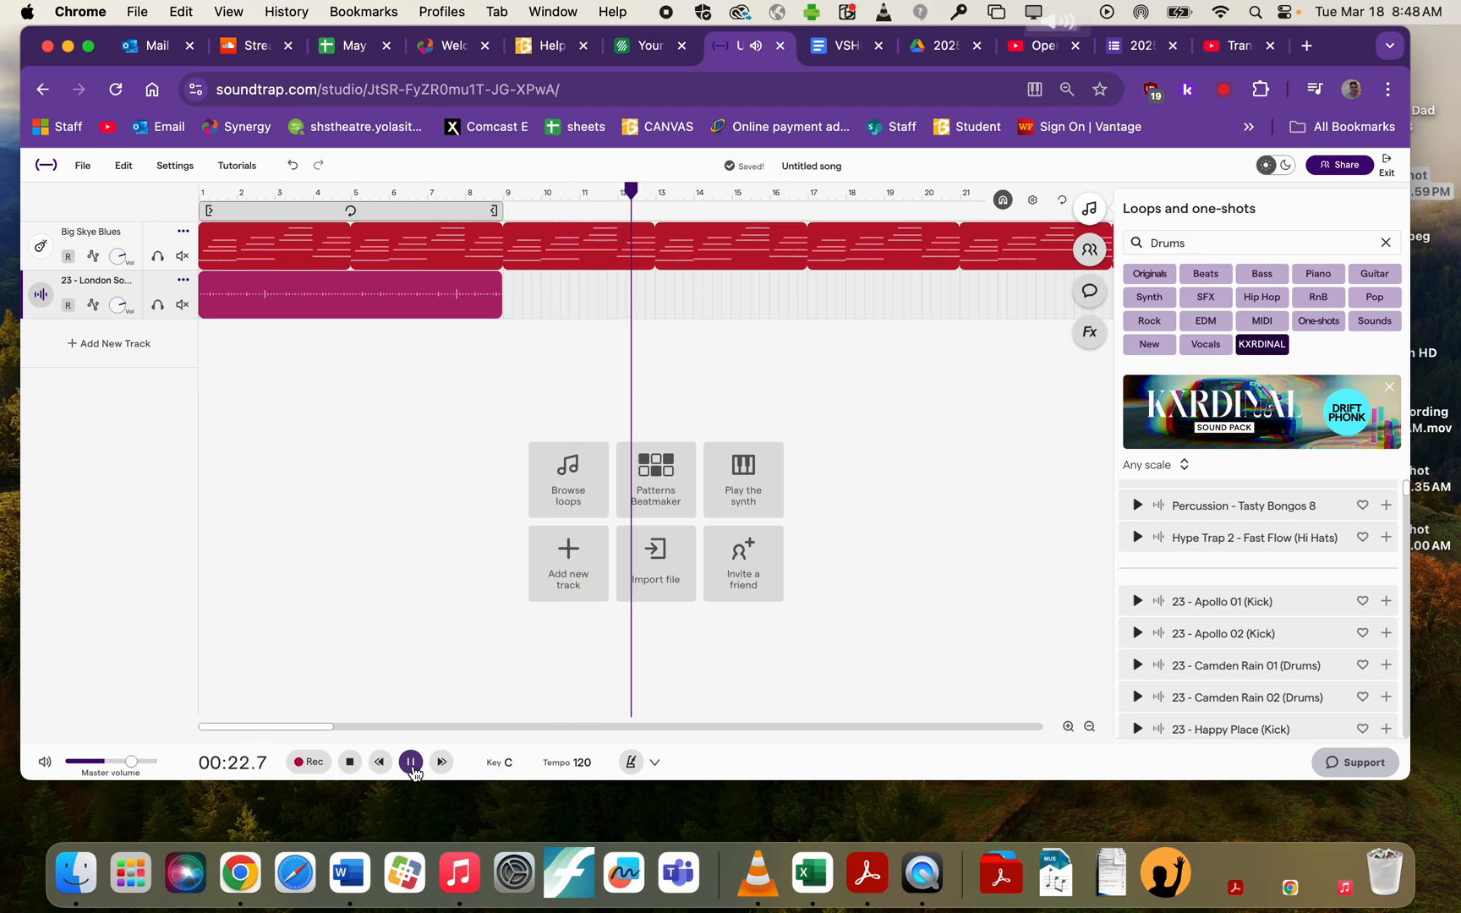
click(351, 764)
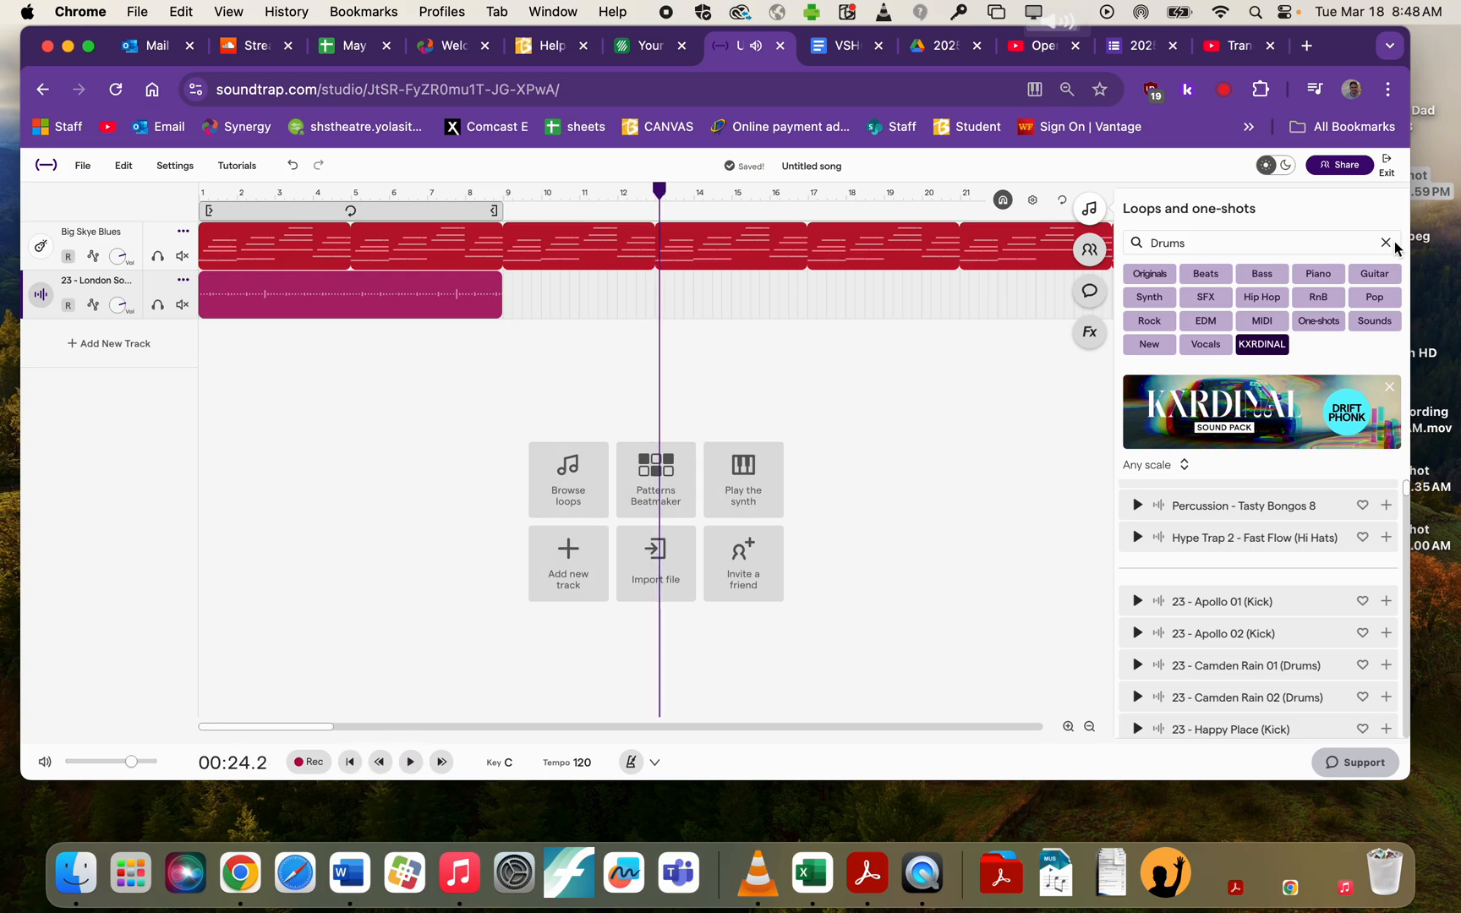
click(1094, 209)
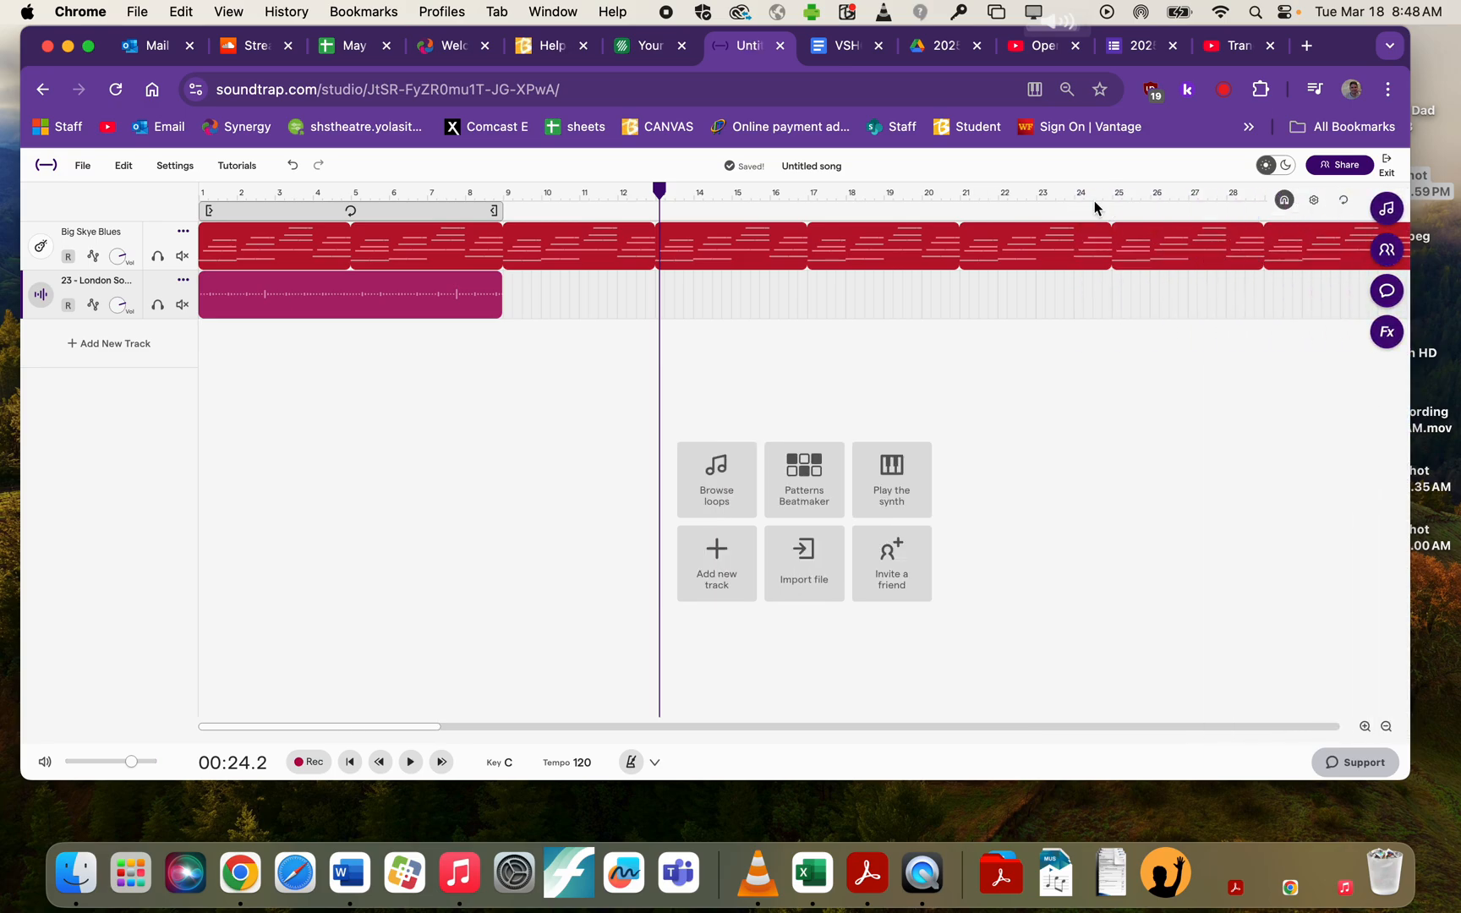
click(350, 763)
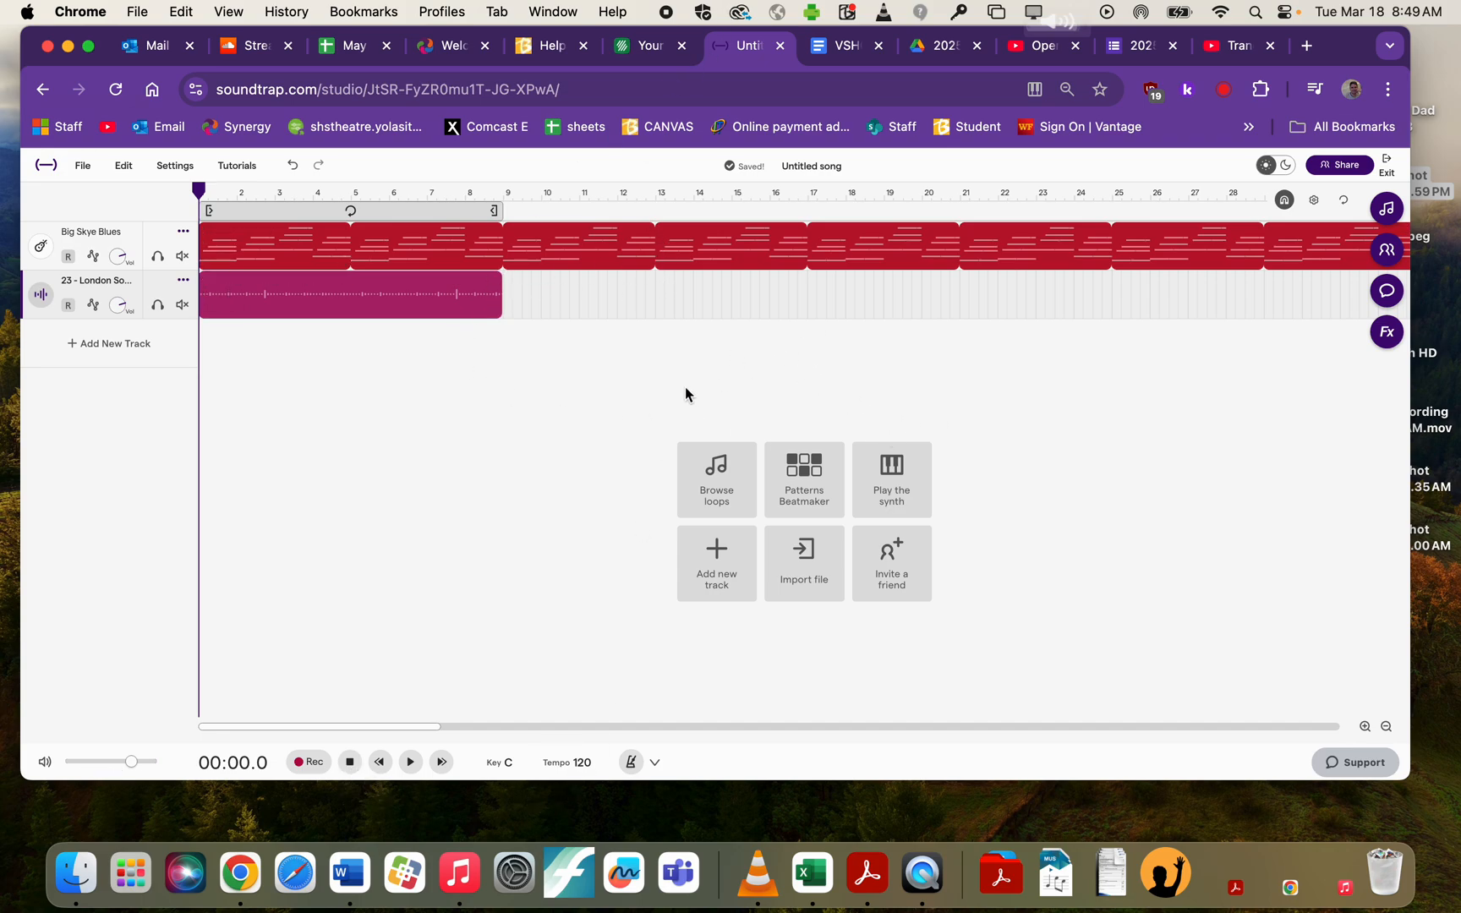
Step: Check where the looped guitar region ends on the timeline and return the playhead to the start of the song
scroll(985, 378, right, 10)
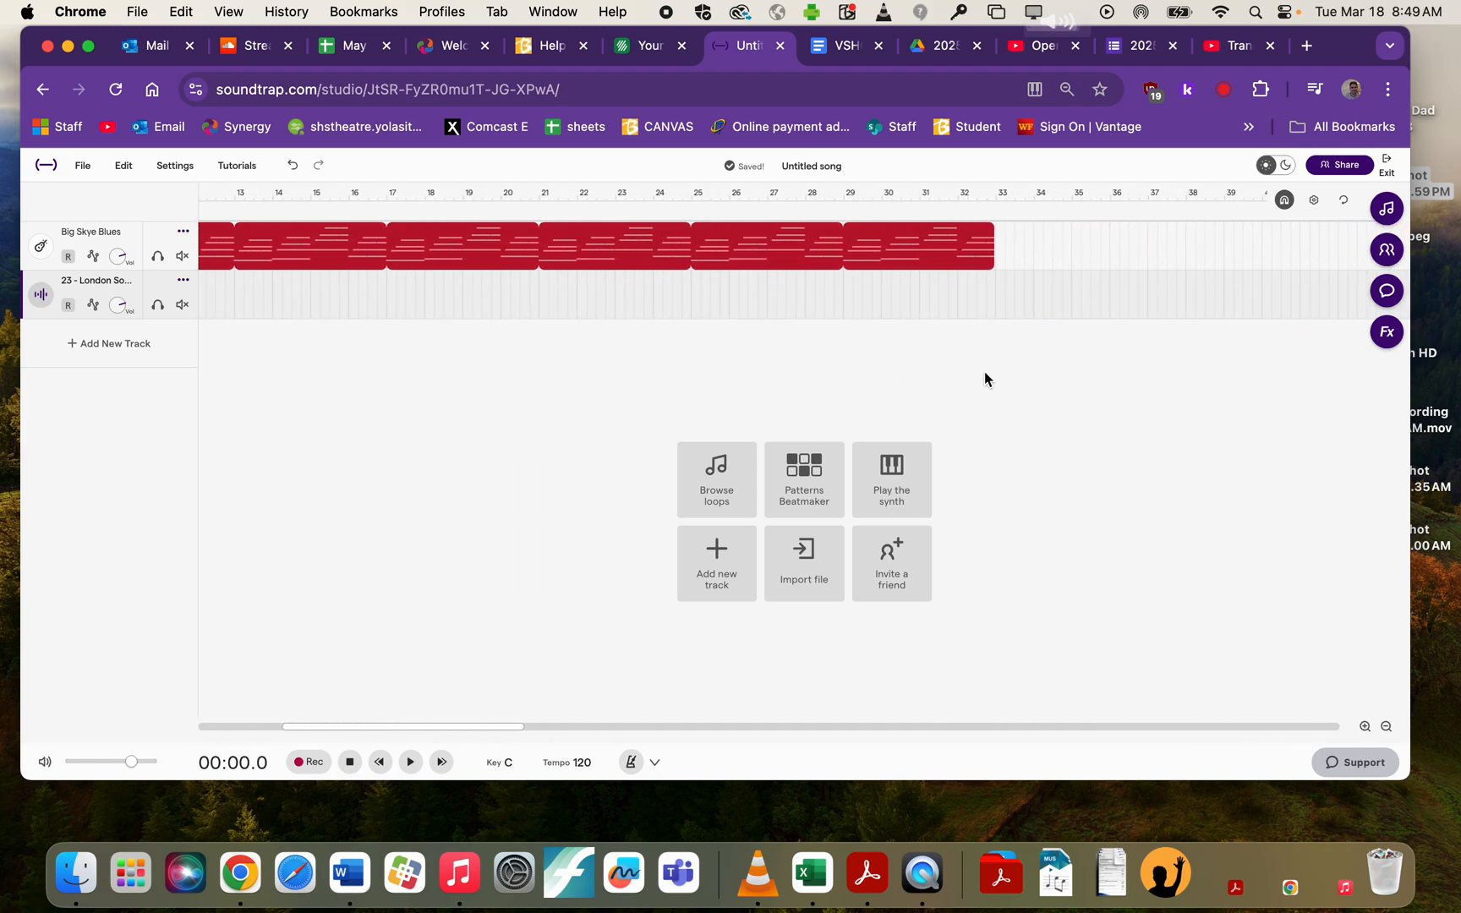
click(984, 193)
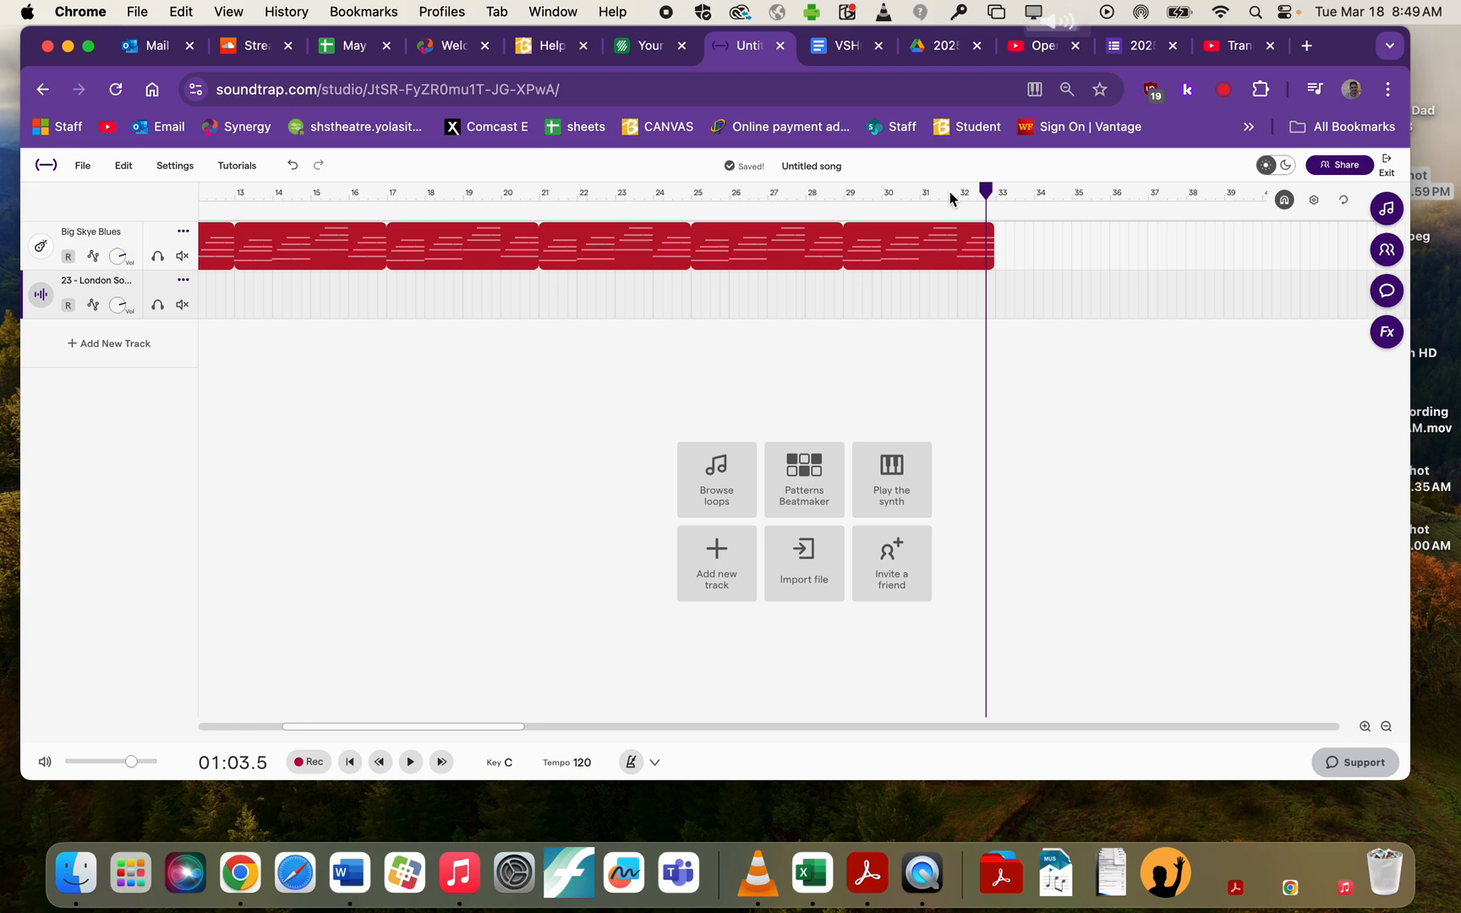
click(949, 192)
scroll(398, 463, left, 10)
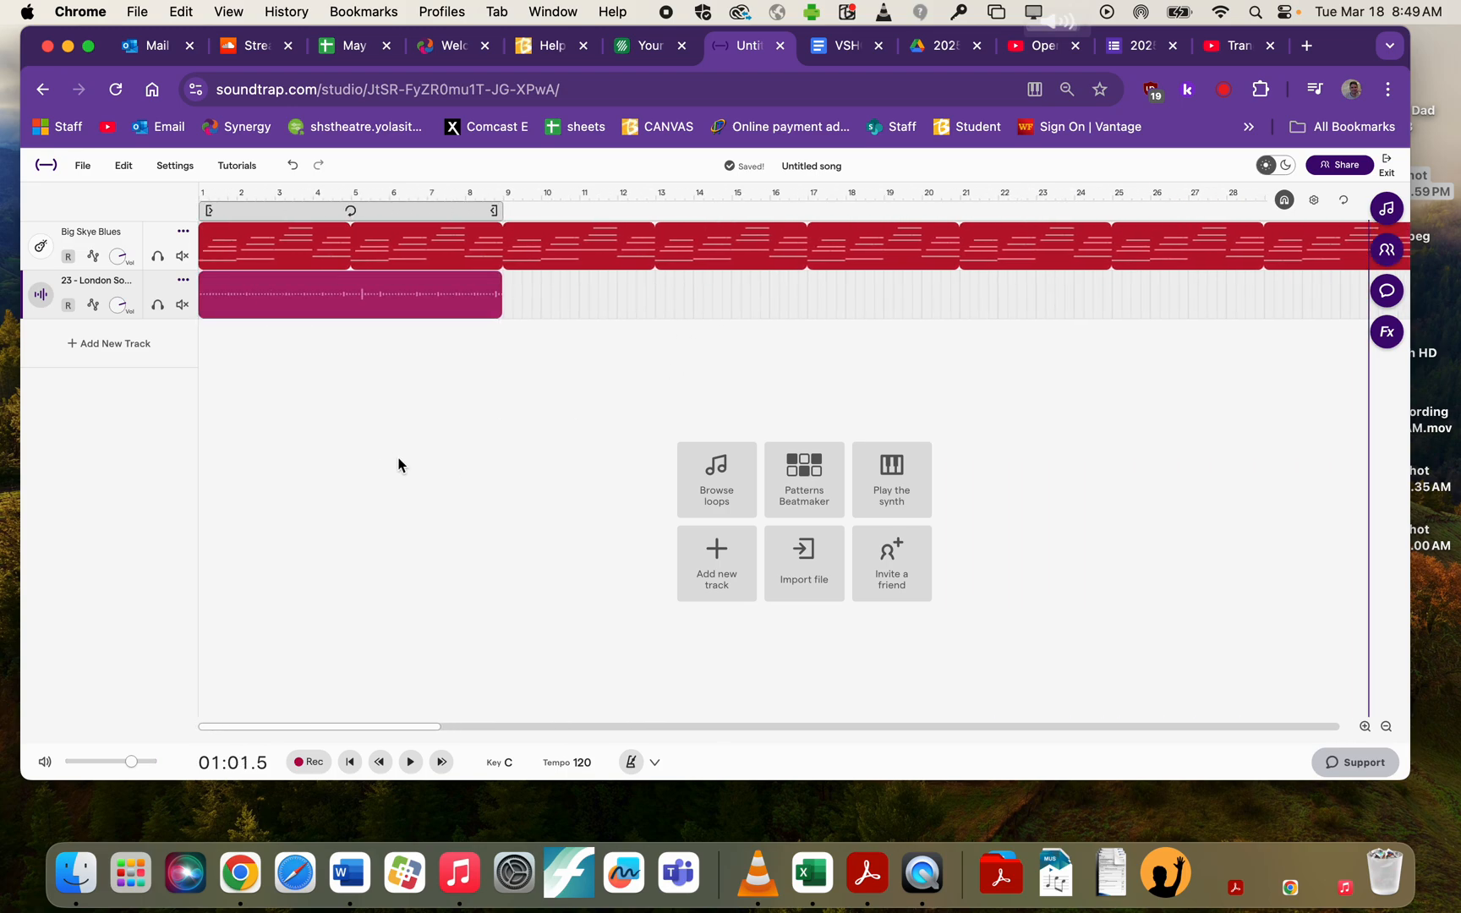
click(349, 768)
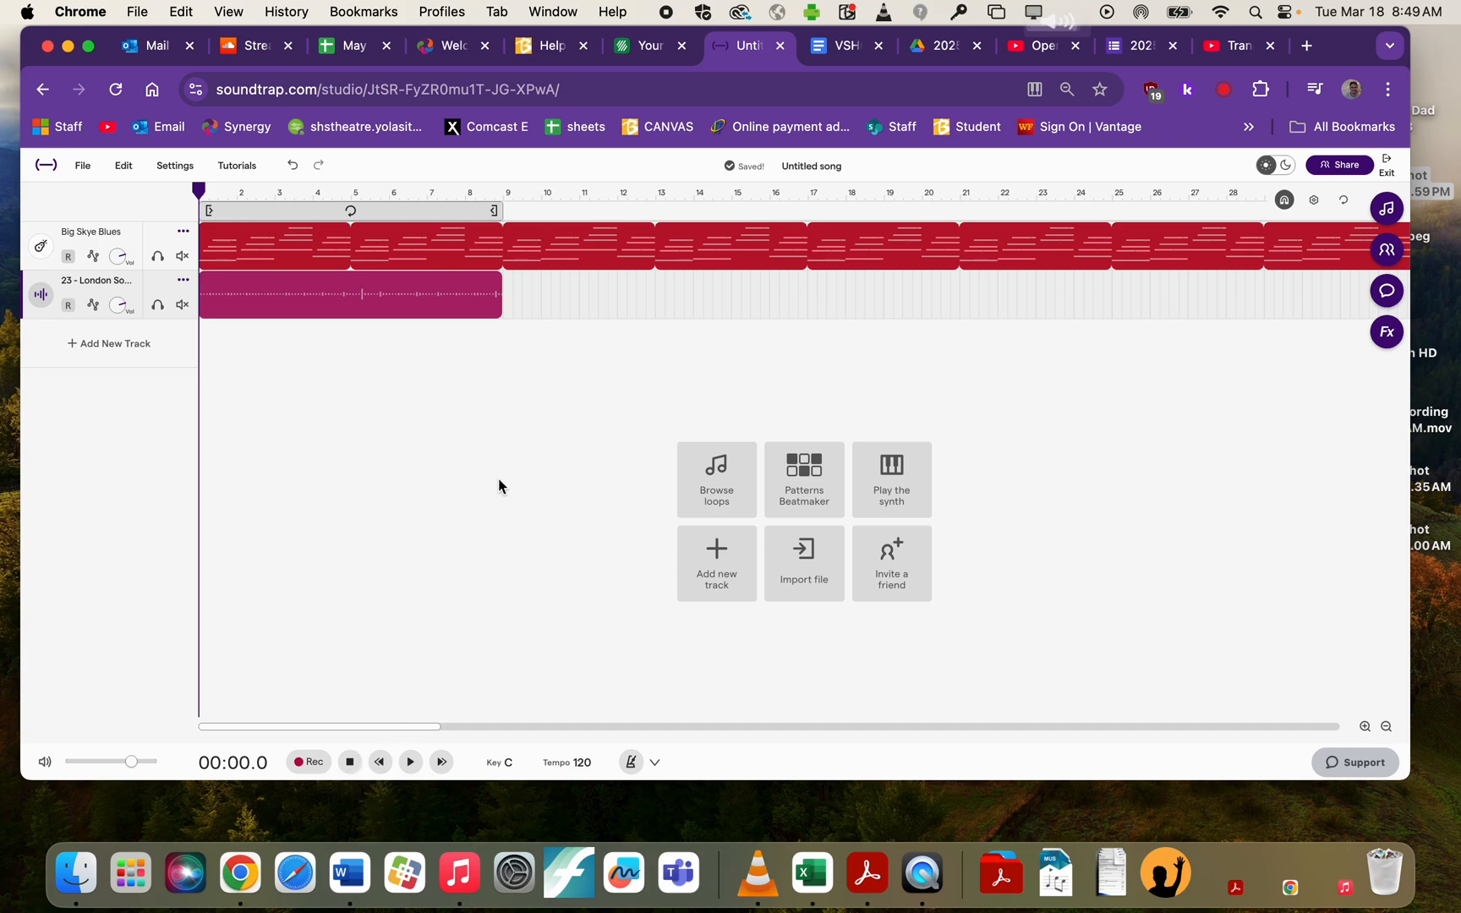
Step: Change the project key to C minor with the audio adjusted to match, and play back the result
click(508, 761)
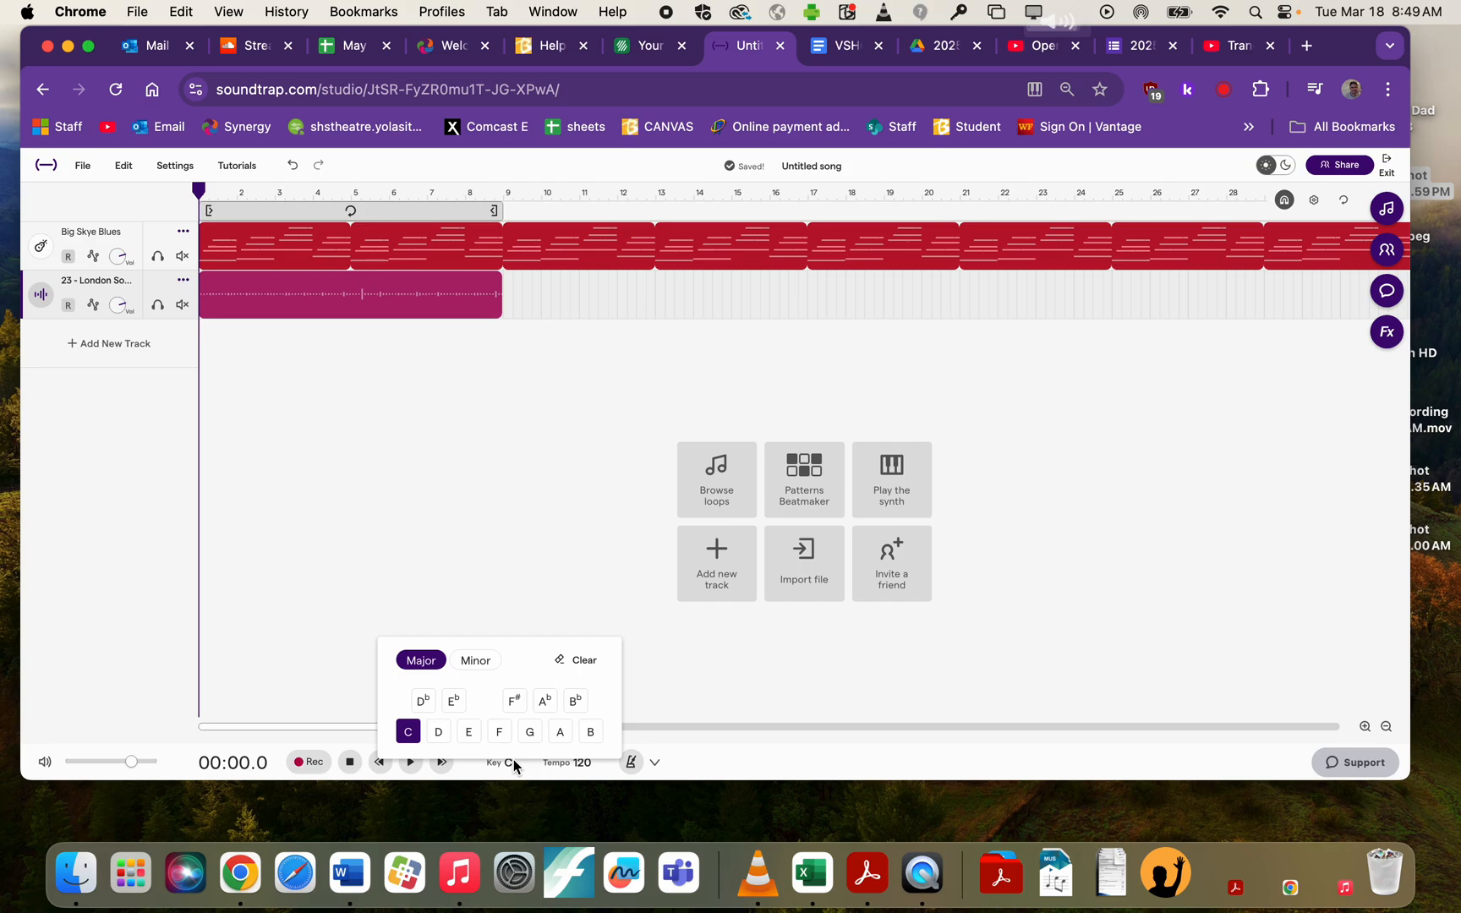
click(477, 660)
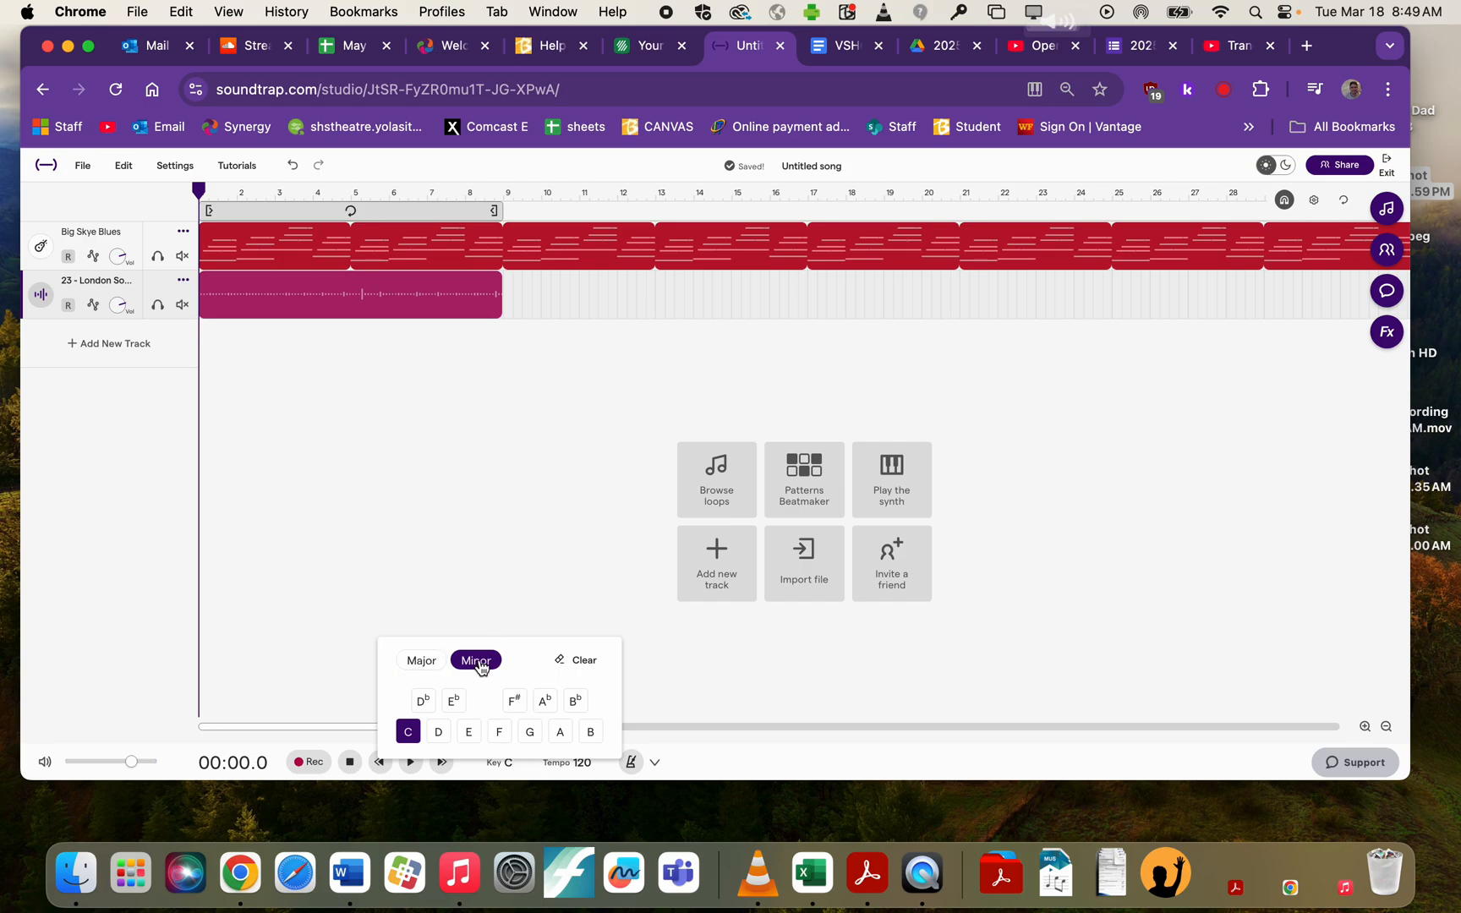
click(464, 547)
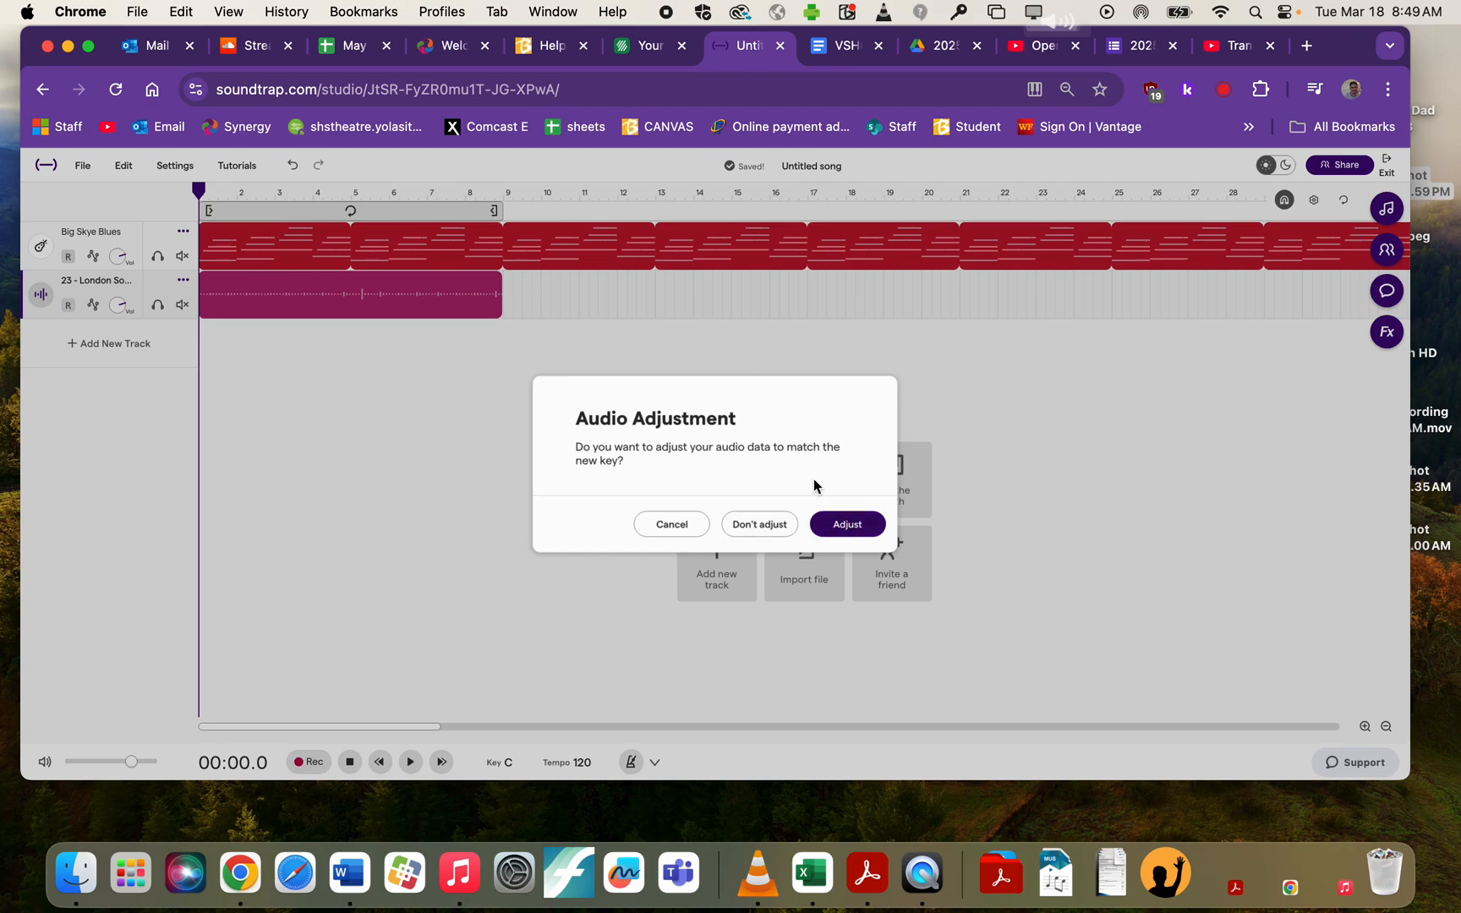
click(848, 525)
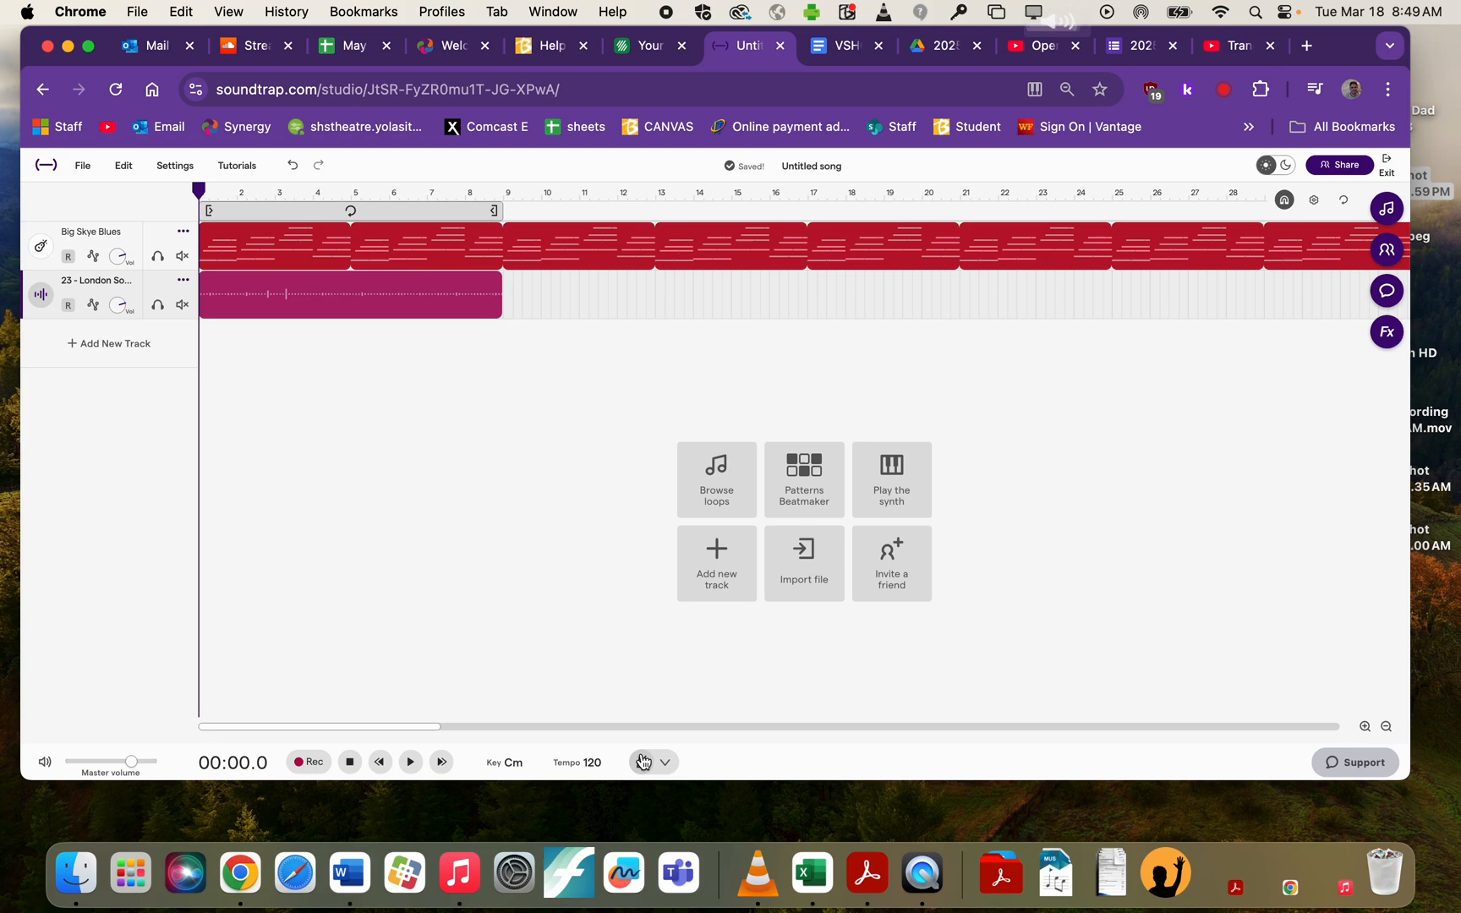
click(411, 763)
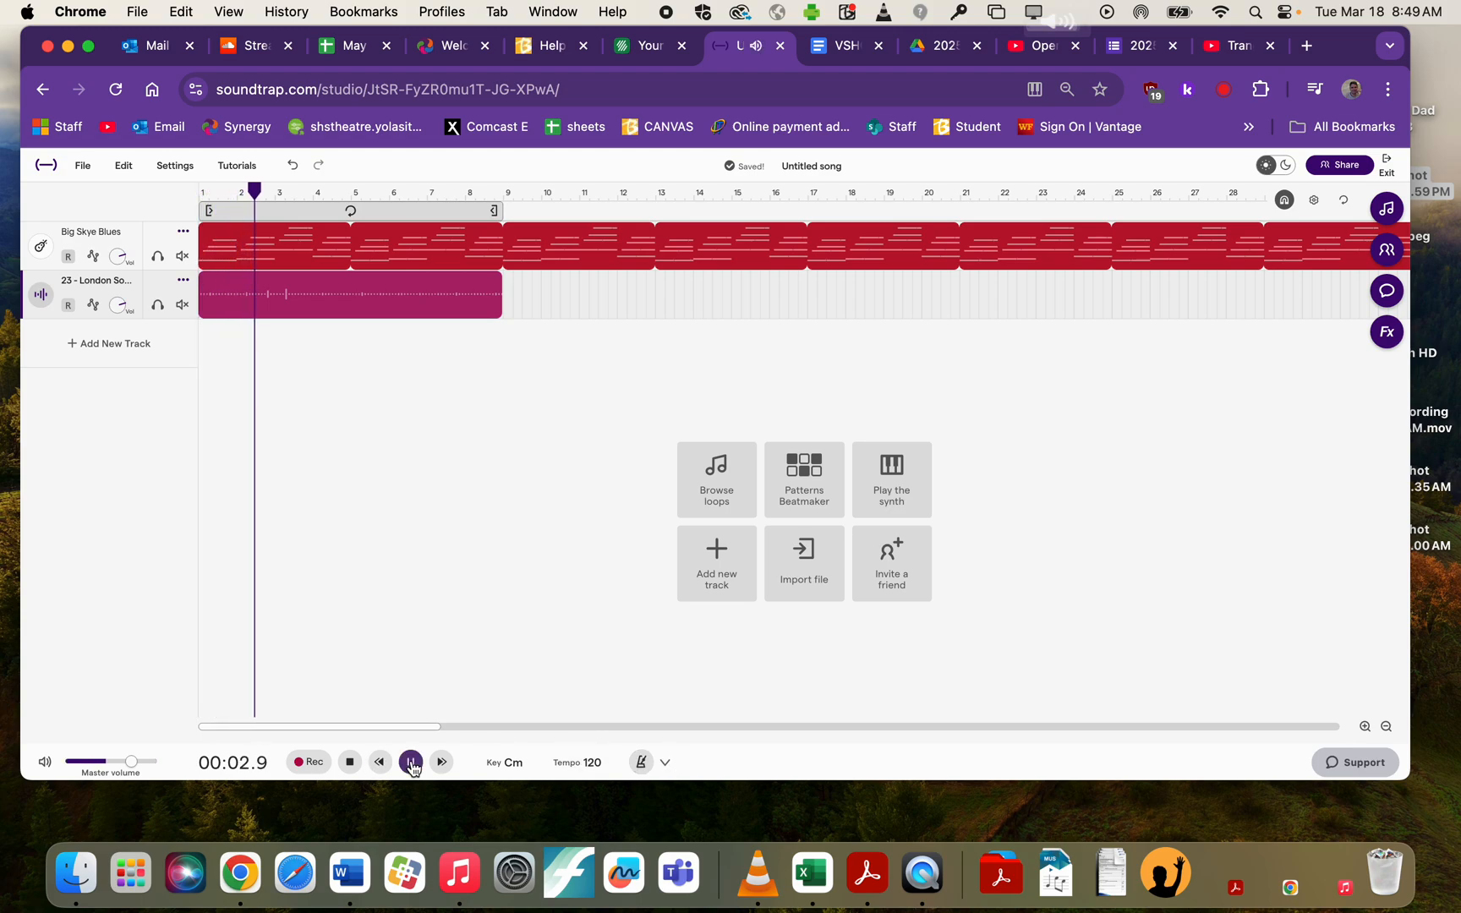
click(352, 766)
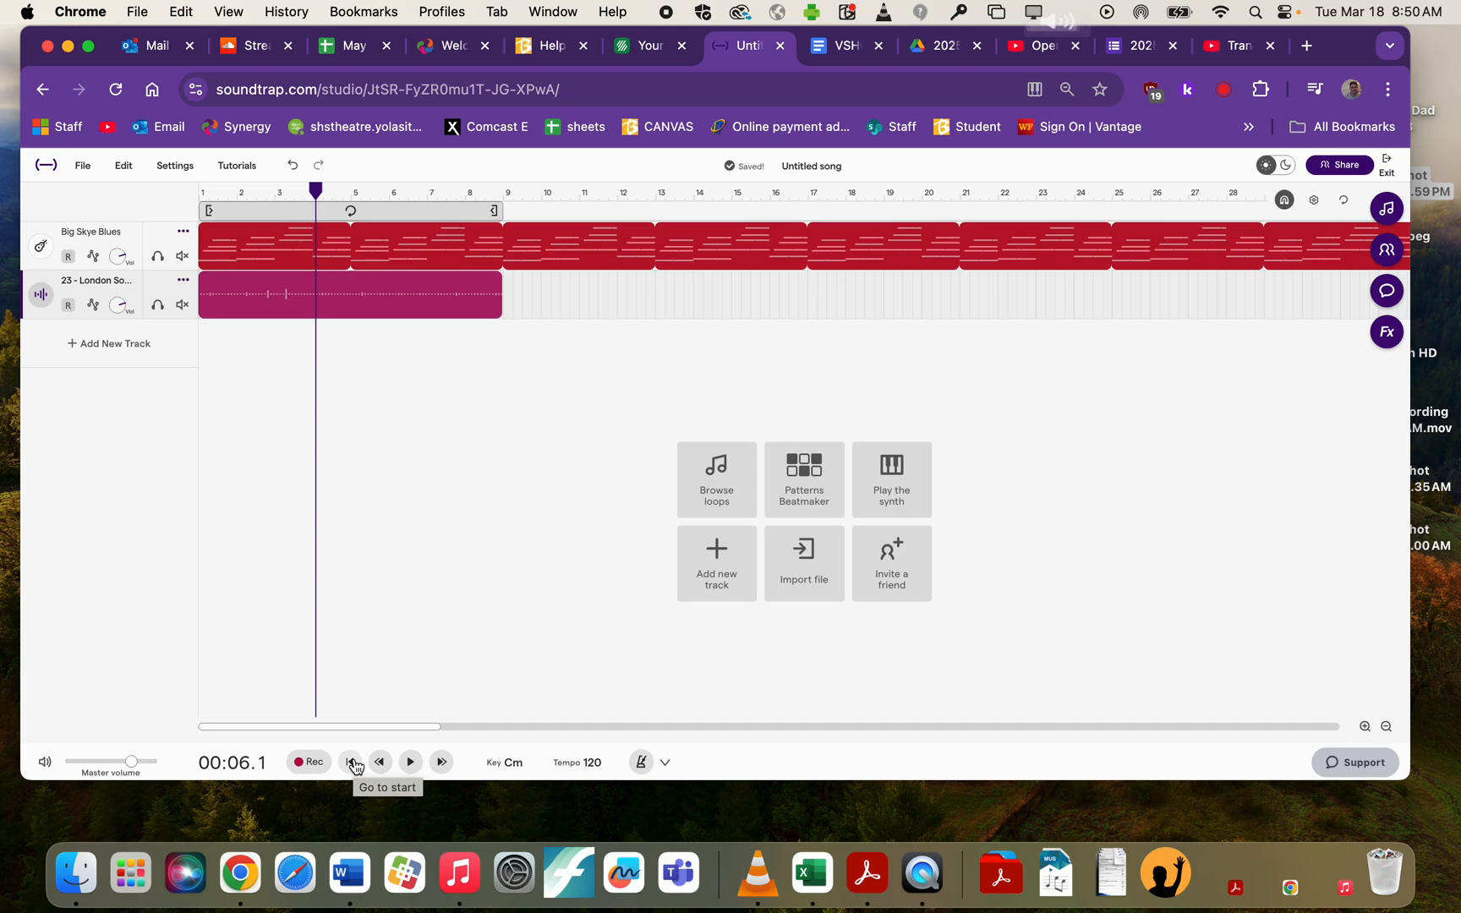
Step: Change the project key to F major and adjust the audio data to match the new key
click(511, 764)
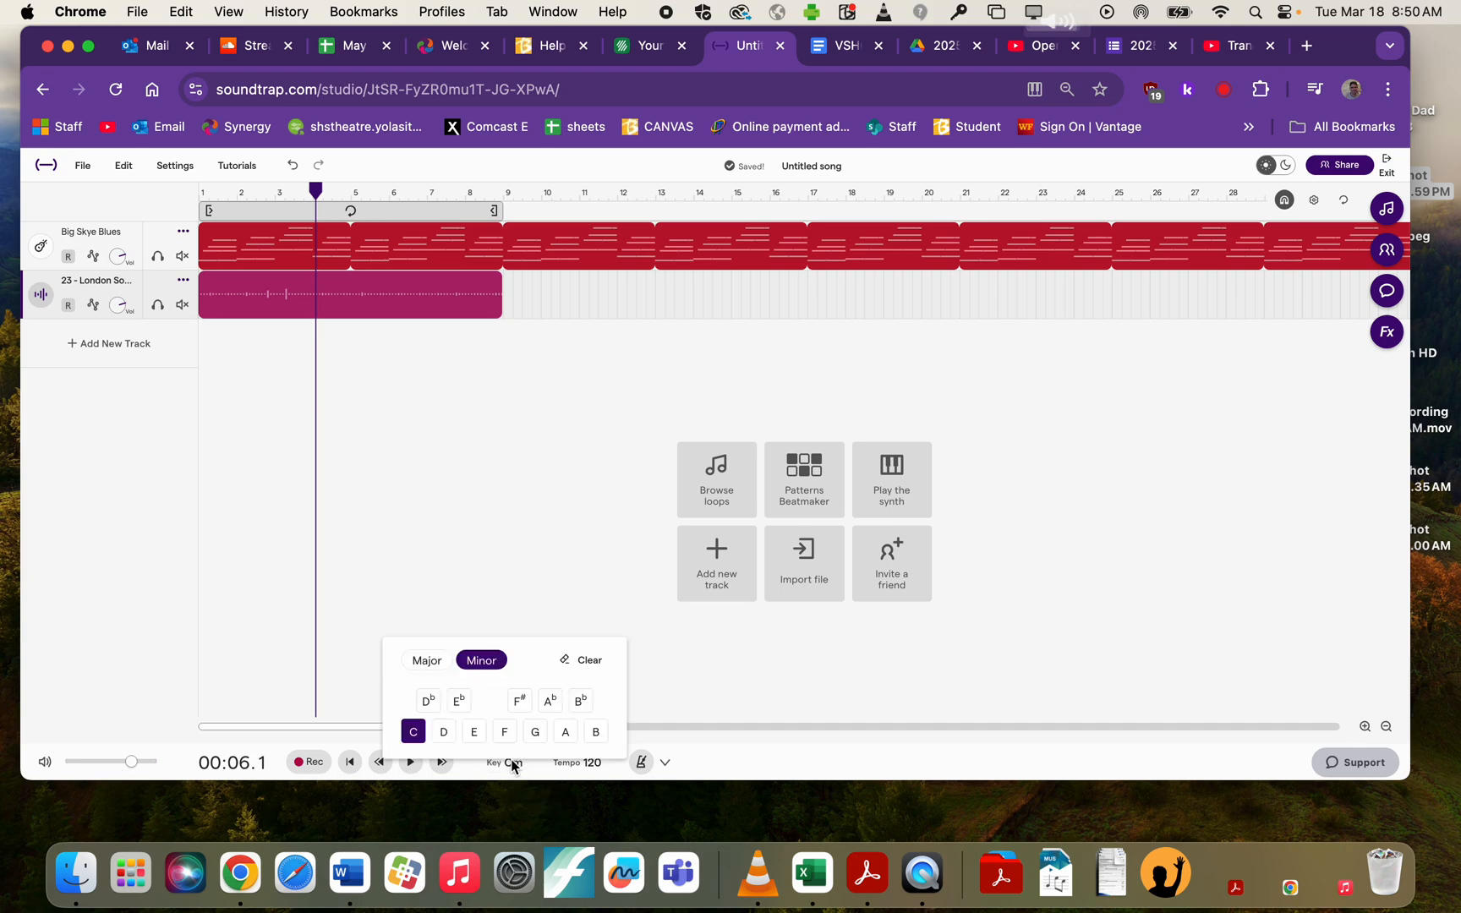
click(434, 667)
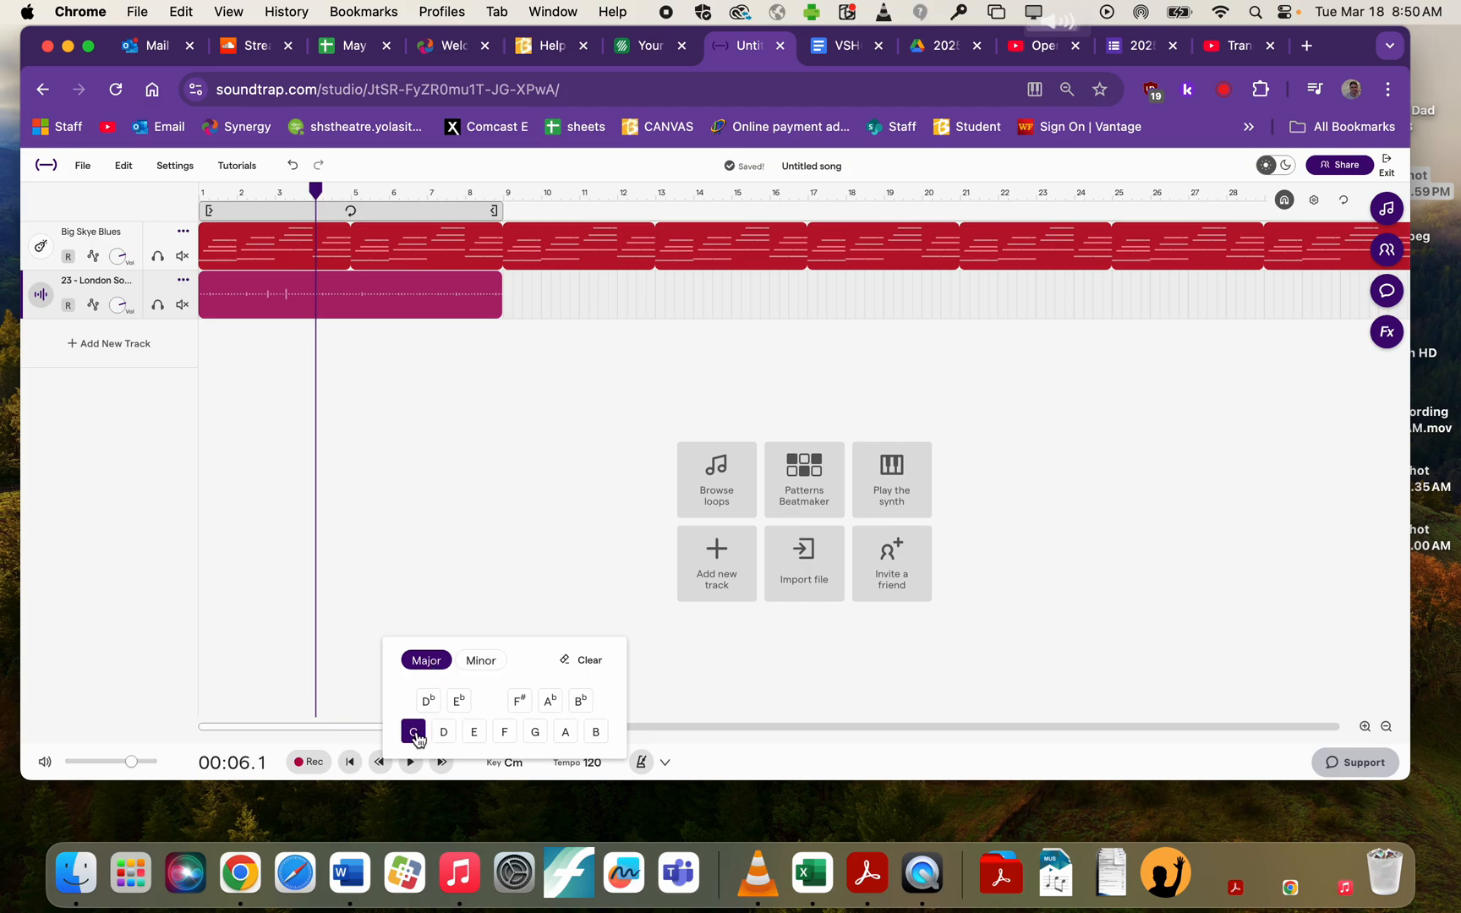
click(505, 733)
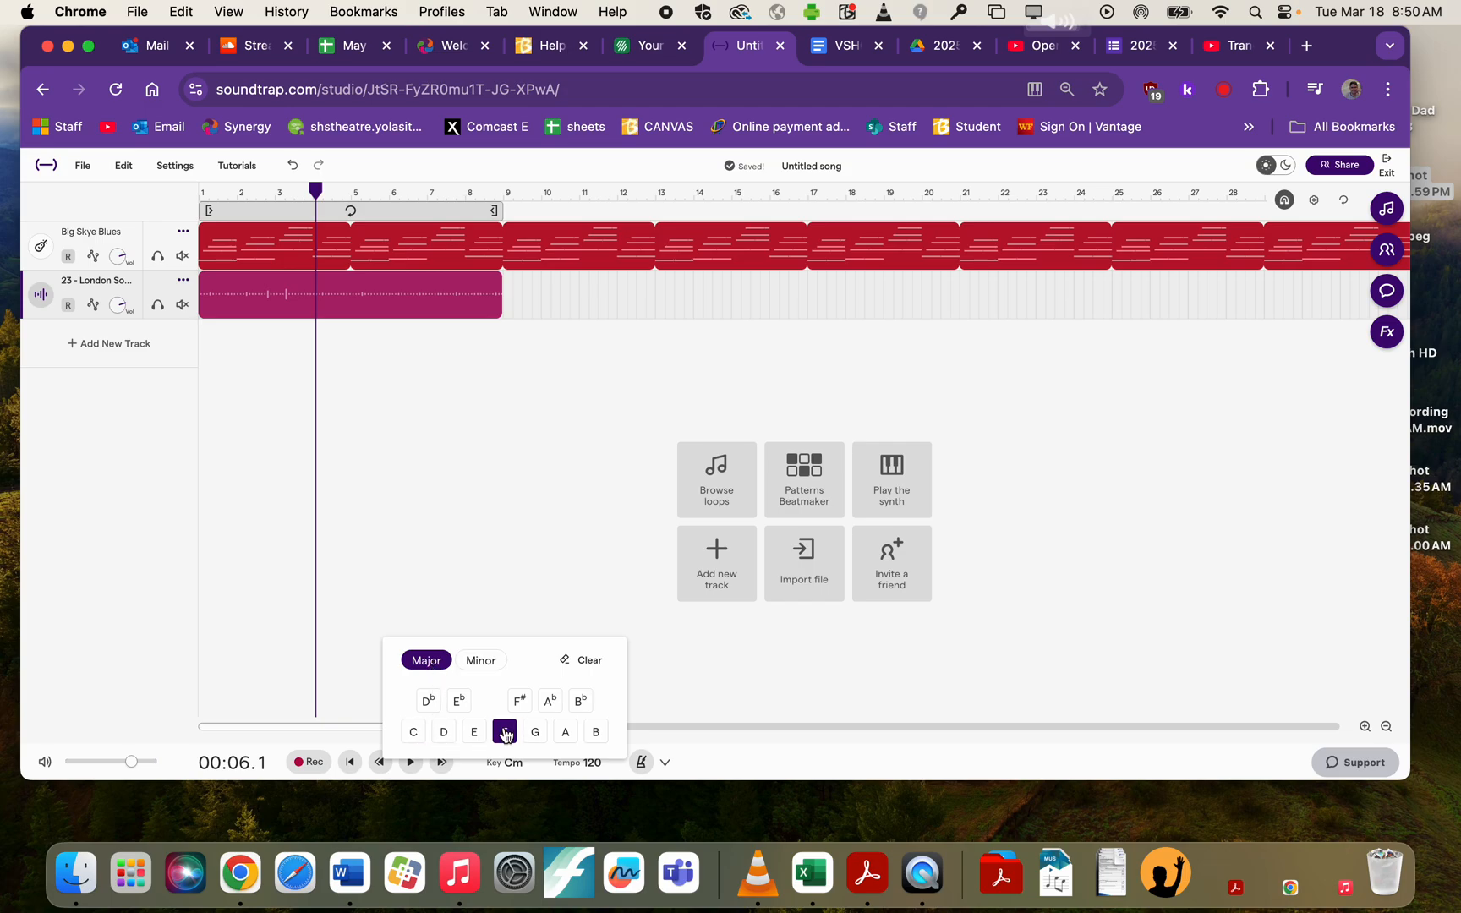
click(707, 655)
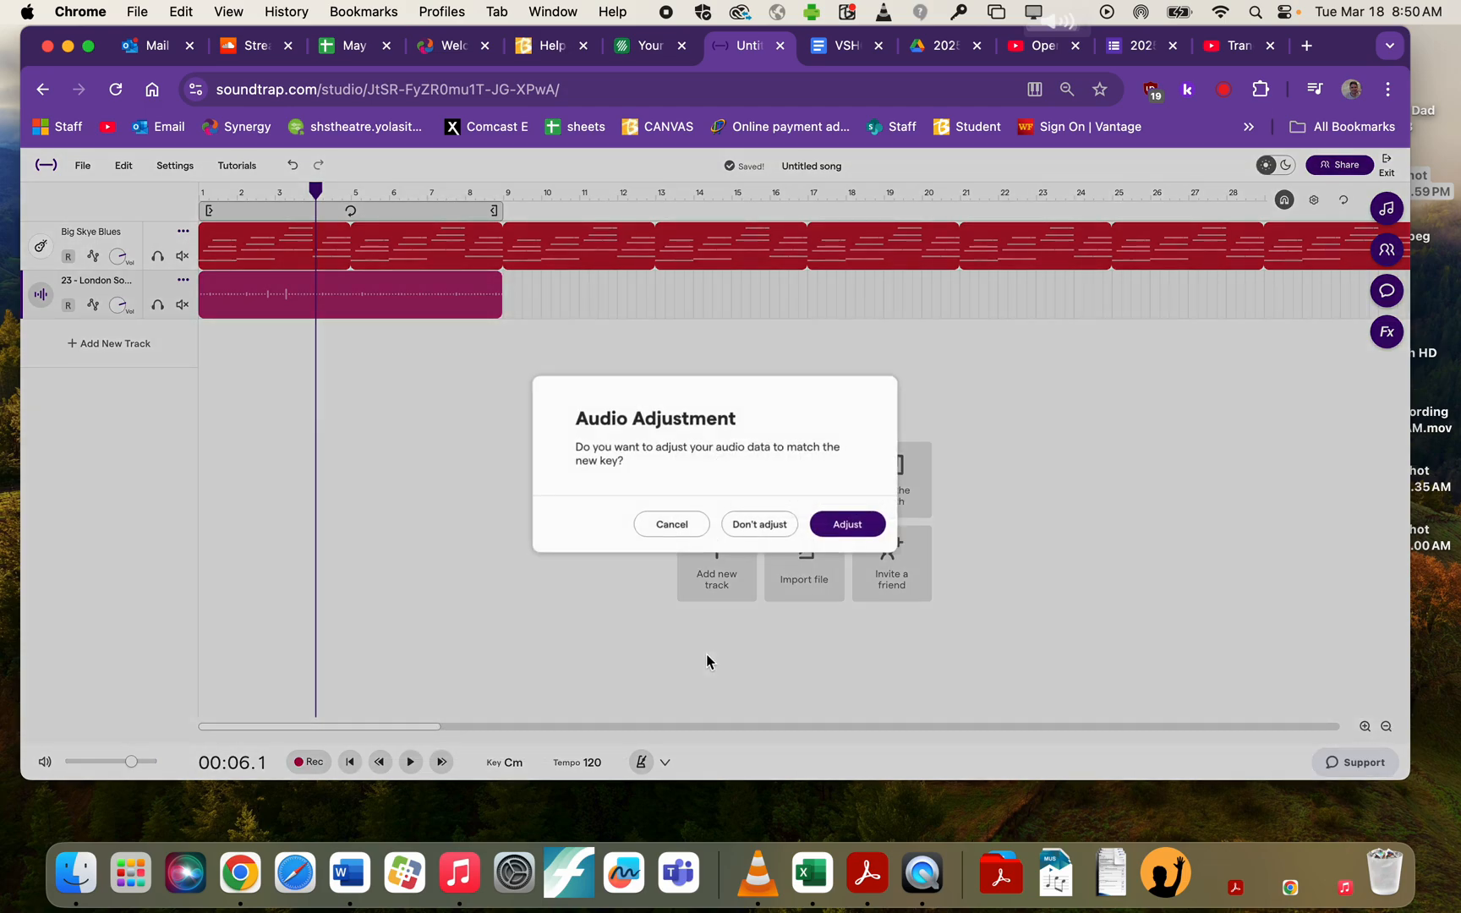
click(850, 523)
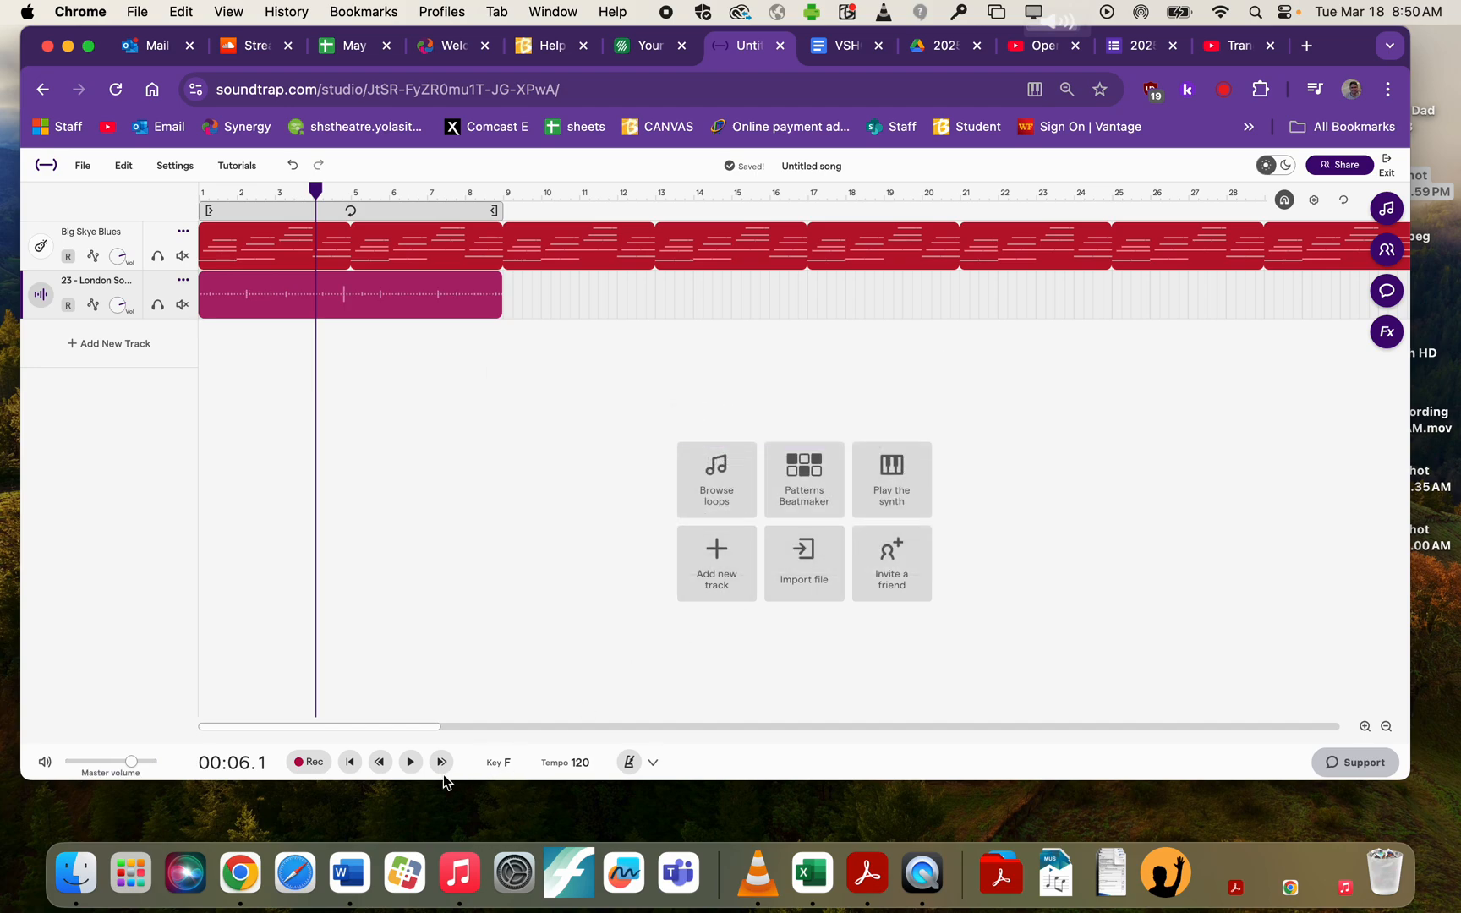
Step: Play the guitar and drum loop from the start of the song to hear the new key, and stop playback
click(351, 762)
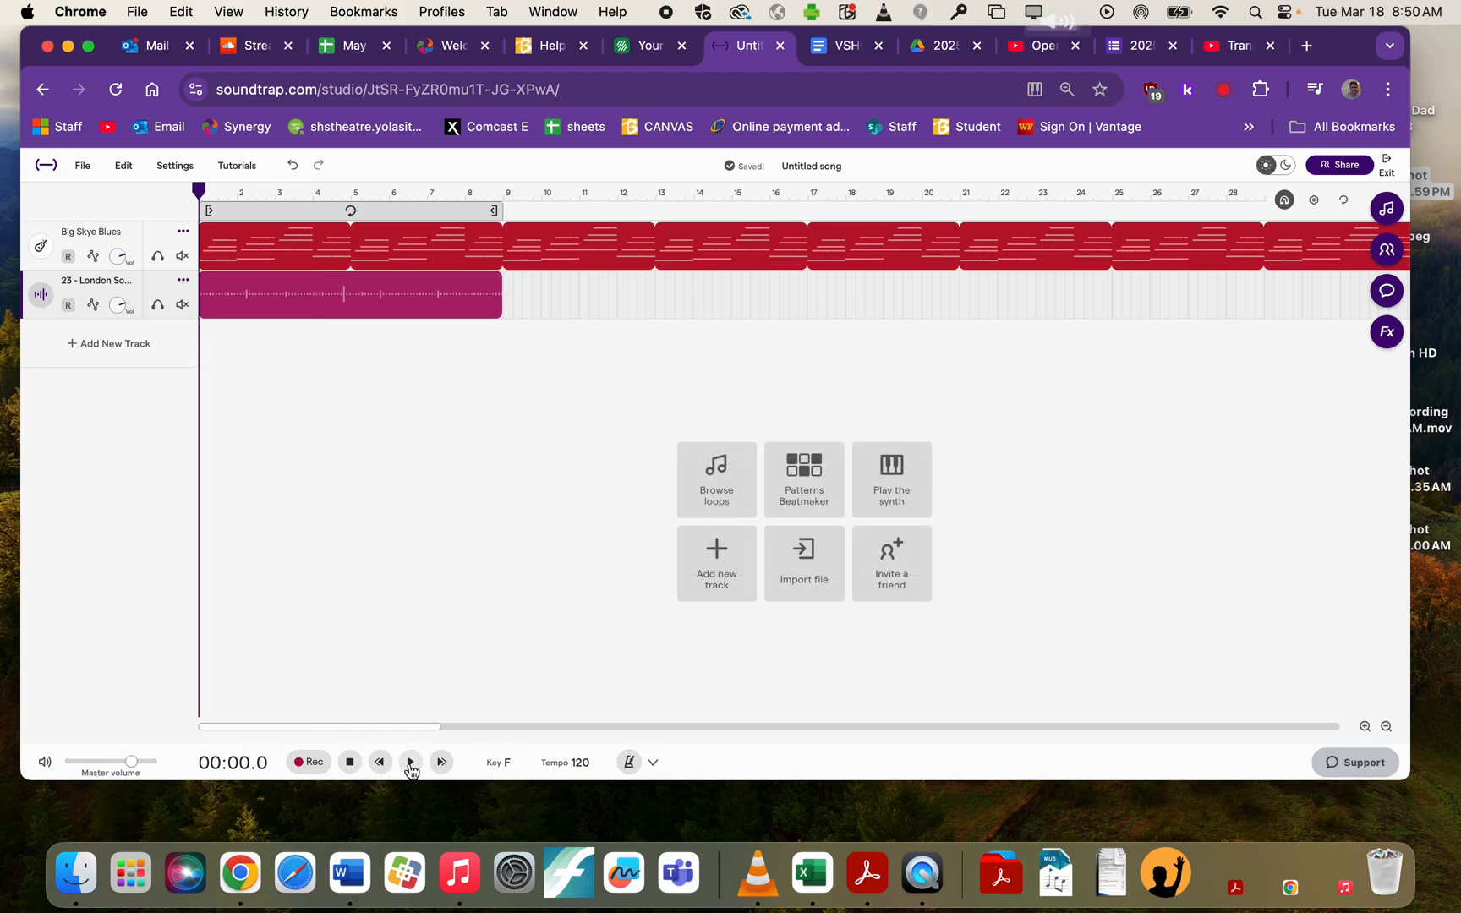
click(410, 763)
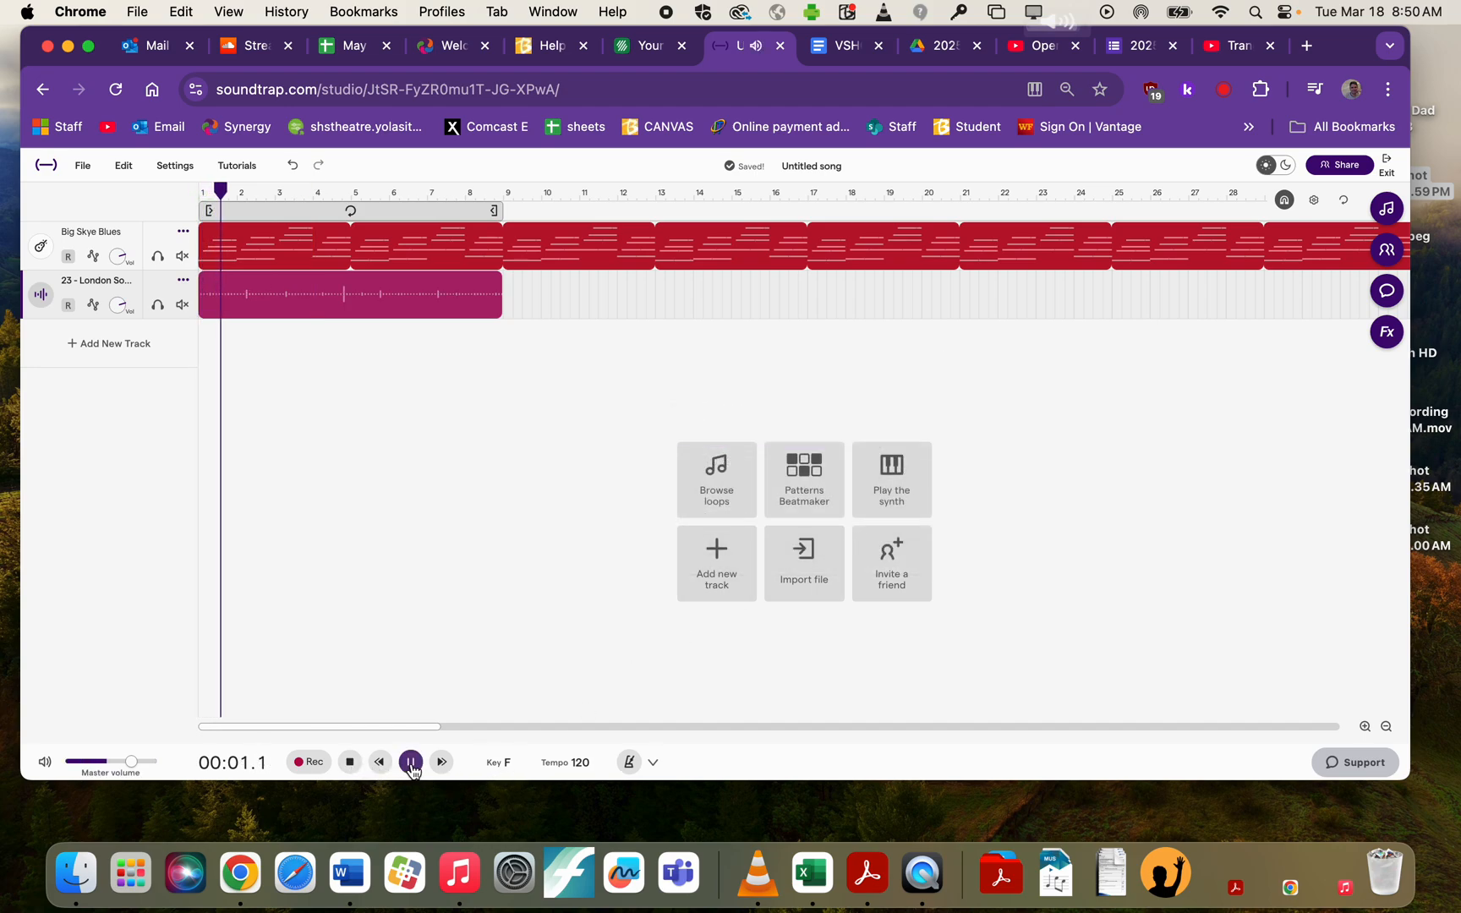
click(349, 765)
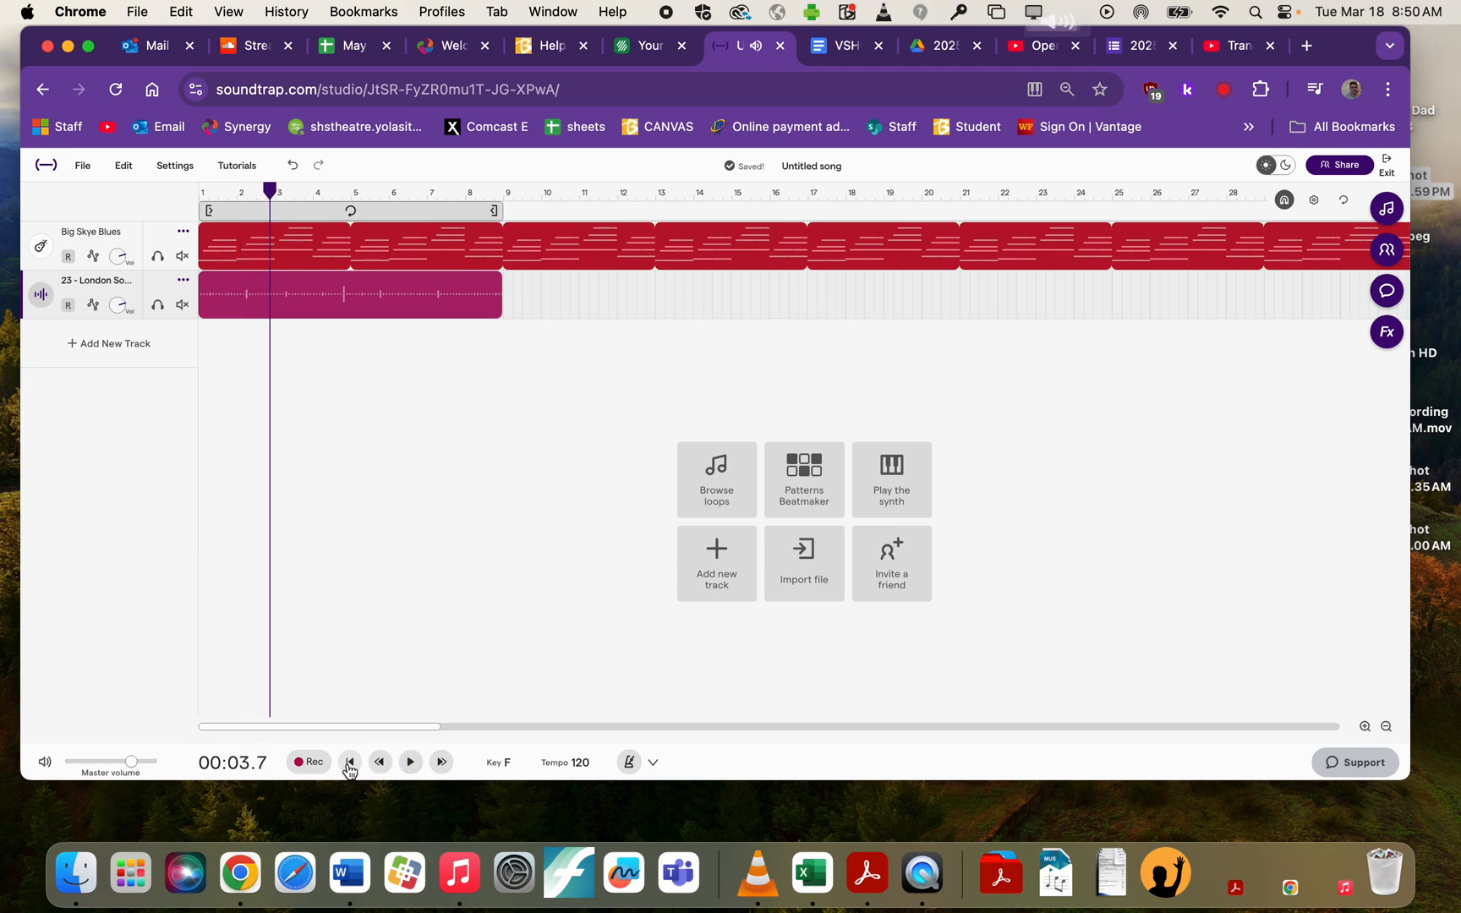